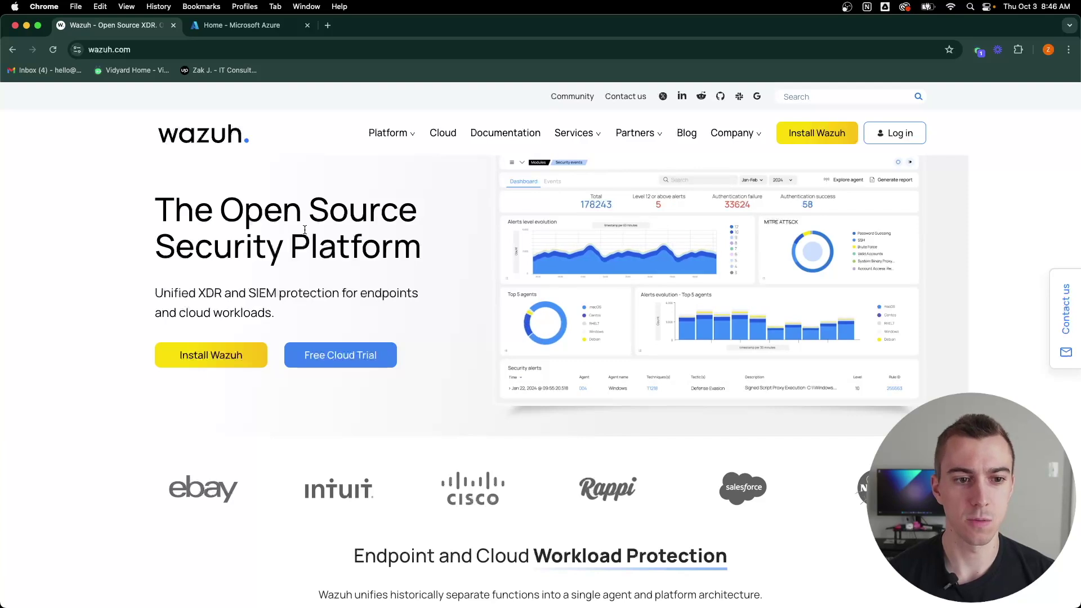
Step: Browse the Install Wazuh page's central components and agent platforms, then open the Quickstart documentation
left_click(209, 366)
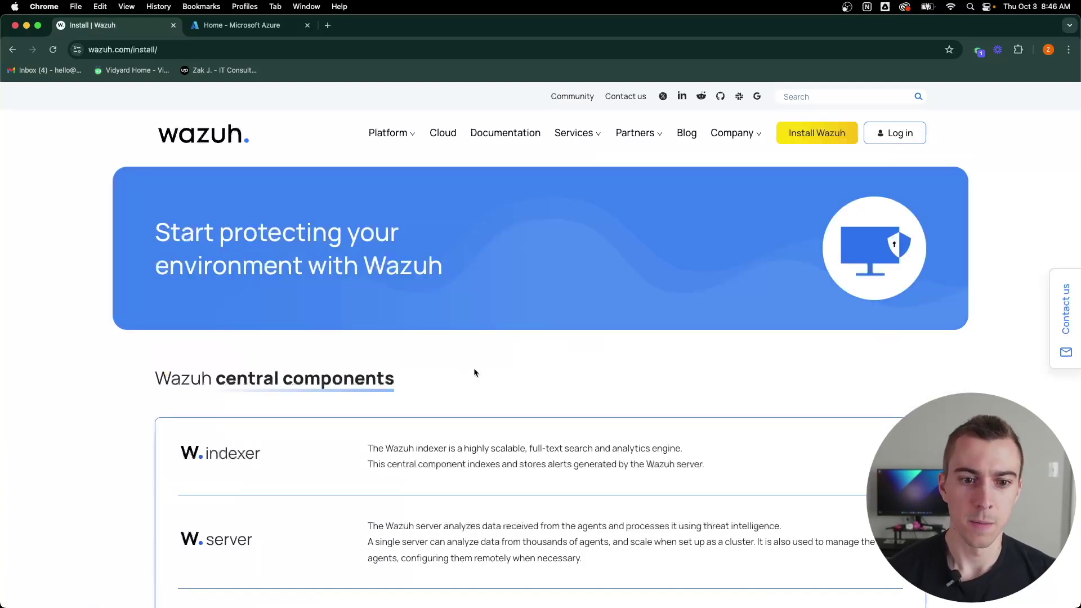
scroll(500, 363, "down", 3)
scroll(539, 303, "down", 3)
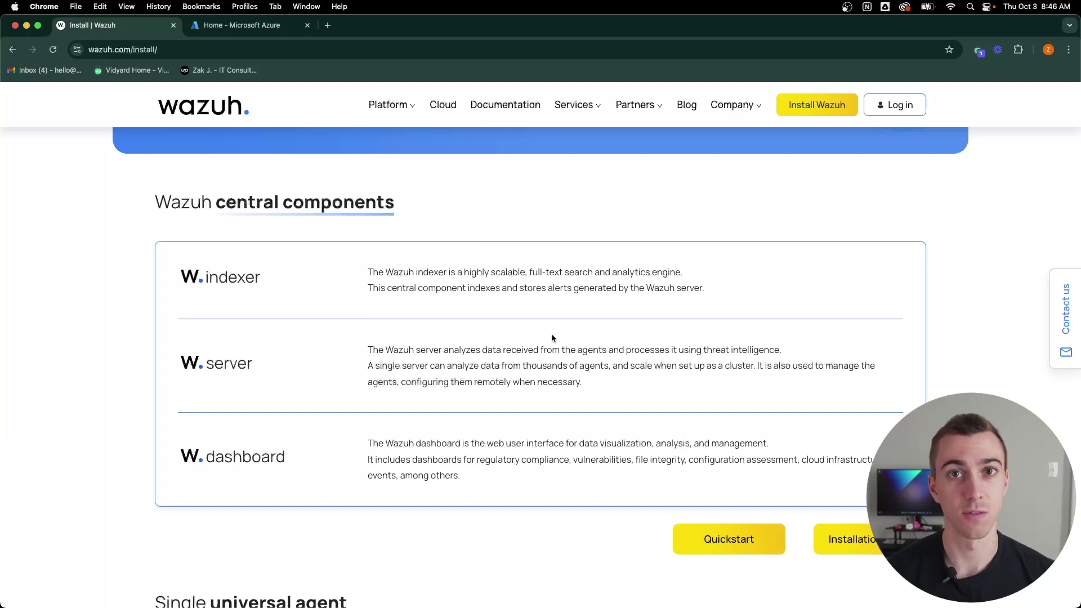
scroll(552, 338, "down", 3)
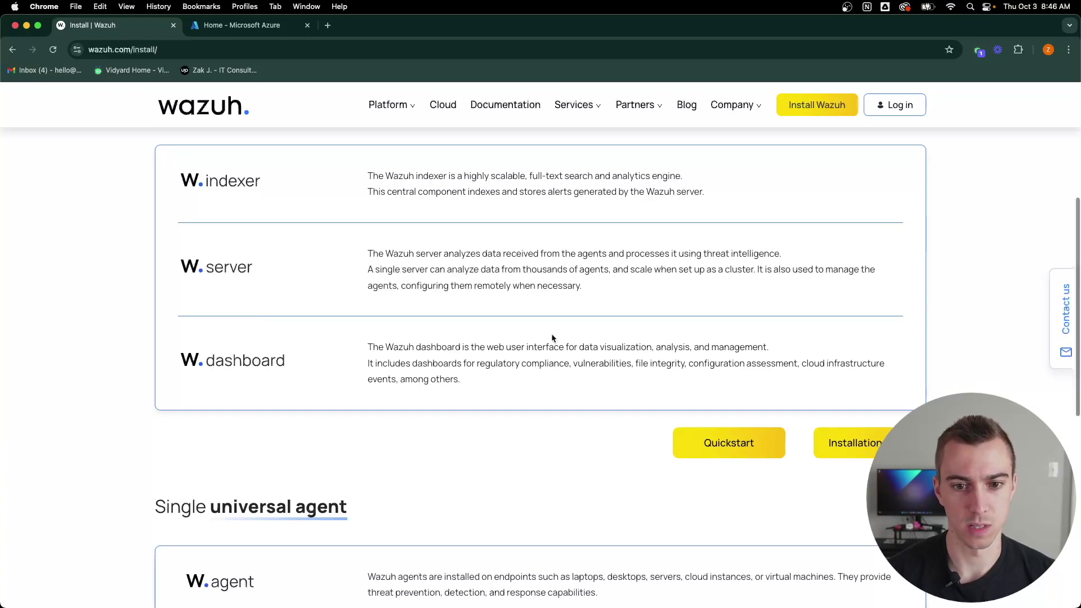
scroll(552, 337, "down", 3)
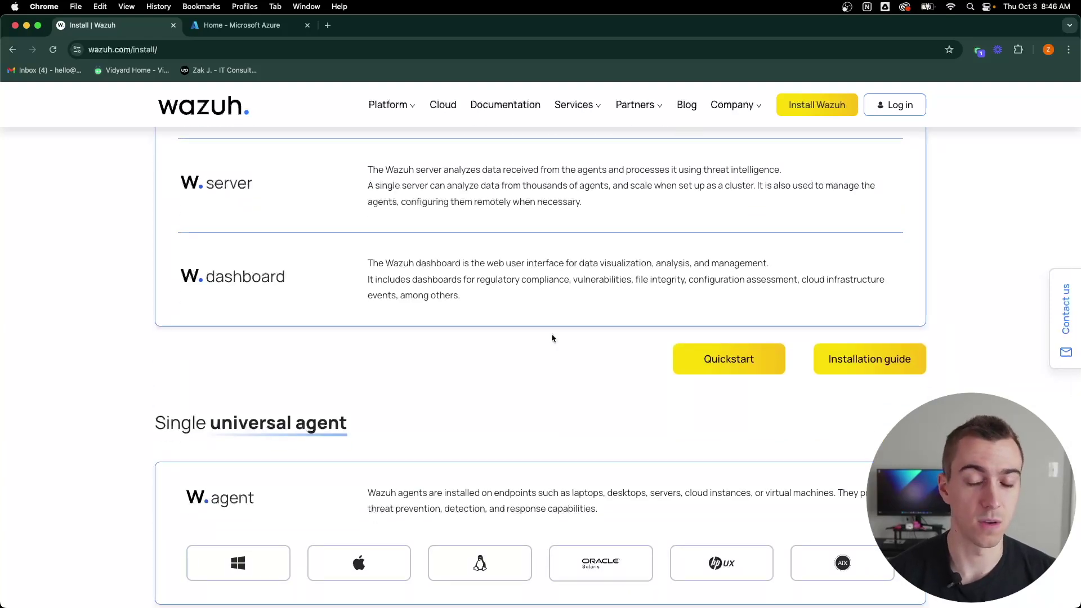
scroll(551, 337, "down", 5)
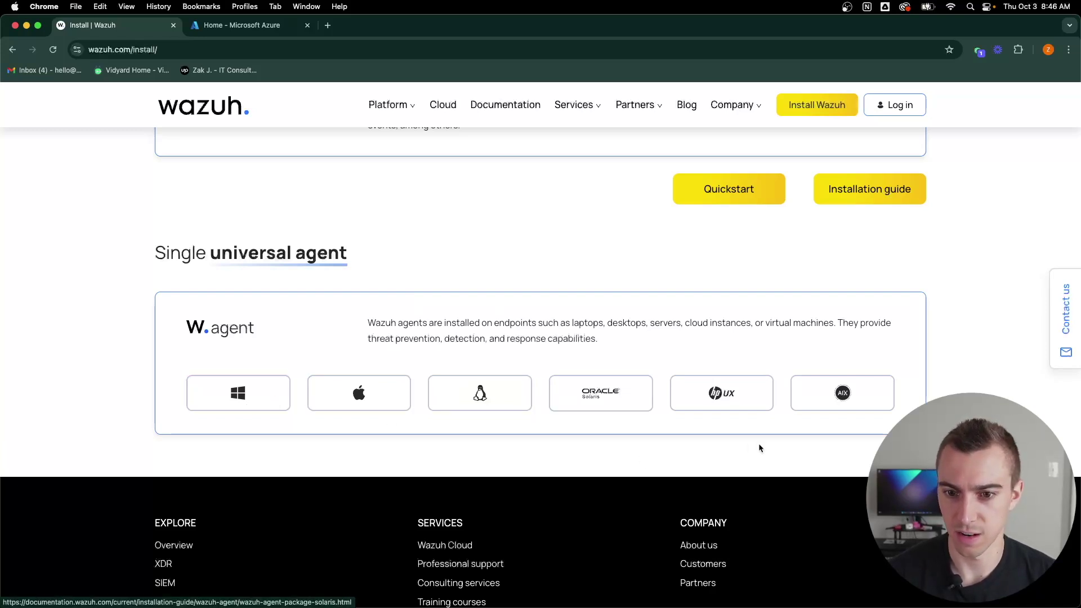
scroll(563, 309, "up", 5)
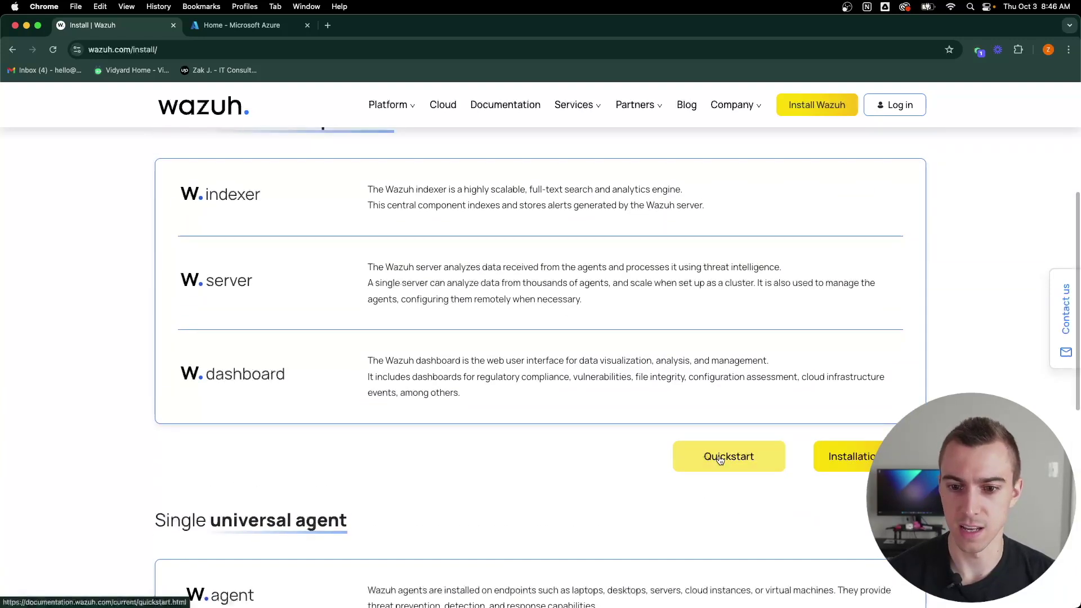
left_click(716, 458)
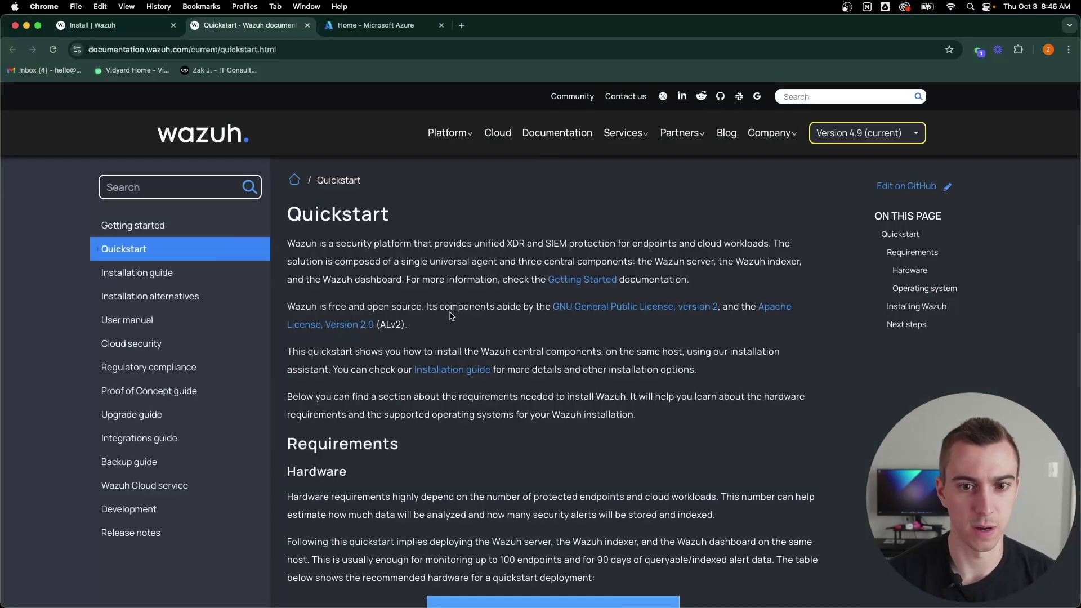
Step: Review the Quickstart's hardware, supported operating systems and install command, then return to Azure home
scroll(450, 315, "down", 3)
scroll(529, 318, "down", 1)
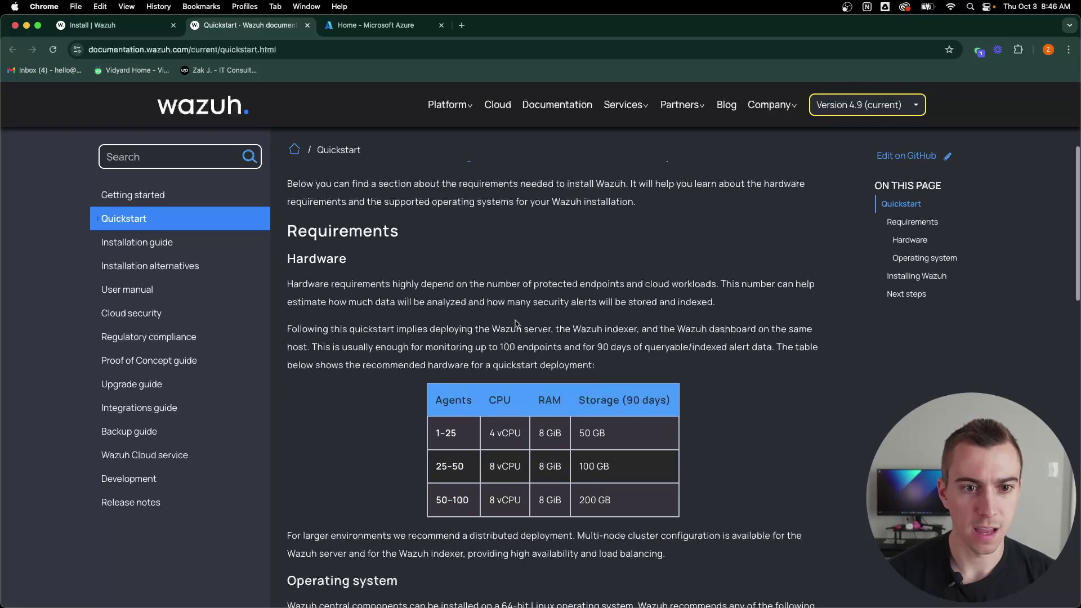
scroll(396, 319, "down", 2)
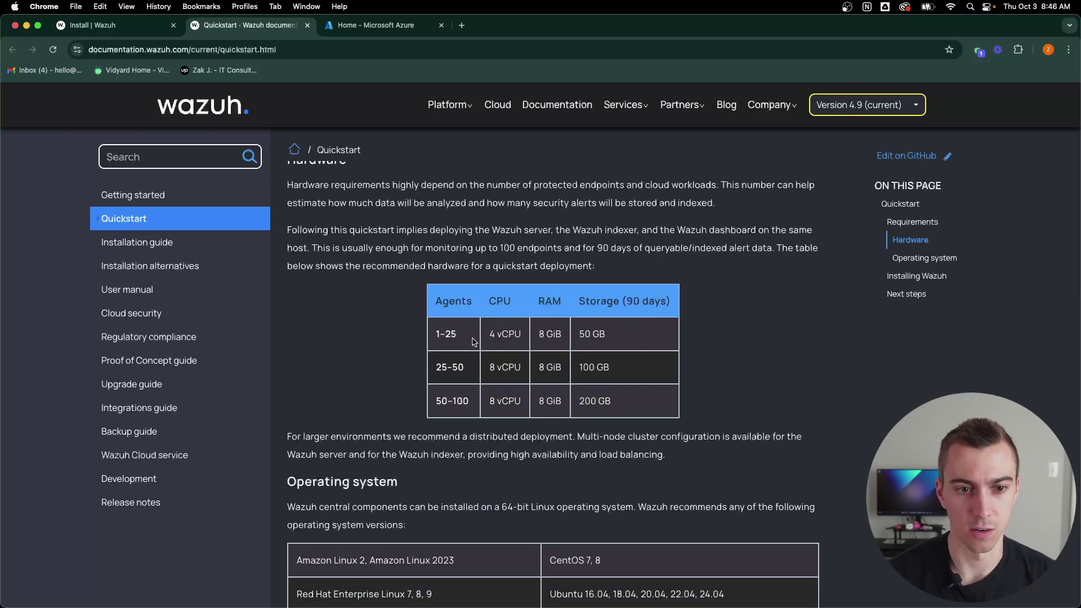
scroll(414, 332, "down", 2)
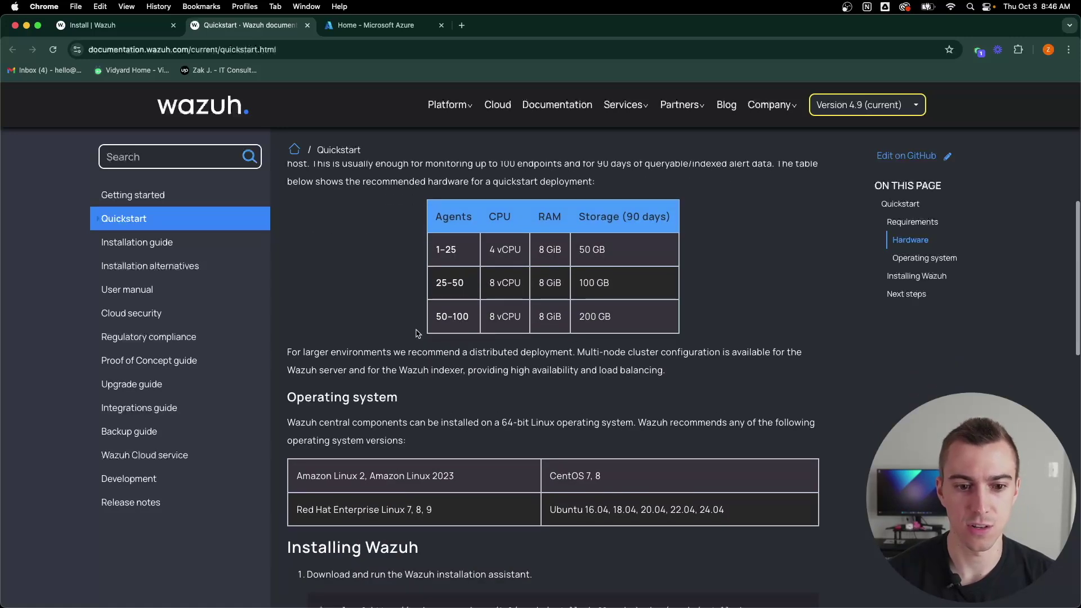
scroll(417, 333, "down", 1)
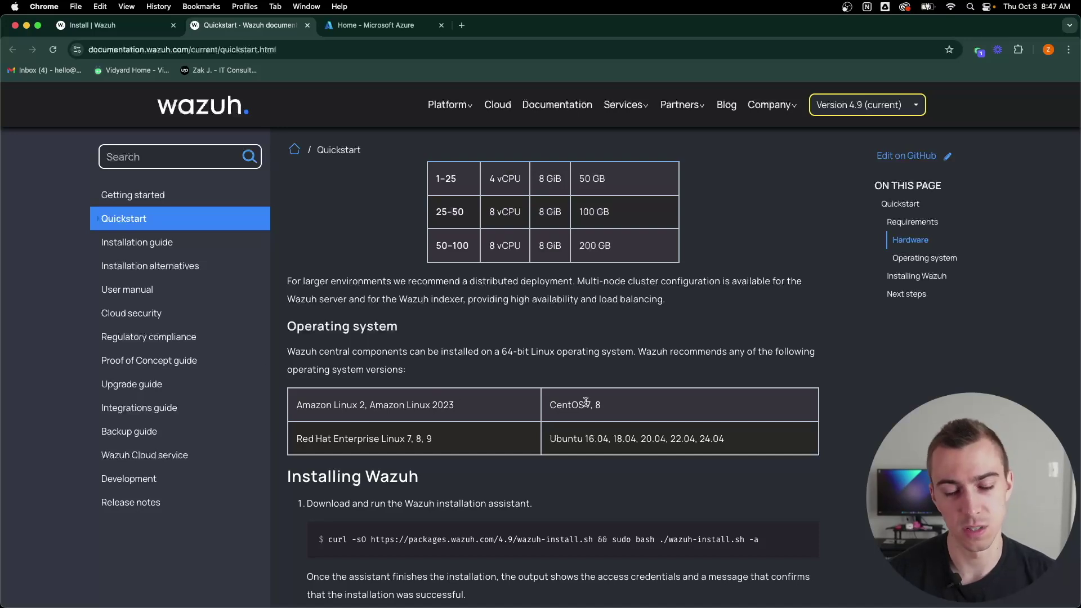
scroll(533, 245, "down", 5)
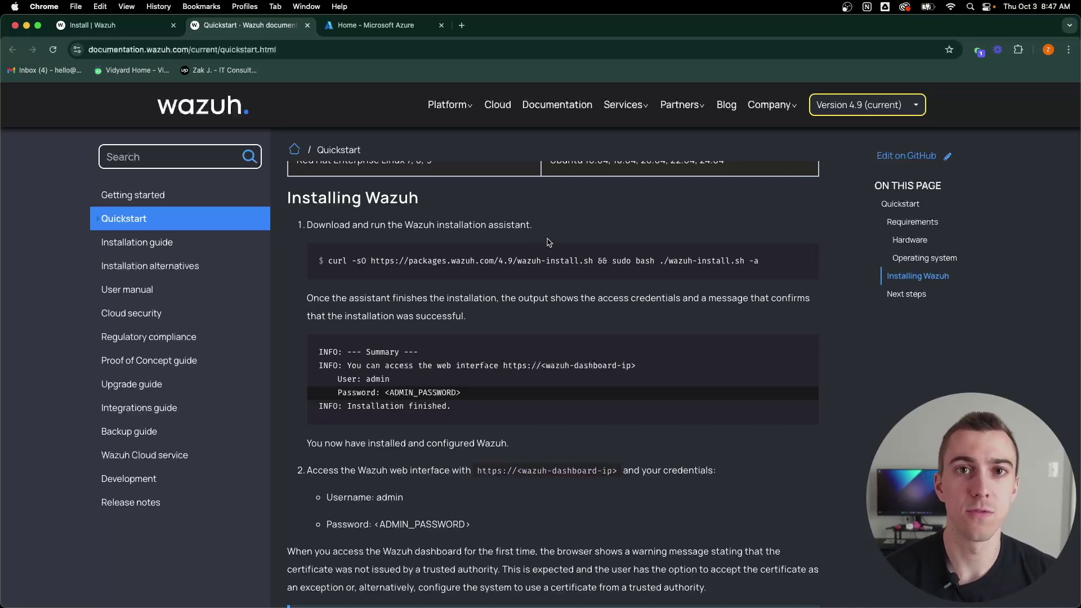
scroll(466, 257, "up", 1)
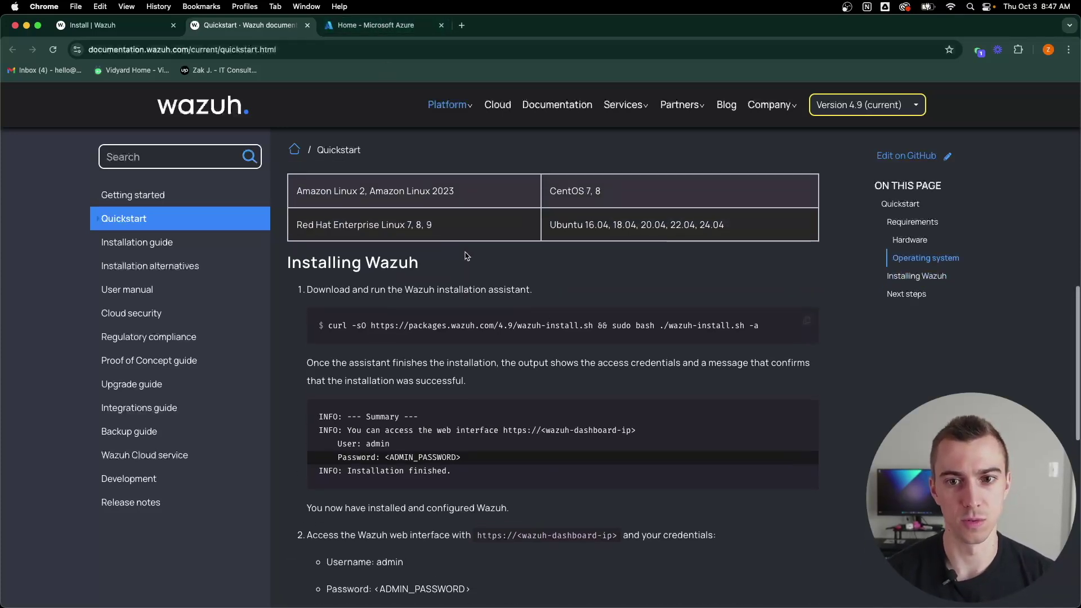
left_click(391, 25)
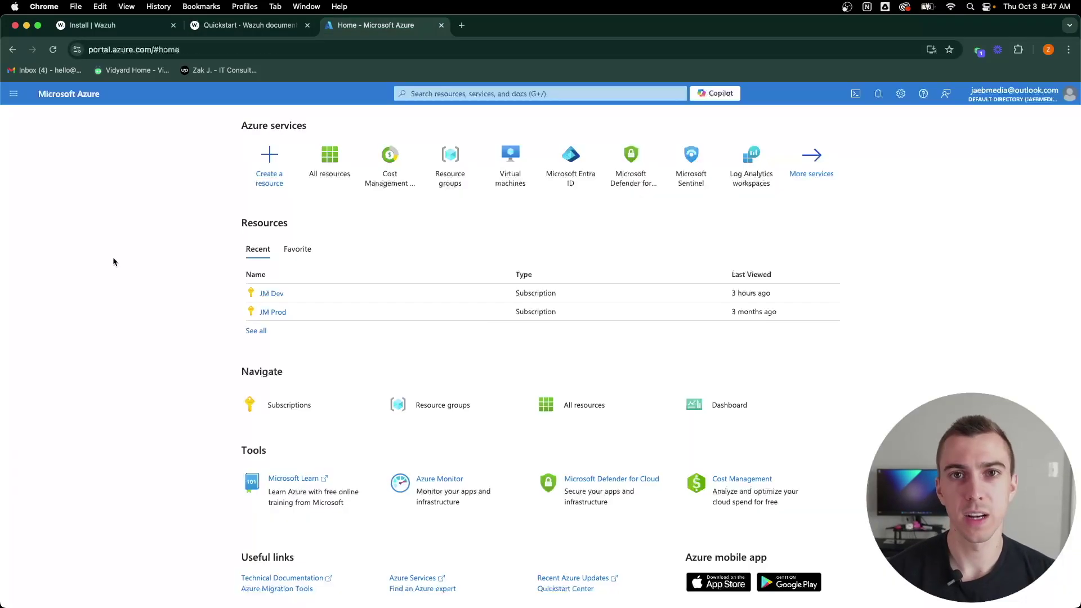
Step: Start creating a new virtual machine from Create a resource
left_click(265, 151)
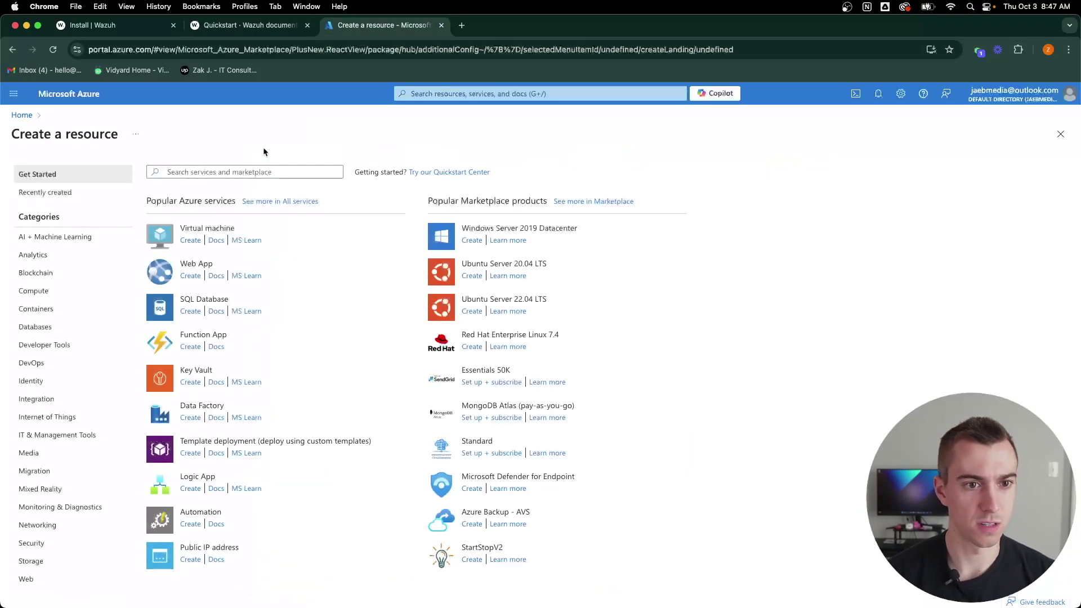
left_click(190, 241)
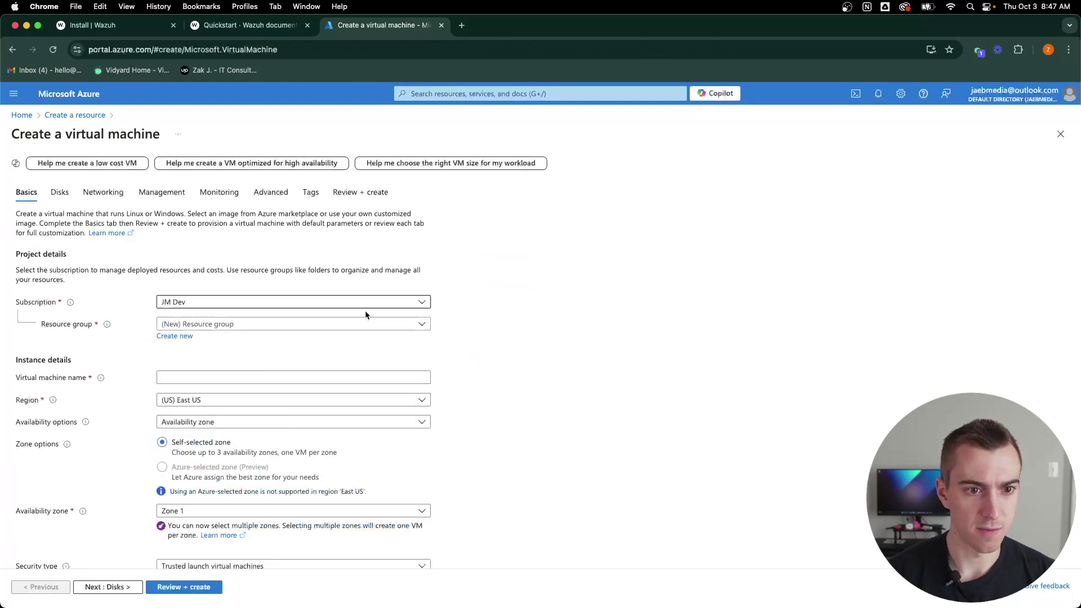
scroll(434, 329, "down", 1)
Step: Create a new resource group named Wazuh-Dev for the VM
left_click(401, 292)
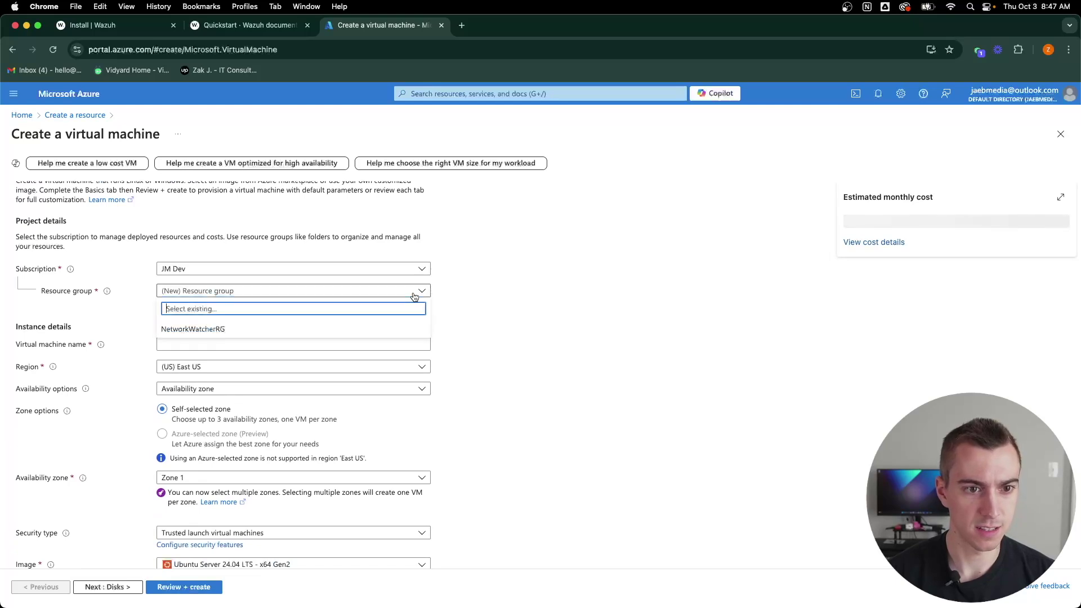
left_click(473, 290)
left_click(169, 303)
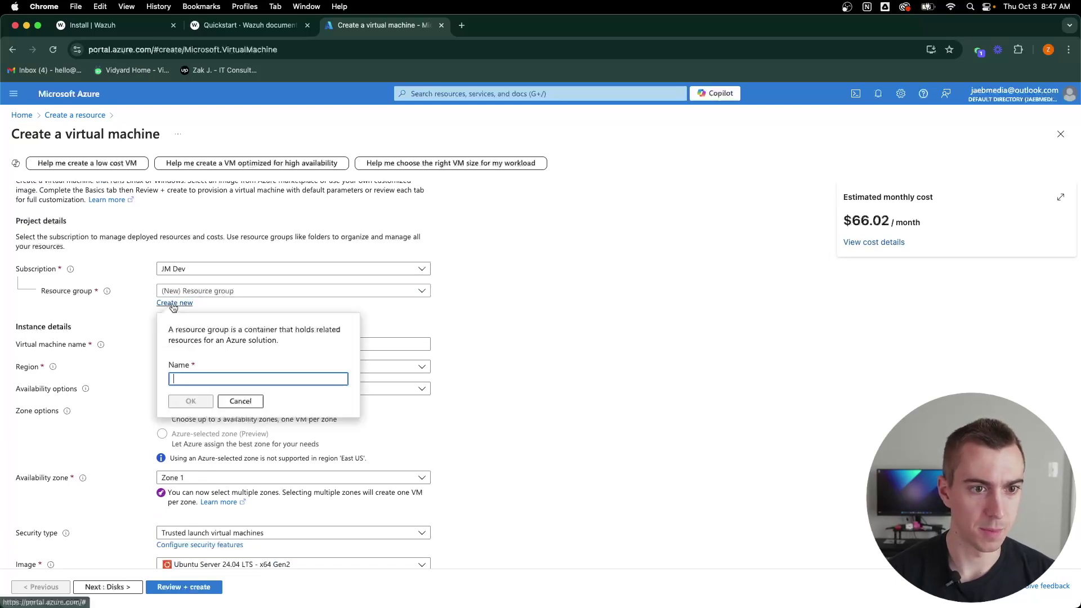
type("Wazuh")
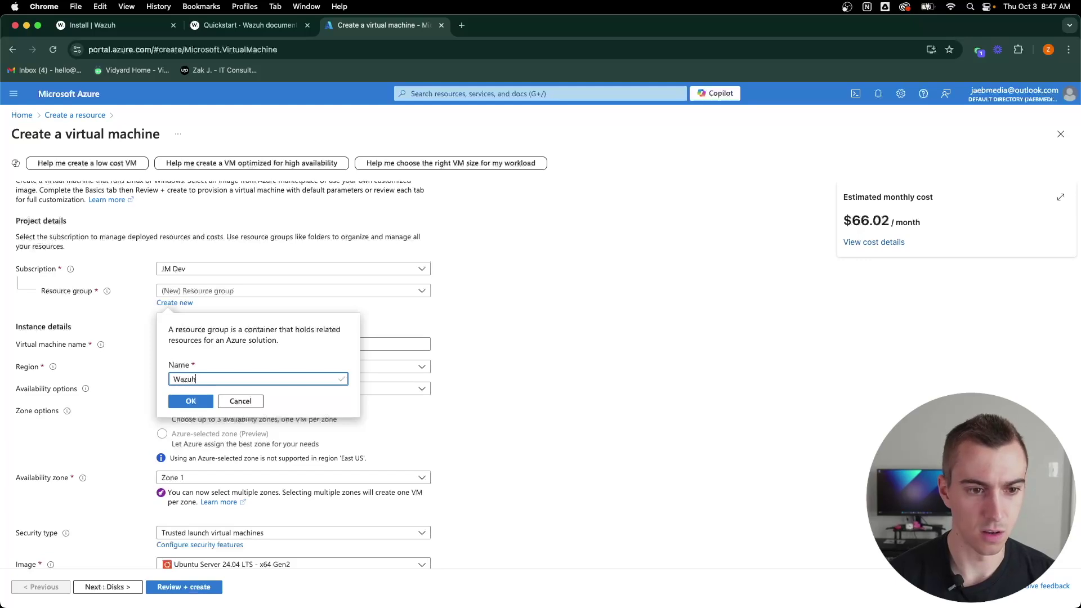
type("-SV")
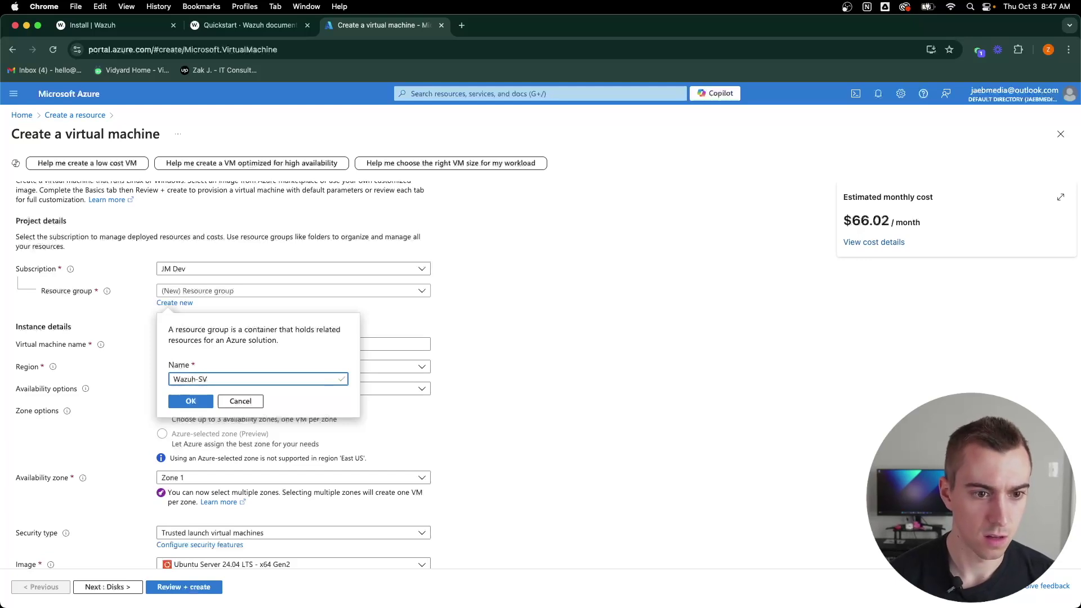
key("BackSpace")
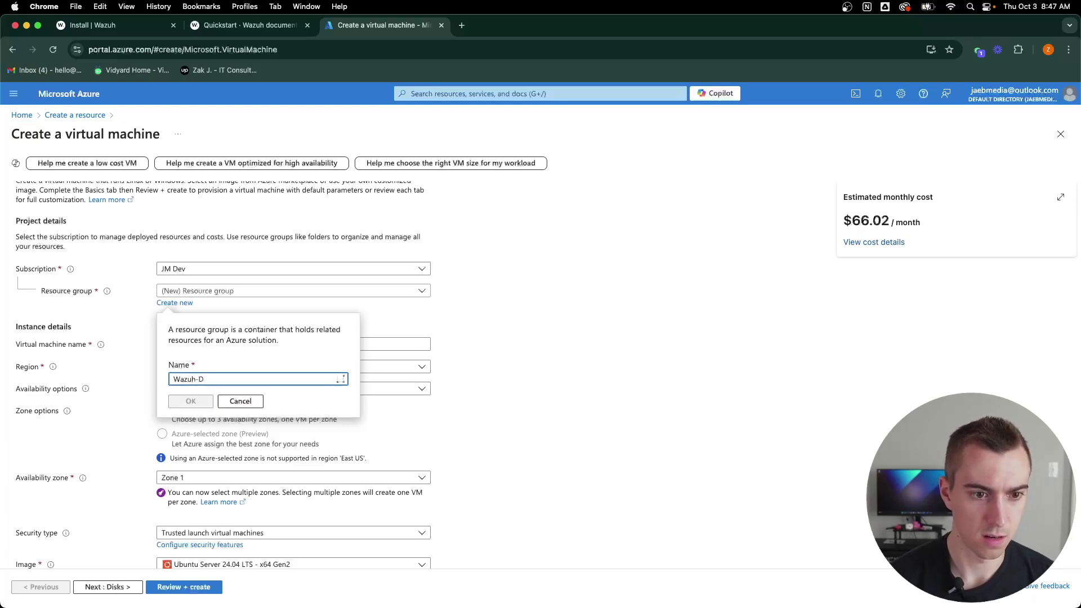
type("DE")
key("BackSpace")
type("ev")
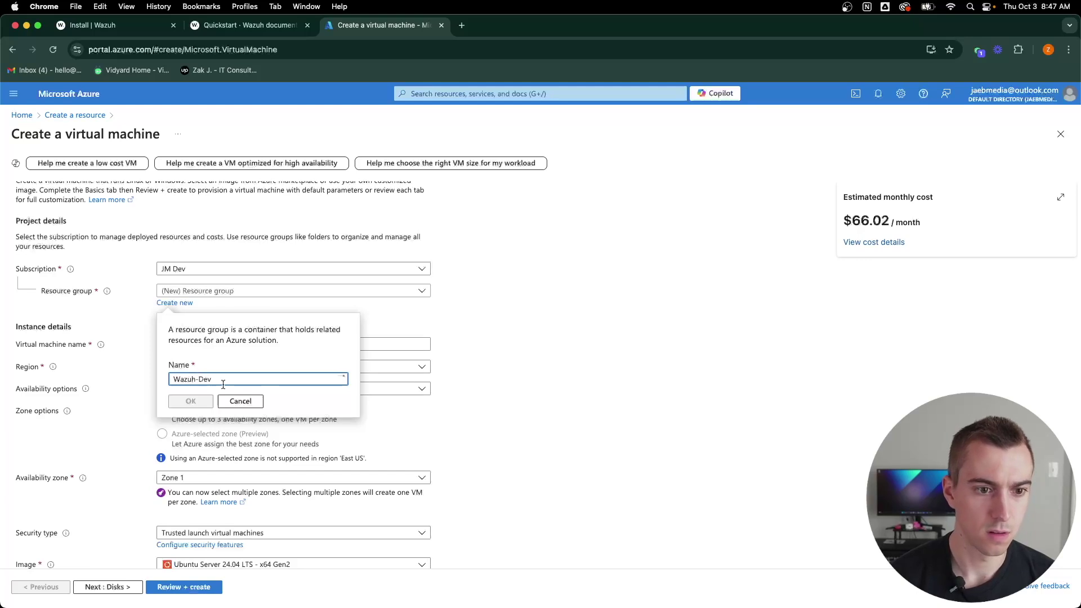
left_click(191, 401)
Step: Name the VM Wazuh-SV with no infrastructure redundancy and Standard security type
left_click(363, 346)
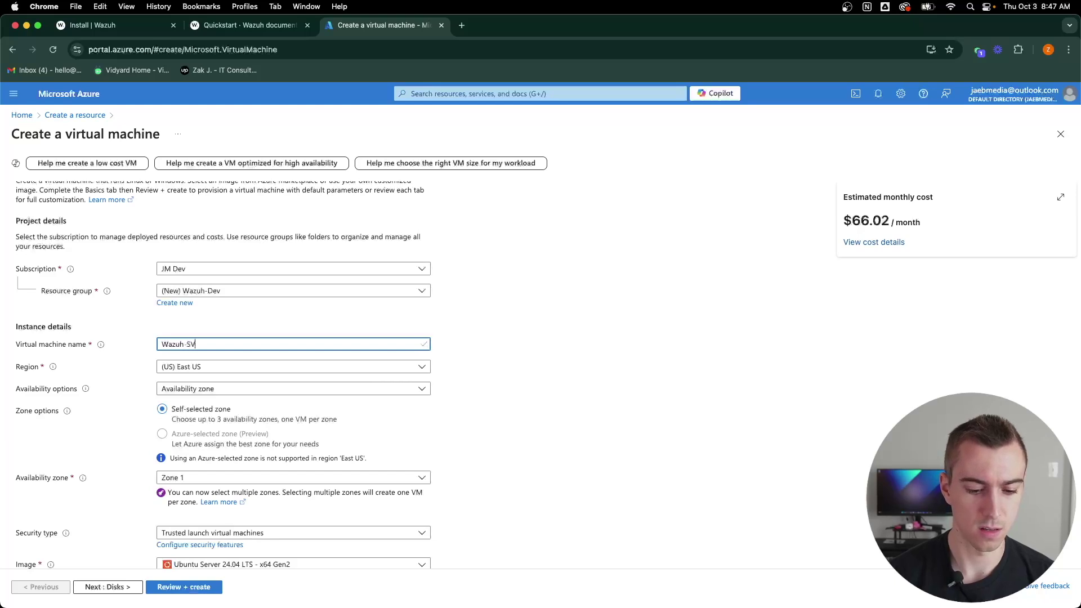
scroll(473, 374, "down", 3)
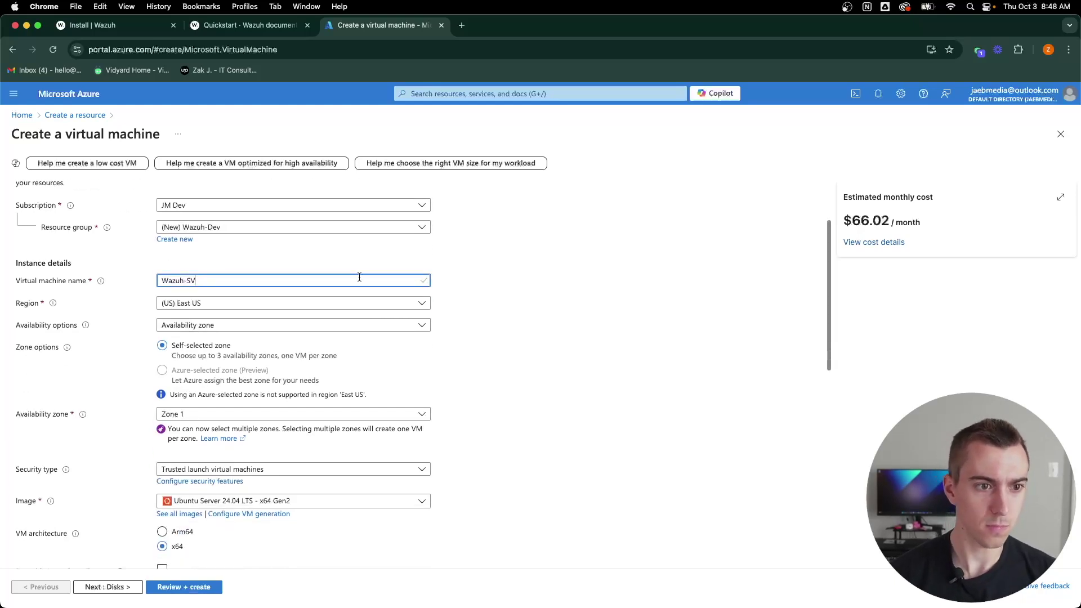
left_click(422, 326)
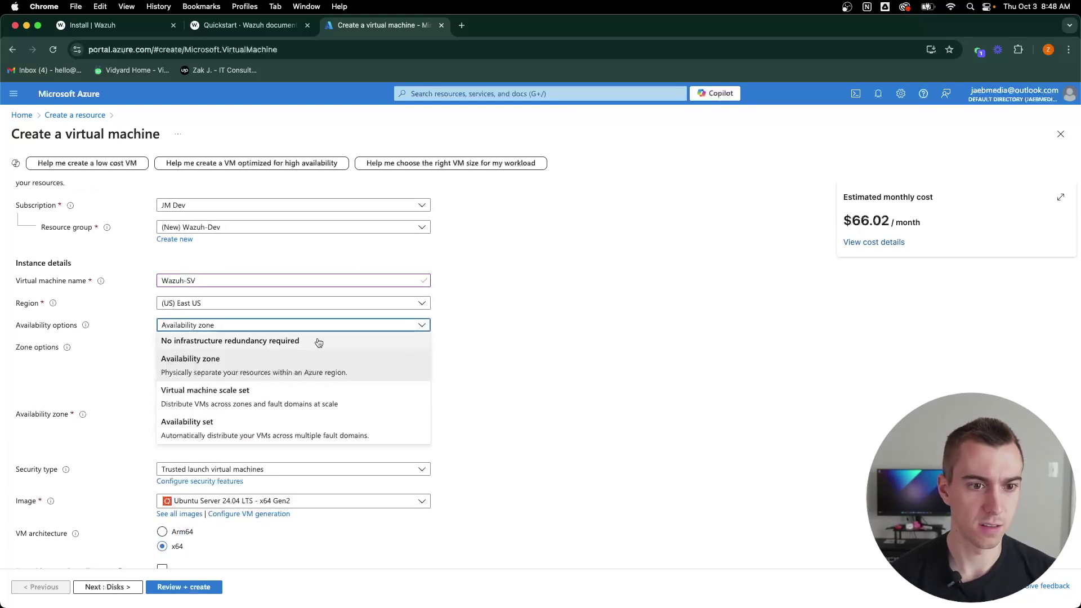
left_click(315, 341)
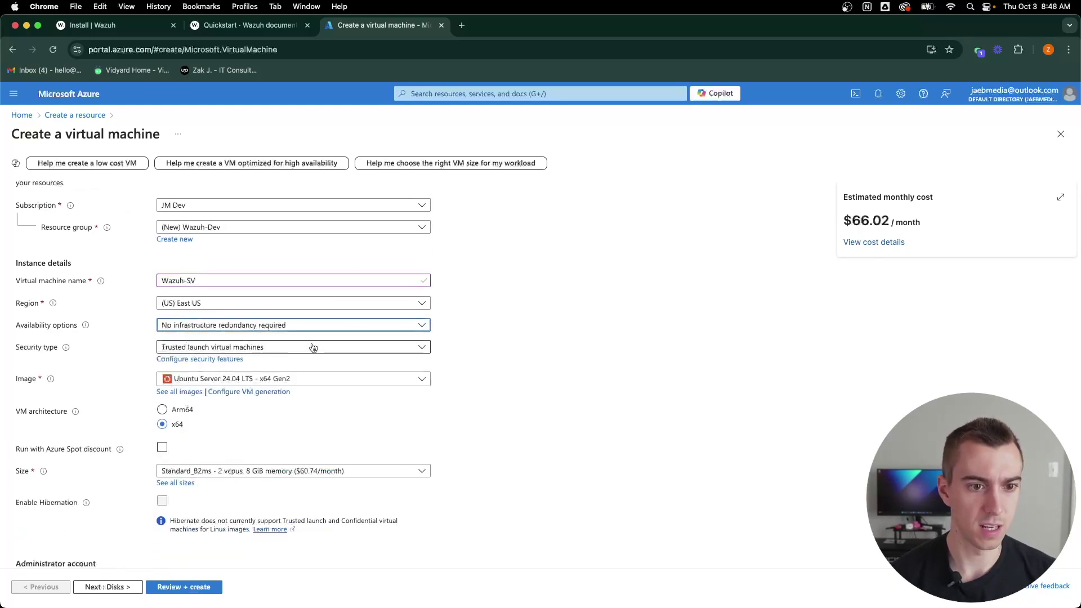
left_click(415, 349)
left_click(314, 372)
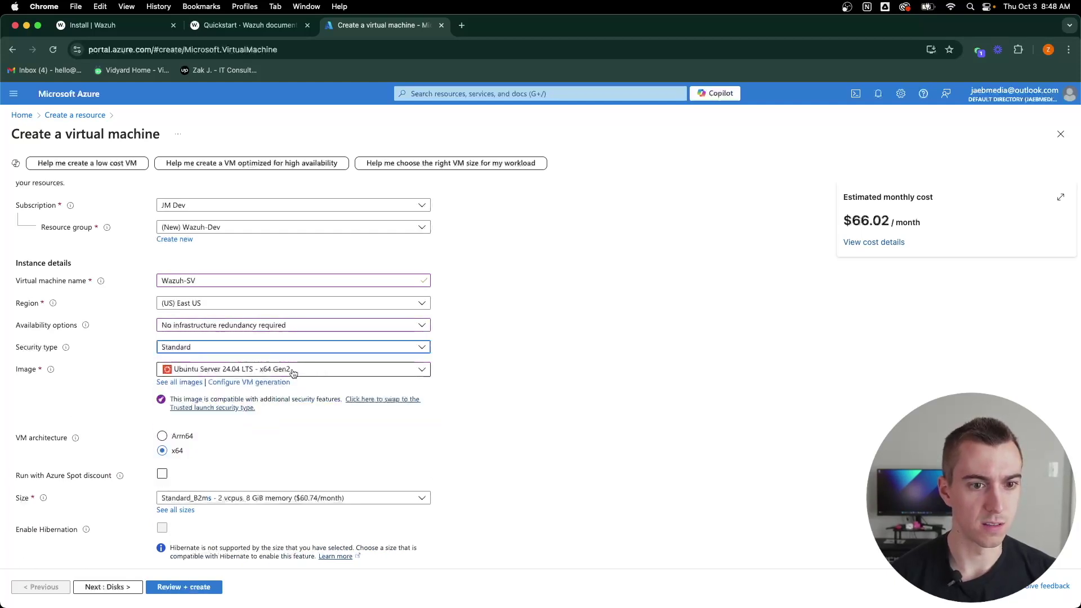
Step: Choose Ubuntu Server 22.04 LTS as the VM image and bring up the Quickstart docs
left_click(248, 369)
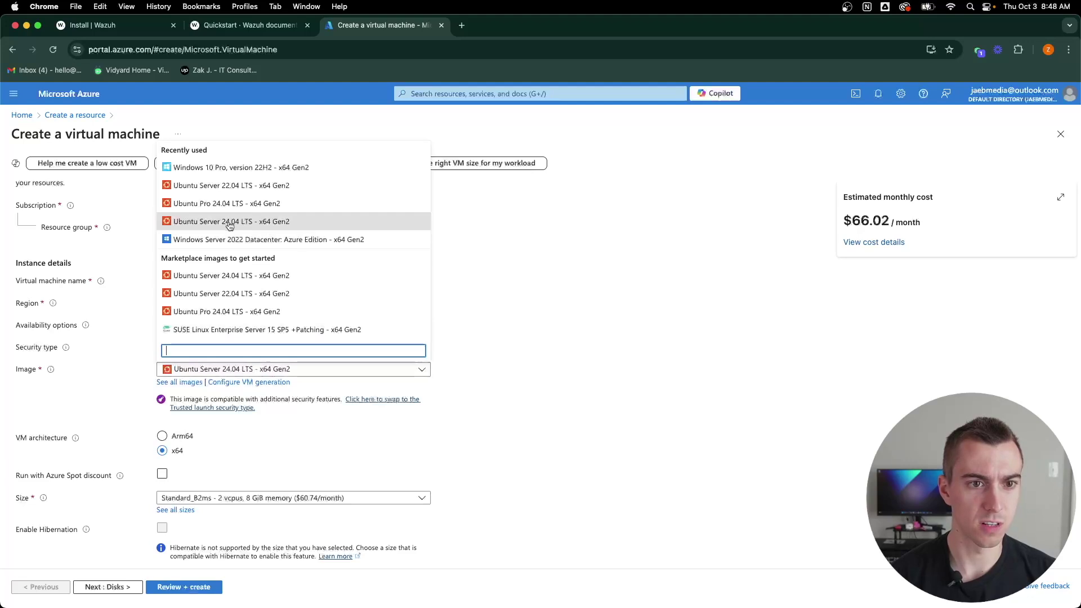
left_click(247, 186)
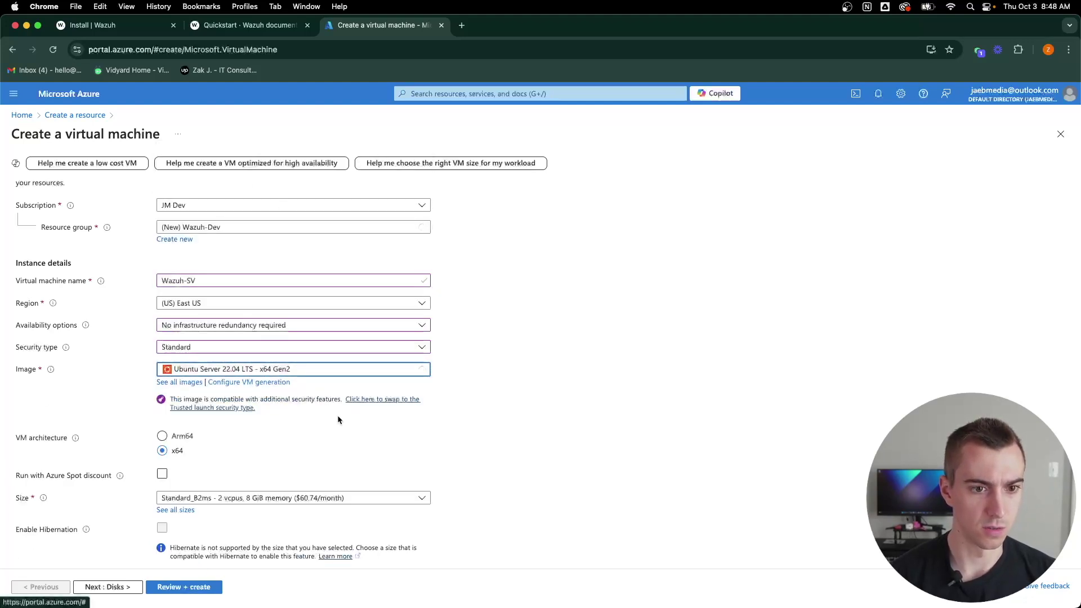
scroll(325, 440, "down", 3)
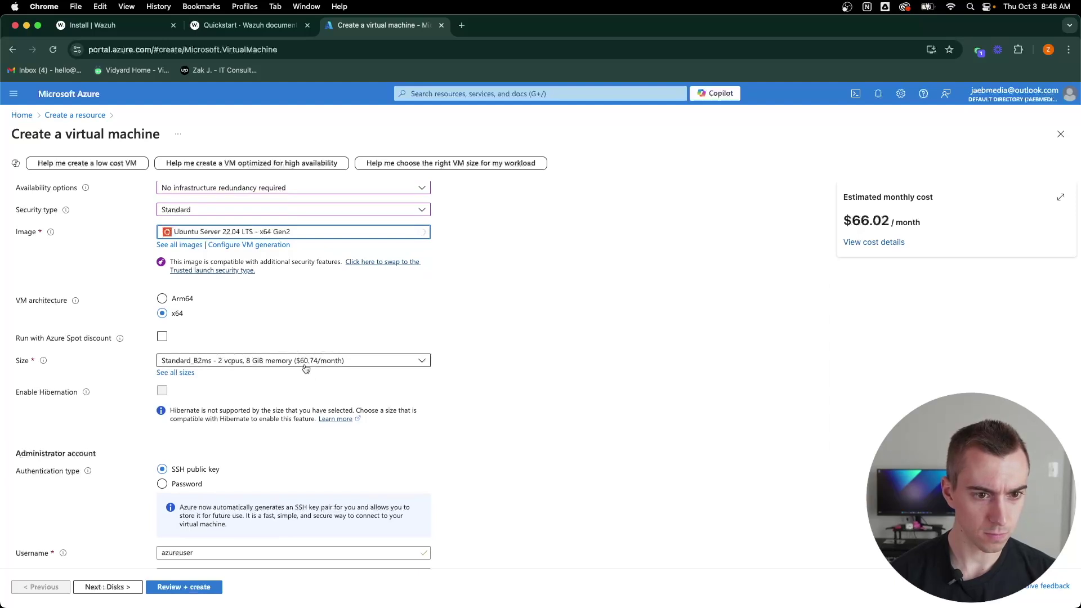
left_click(248, 25)
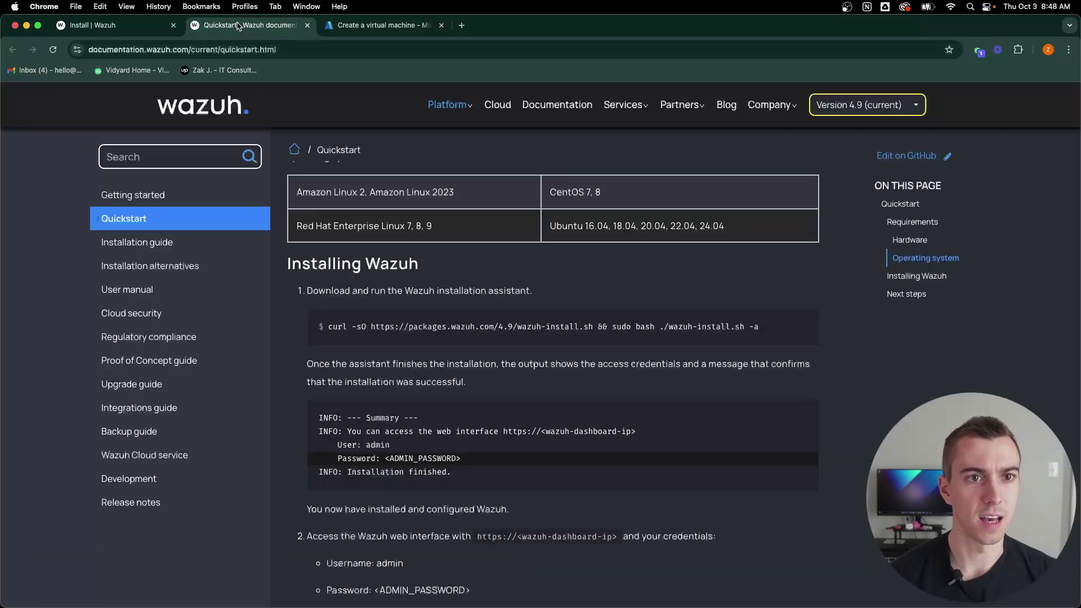
Step: Check the 1–25 agent hardware needs (4 vCPU, 8 GiB, 50 GB), then return to the VM form
scroll(364, 264, "up", 6)
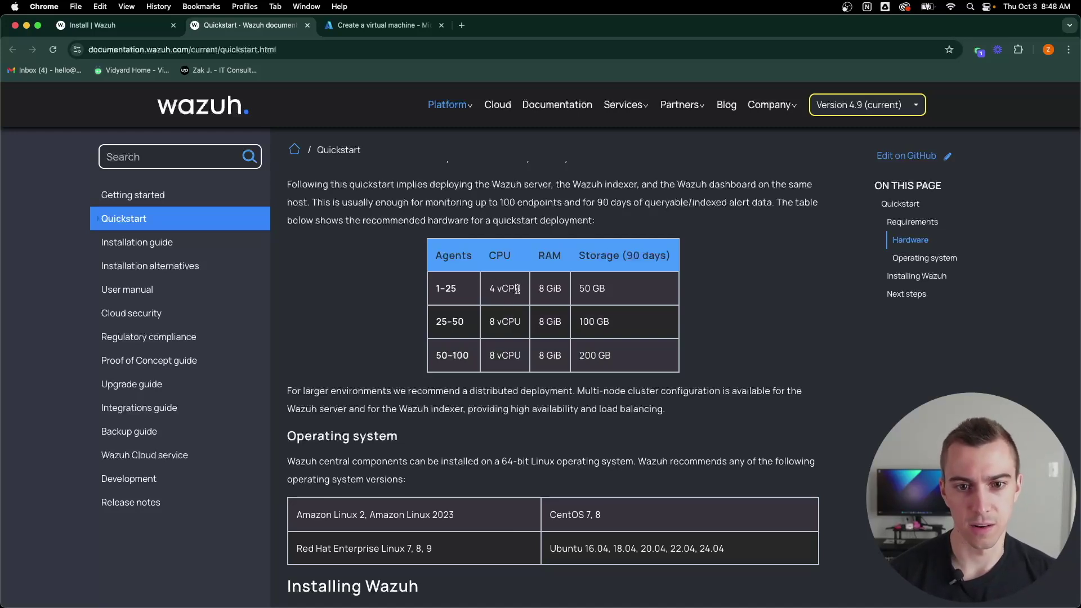
left_click(375, 26)
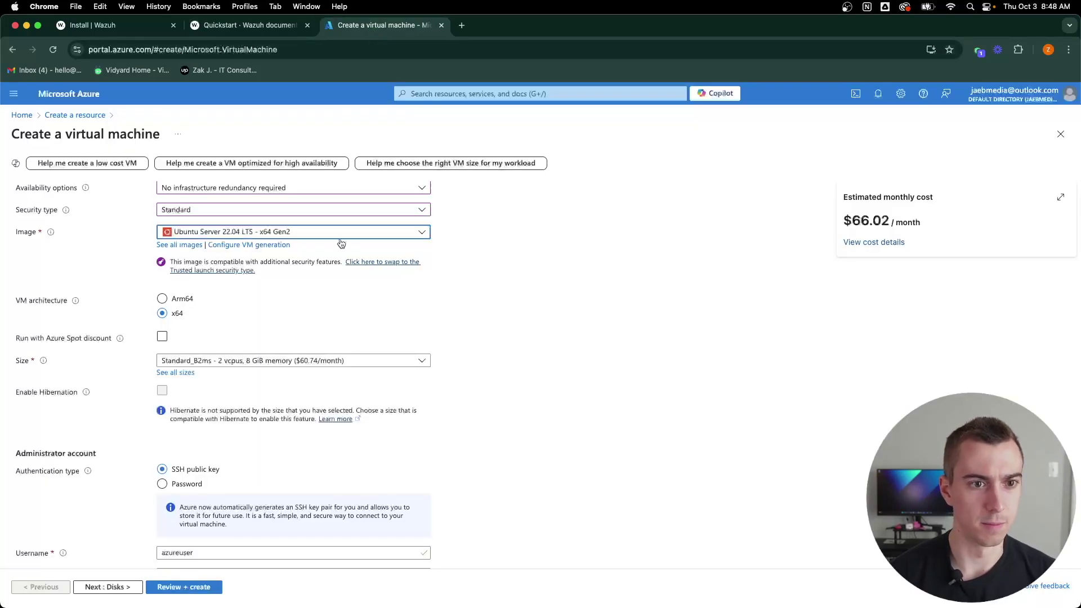
Step: Size the VM as Standard_B4ms with 4 vCPUs and 16 GiB
left_click(258, 361)
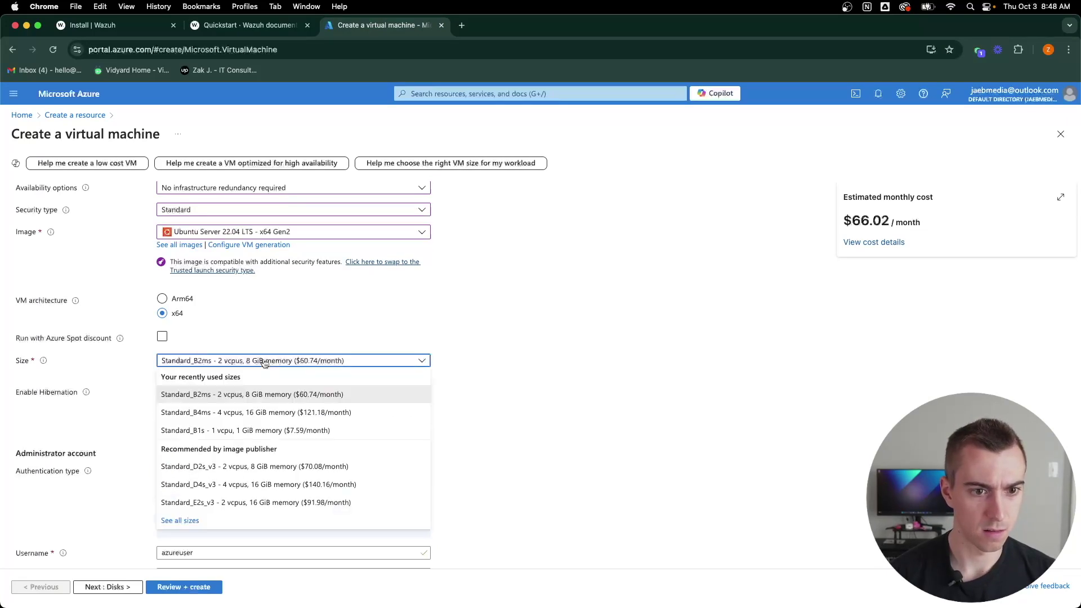
left_click(239, 418)
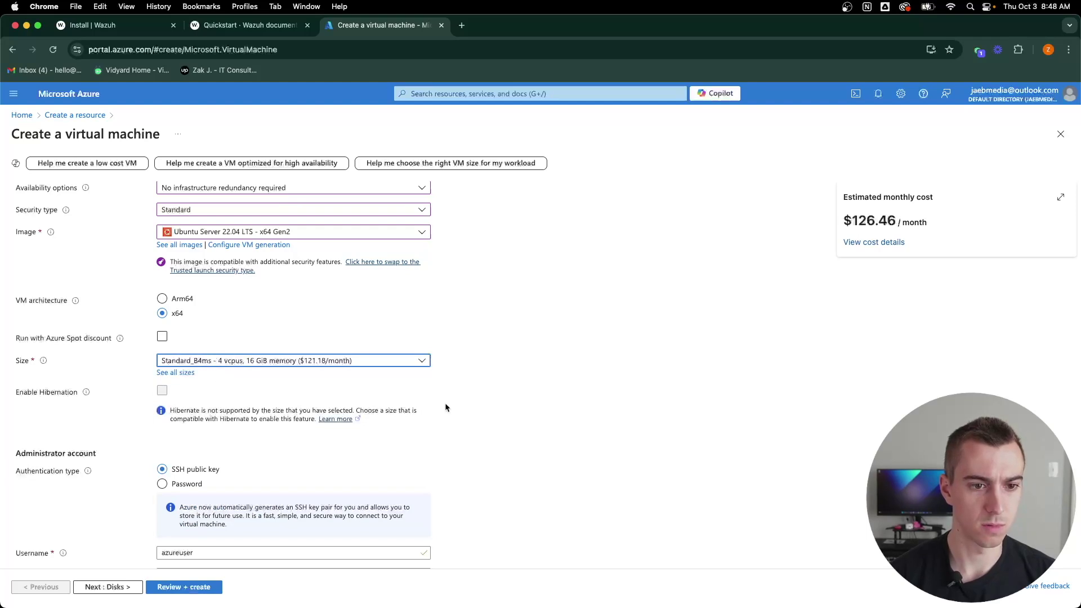
scroll(488, 369, "down", 5)
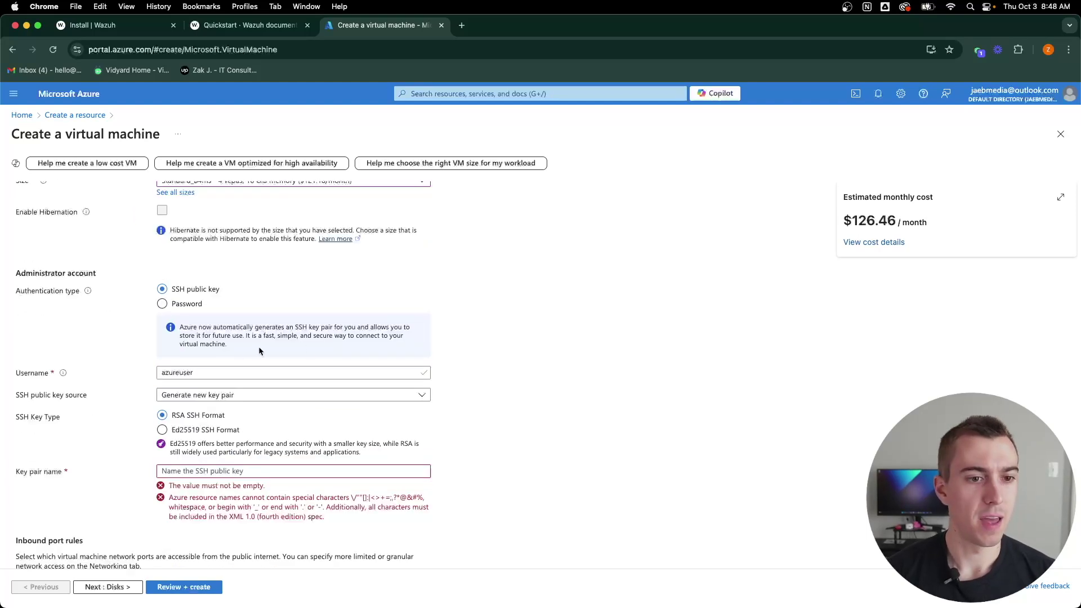
Step: Replace the default admin username and name the SSH key pair wazuh
left_click(233, 371)
left_click_drag(233, 371, 140, 377)
type("zak")
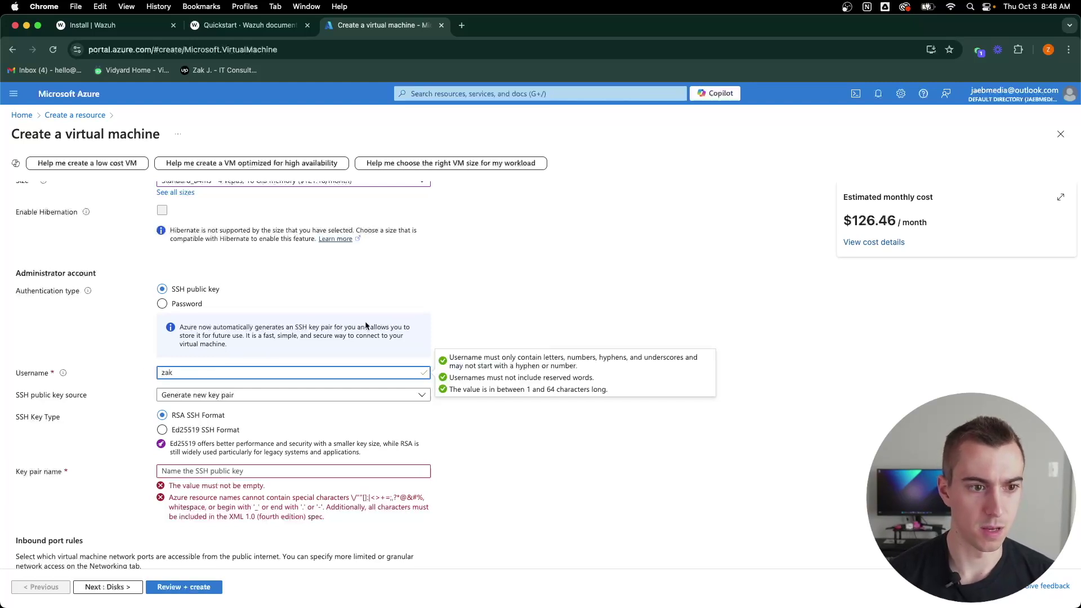
scroll(261, 428, "down", 1)
scroll(262, 427, "down", 2)
left_click(270, 393)
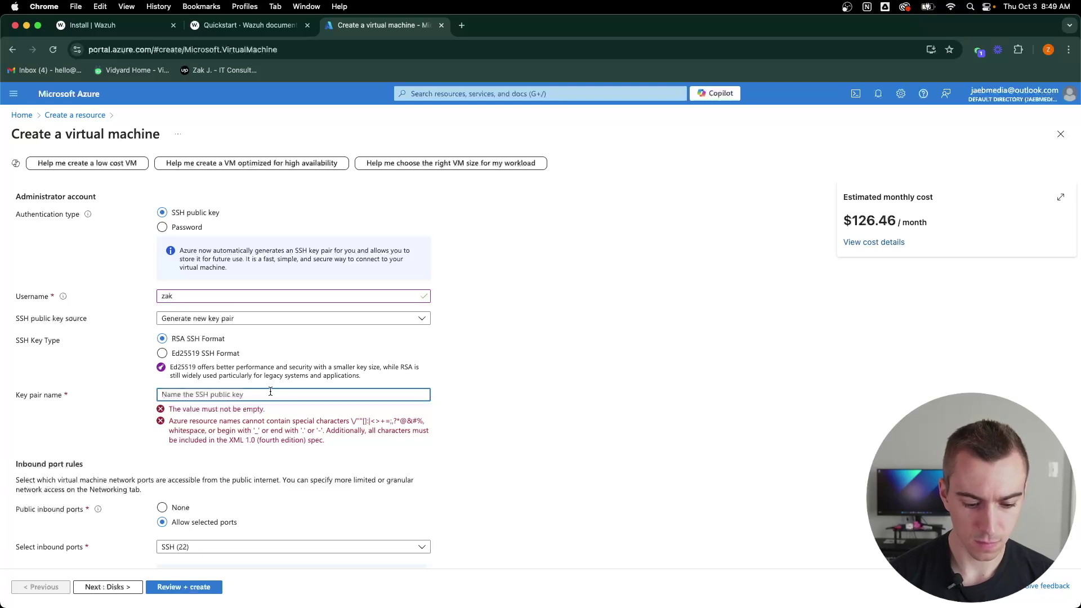
type("wazuh")
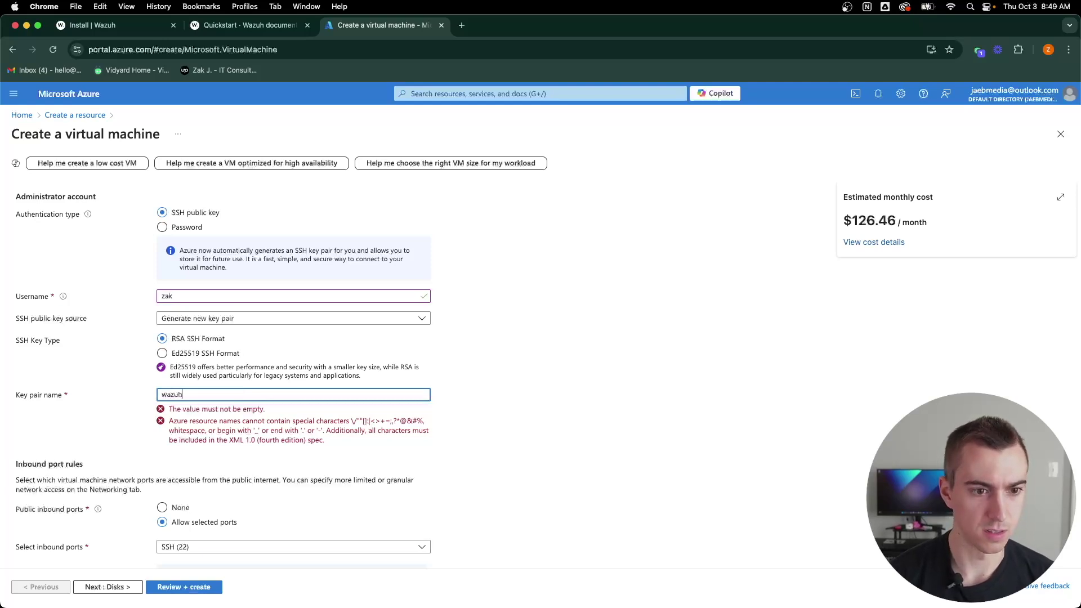
left_click(519, 449)
scroll(426, 466, "down", 1)
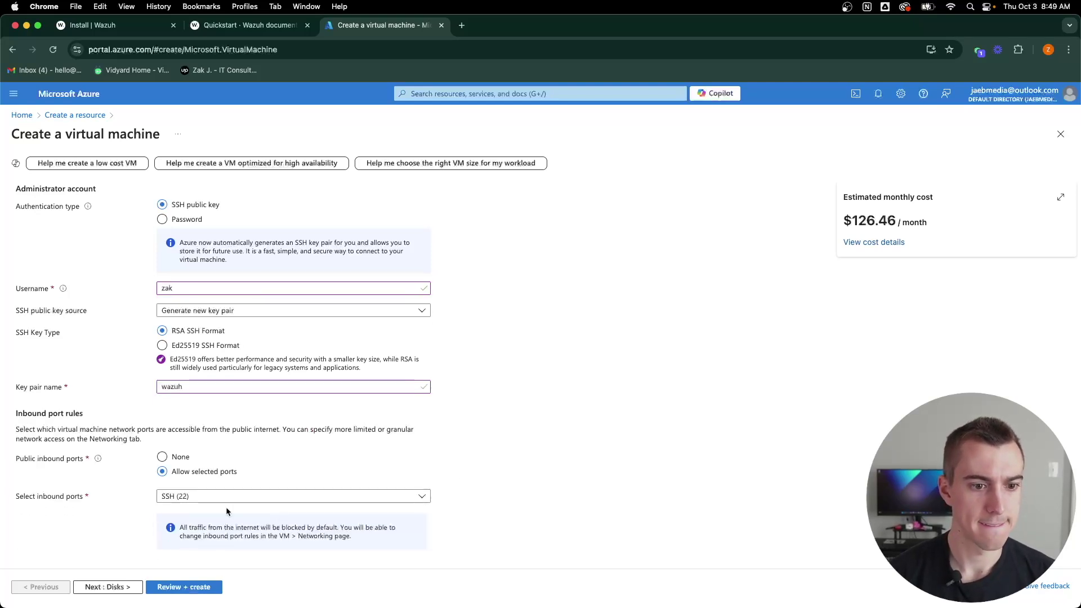
Step: Keep Premium SSD as the OS disk type
left_click(108, 587)
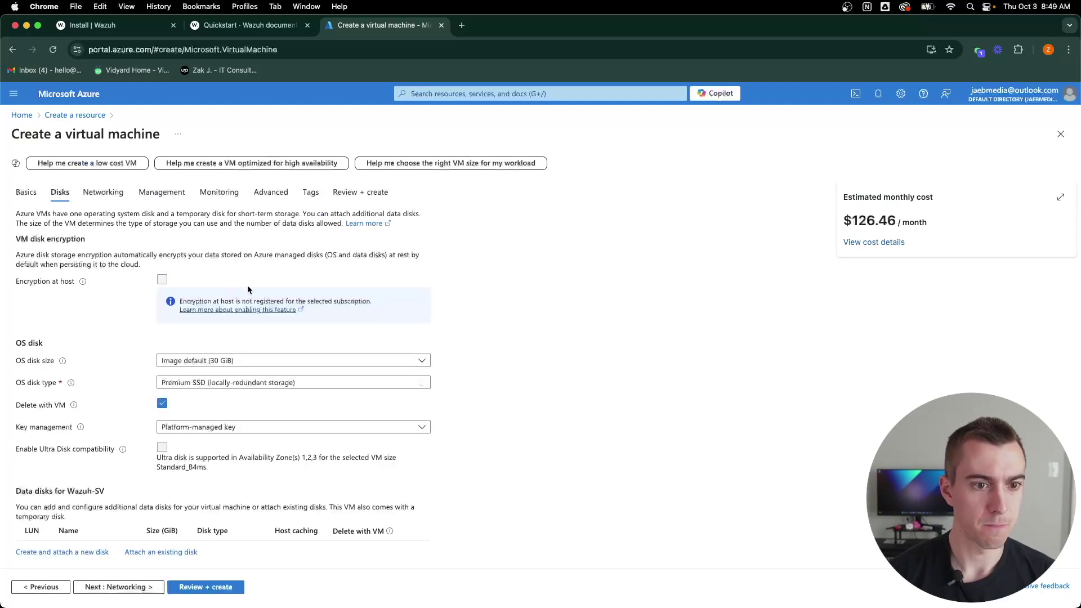
left_click(415, 388)
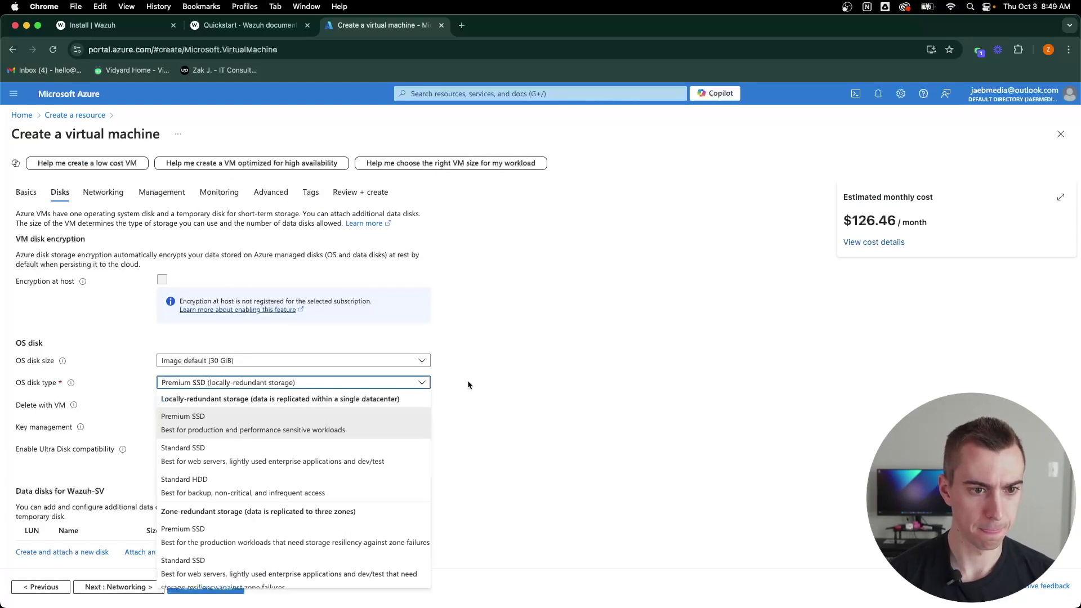
left_click(488, 385)
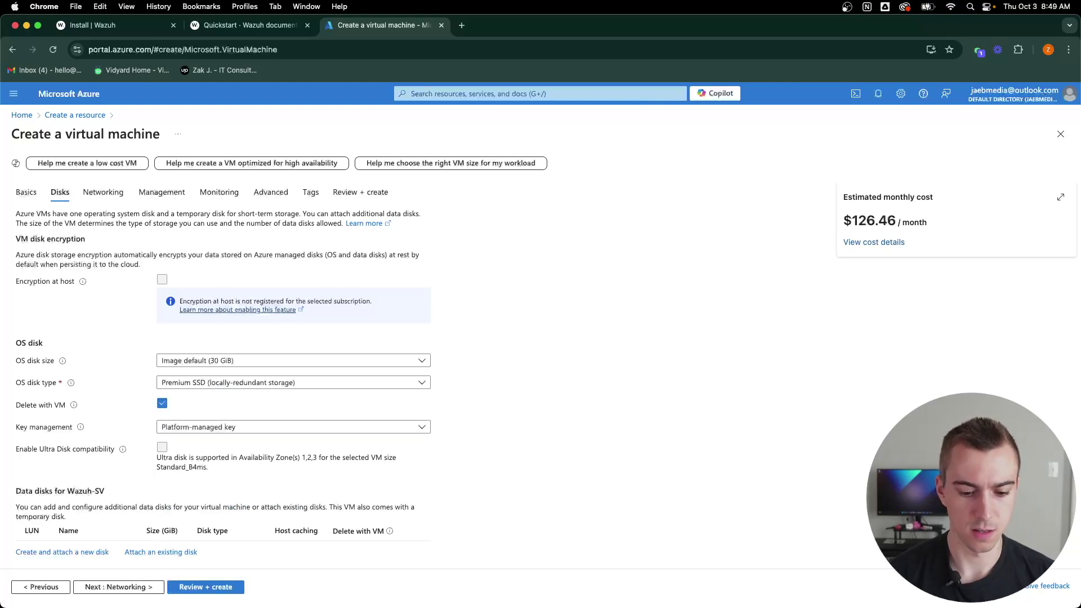
Step: Review networking defaults: new Wazuh-SV-vnet, public IP and SSH (22) inbound
left_click(103, 192)
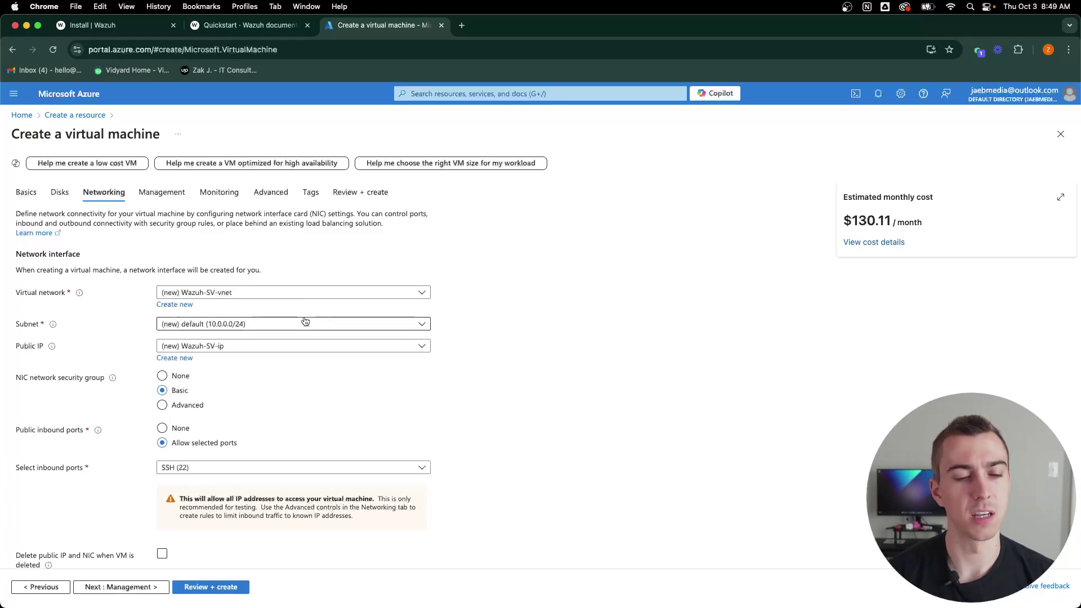
scroll(304, 366, "down", 5)
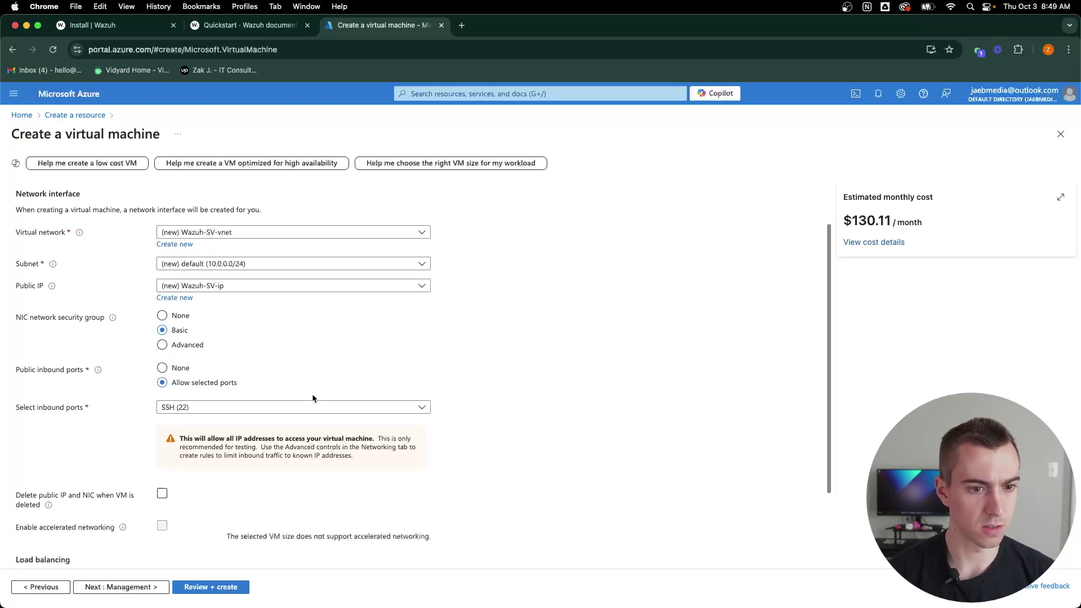
scroll(461, 468, "up", 5)
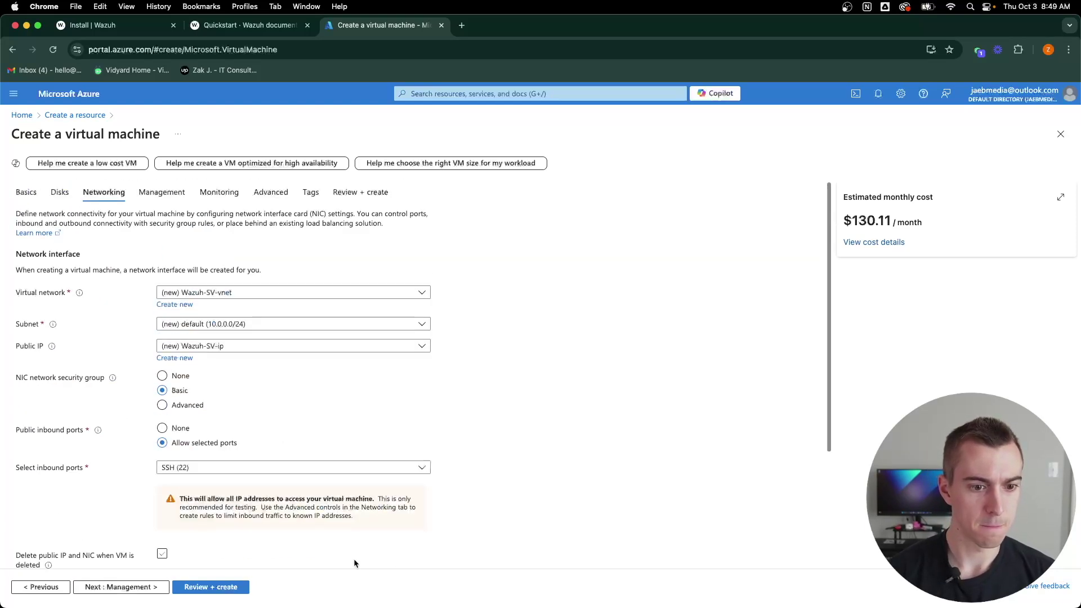
Step: Validate the Wazuh-SV Ubuntu 22.04 Standard B4ms VM and submit it for creation
left_click(242, 593)
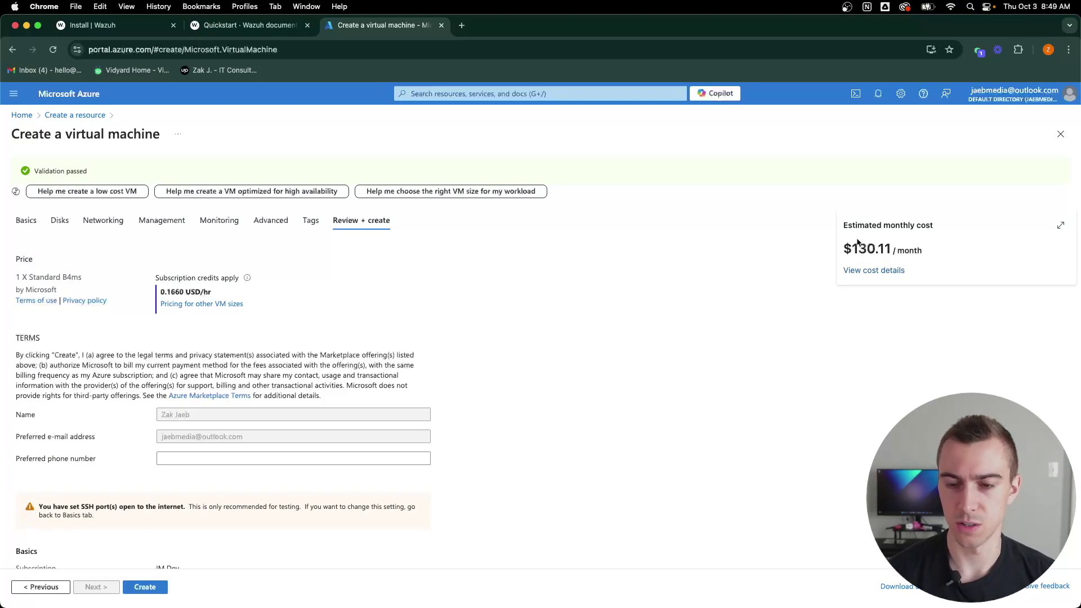
scroll(429, 372, "down", 5)
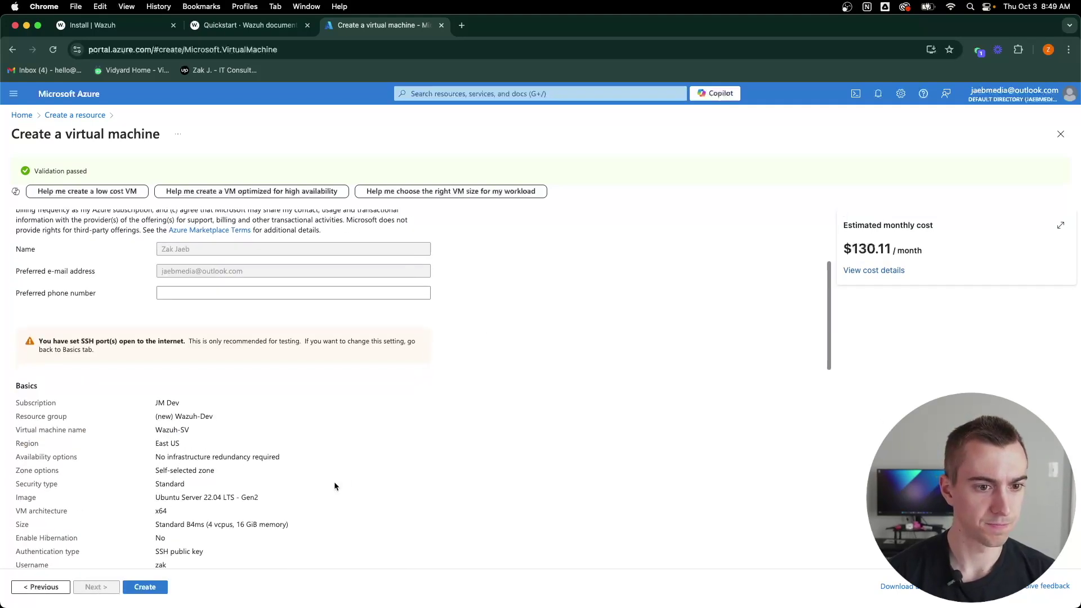
left_click(148, 589)
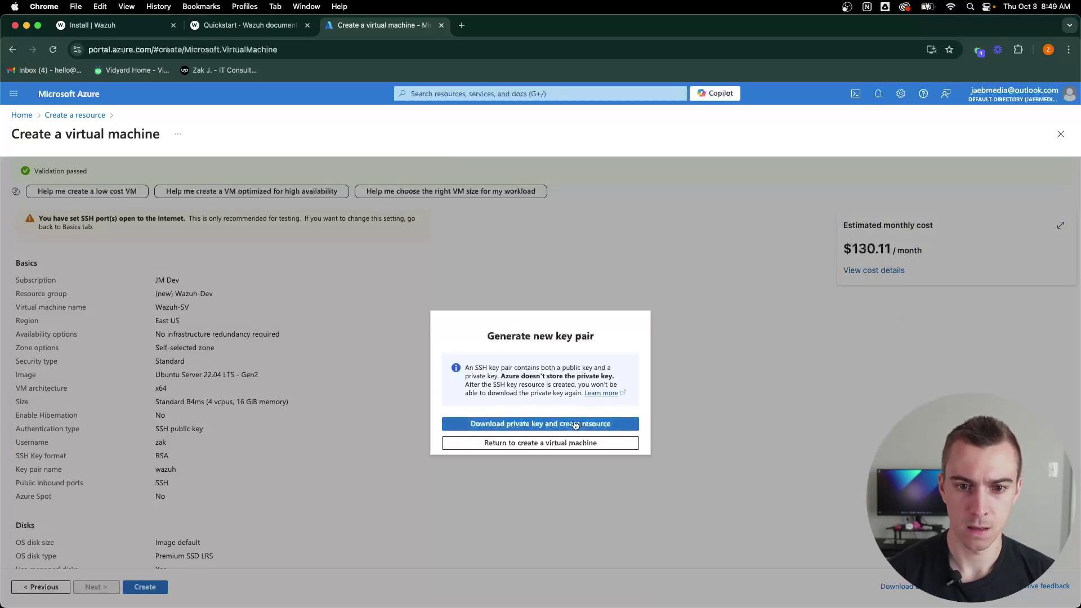
Step: Download the wazuh.pem private key, create the VM, and show the key file in its folder
left_click(540, 427)
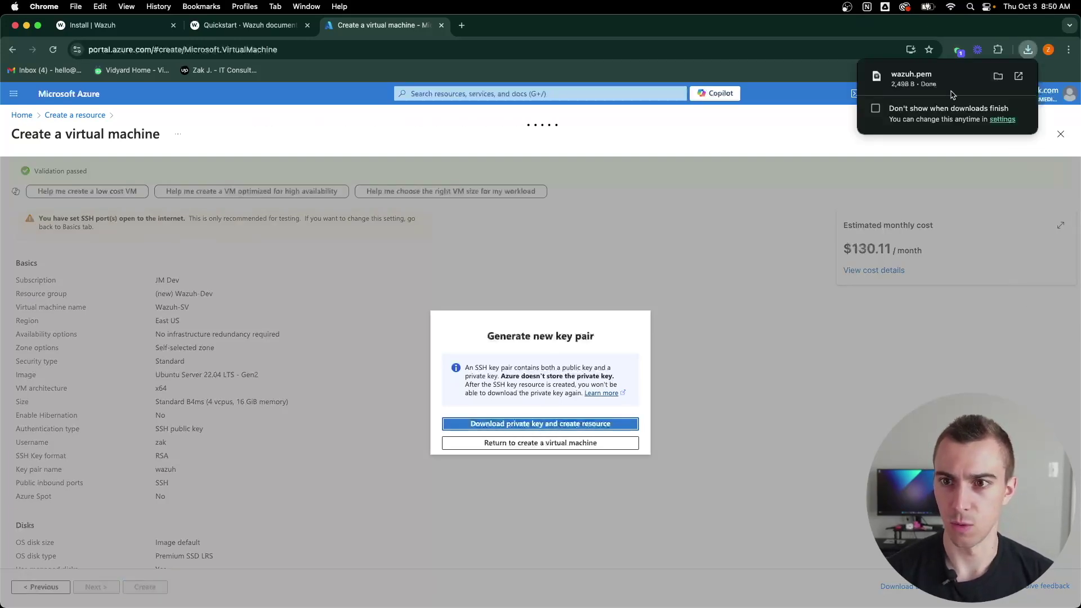
left_click(999, 77)
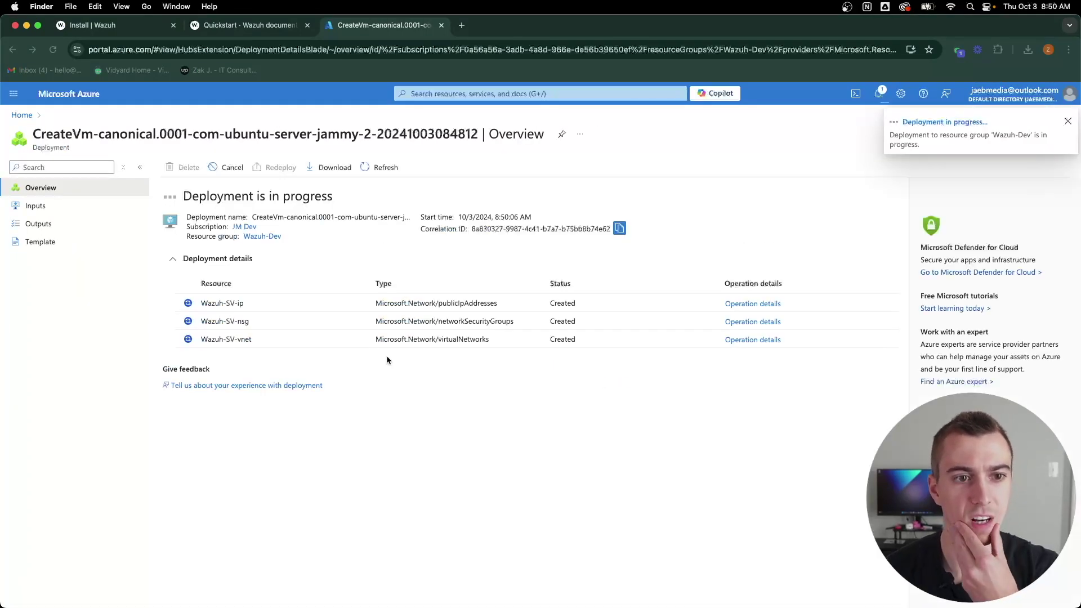
Step: Once deployment completes, open Wazuh-SV's Connect details and copy its public IP address
left_click(680, 201)
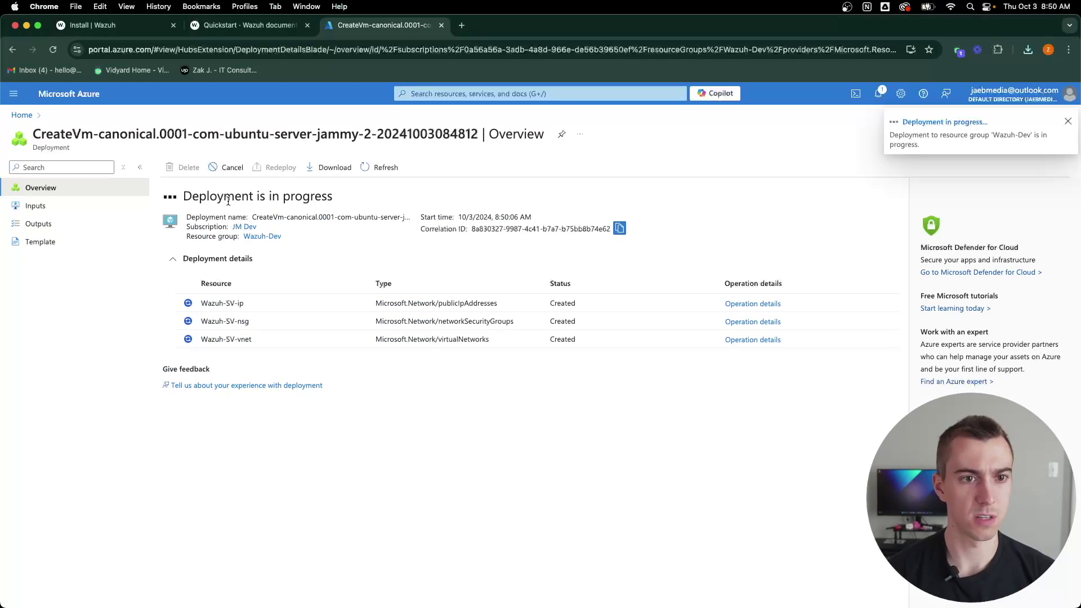
left_click(379, 167)
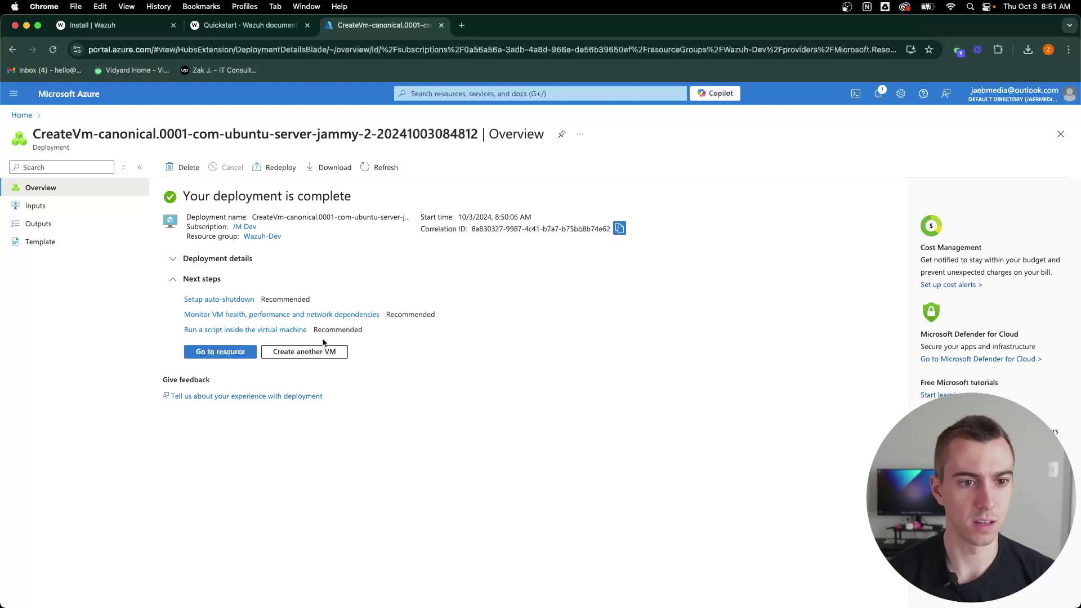
left_click(217, 353)
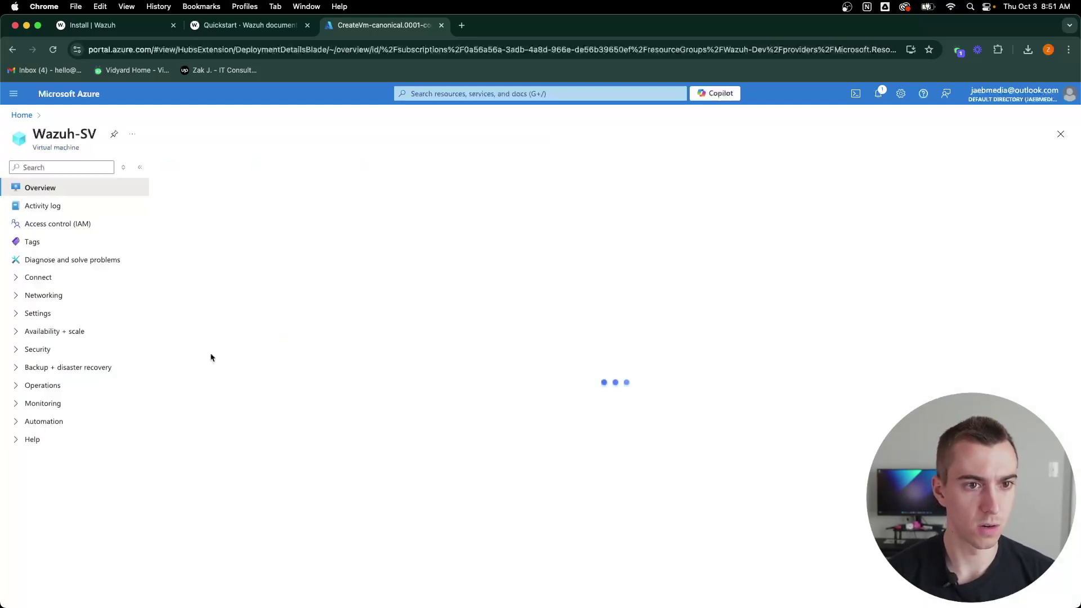
left_click(191, 168)
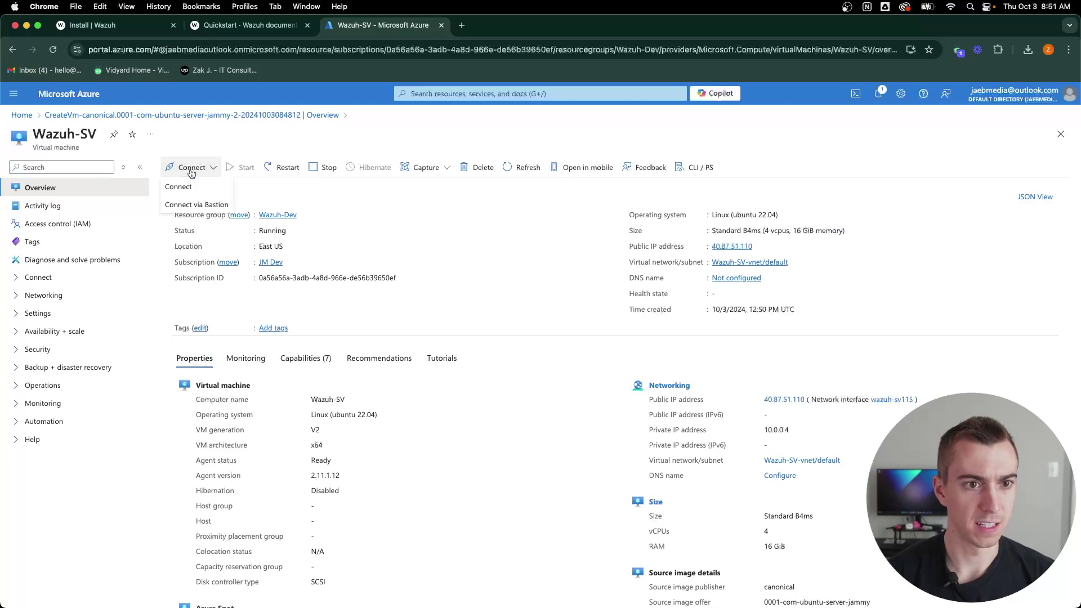
left_click(179, 186)
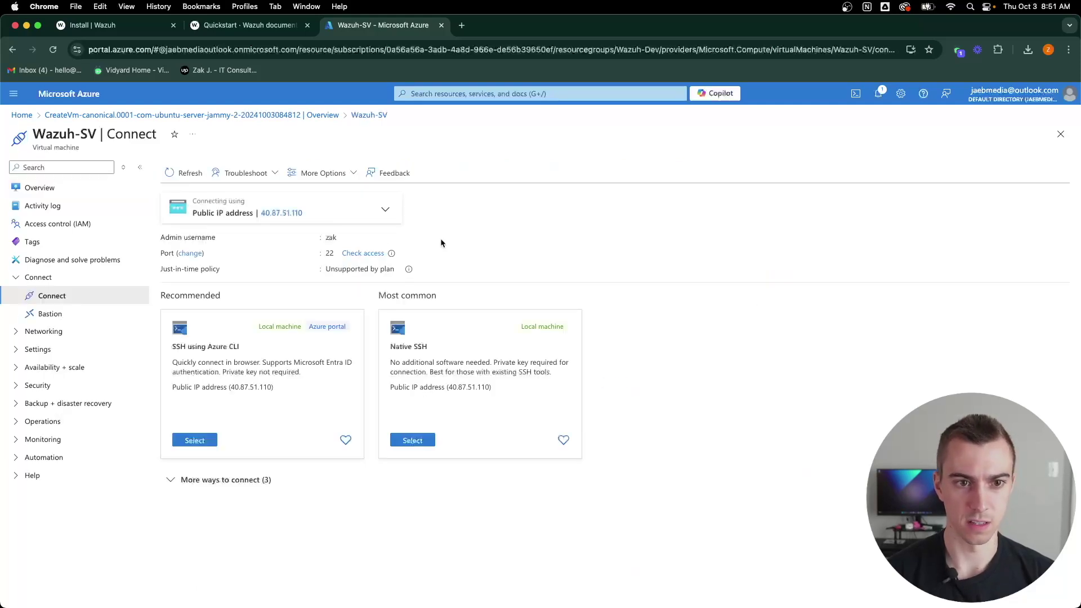
left_click(312, 215)
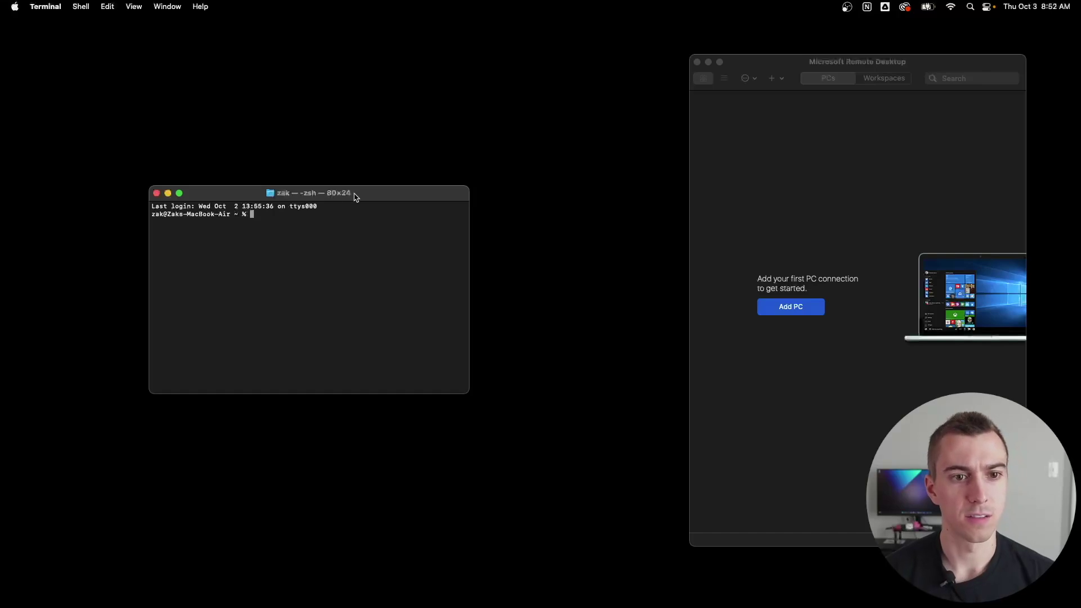
left_click_drag(358, 193, 365, 189)
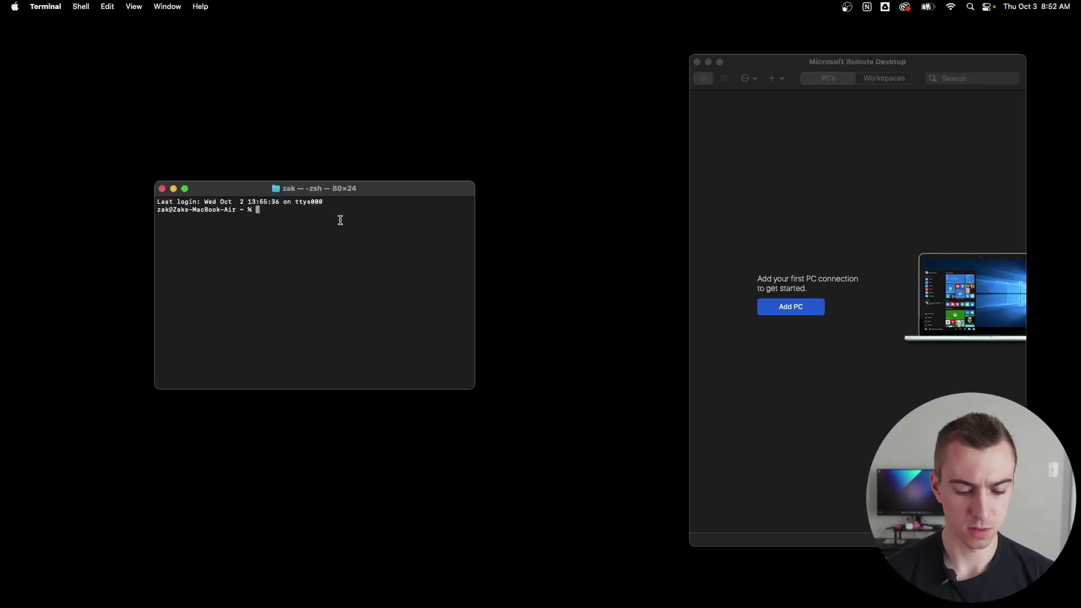
Step: Go to the Desktop folder, list its files and make wazuh.pem read-only with chmod 400
type("cd dest")
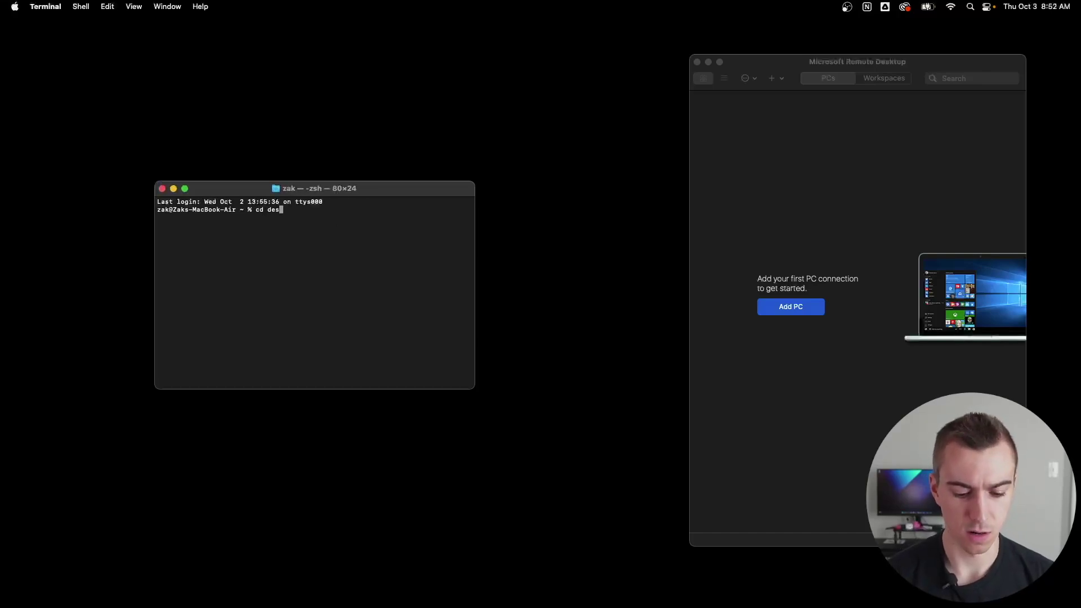
key("BackSpace")
type("ktop")
key("Return")
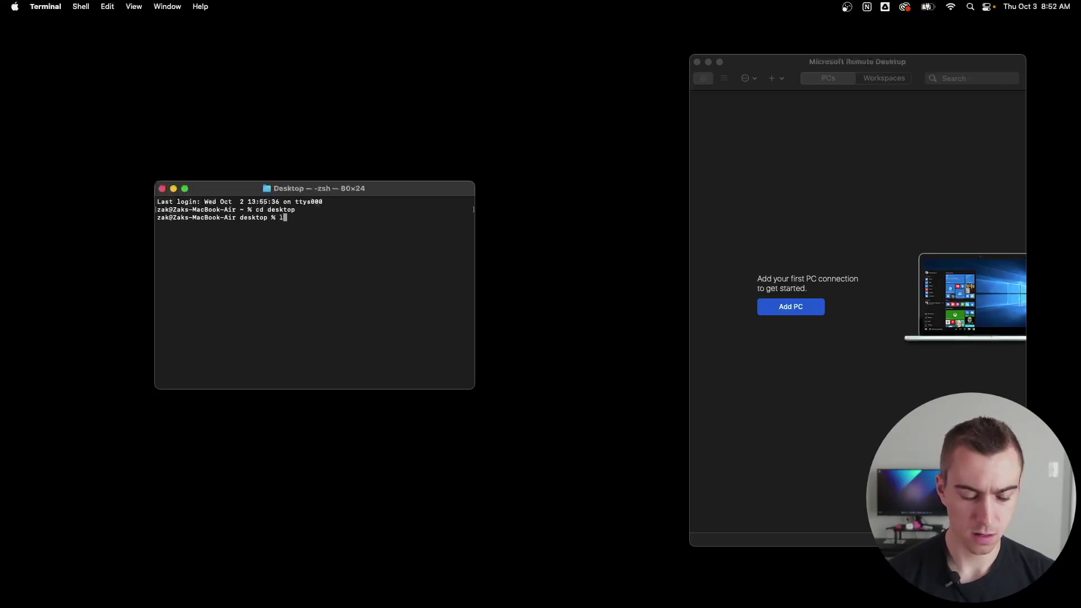
type("ls")
key("Return")
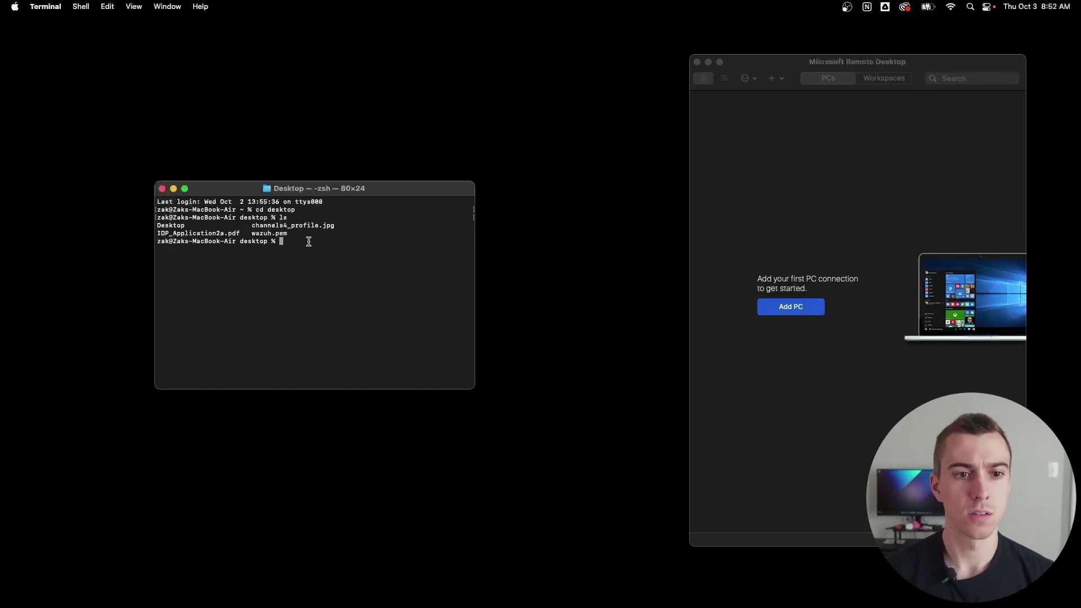
type("ch")
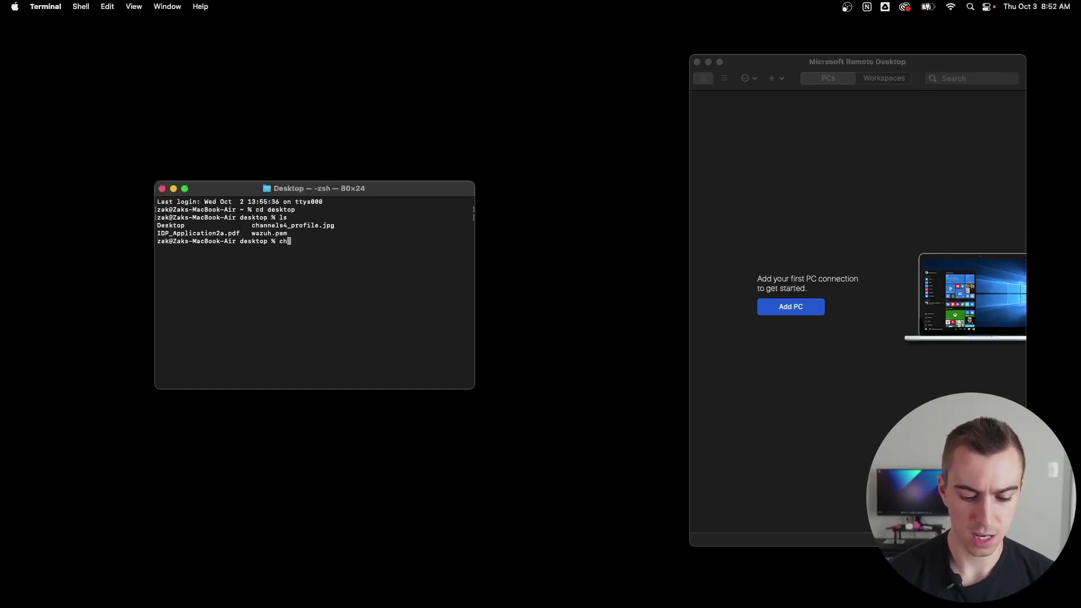
type("mod 4")
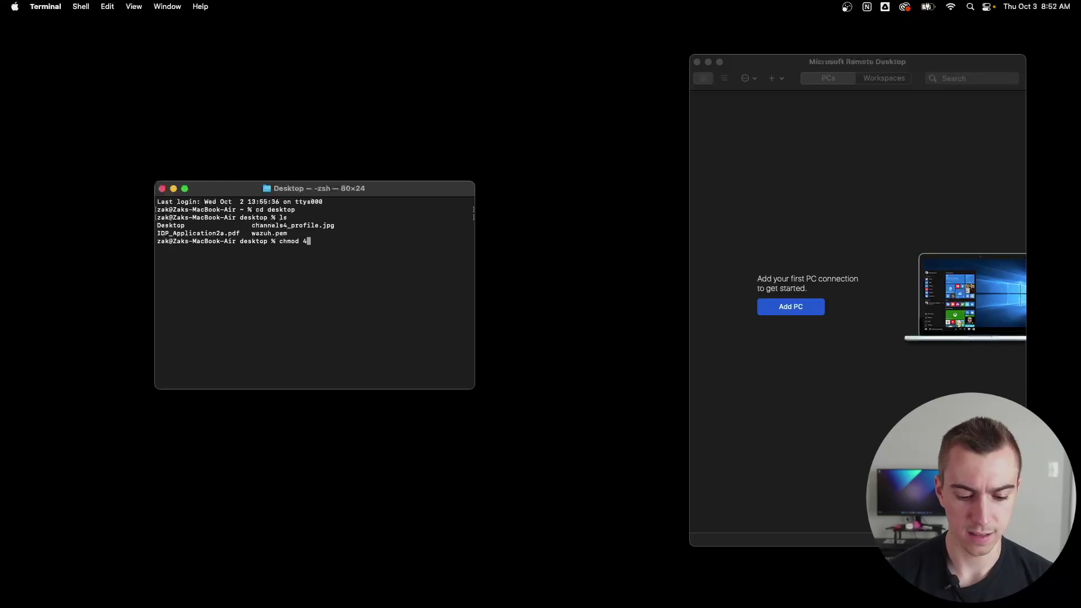
type("00 wazuh.pem")
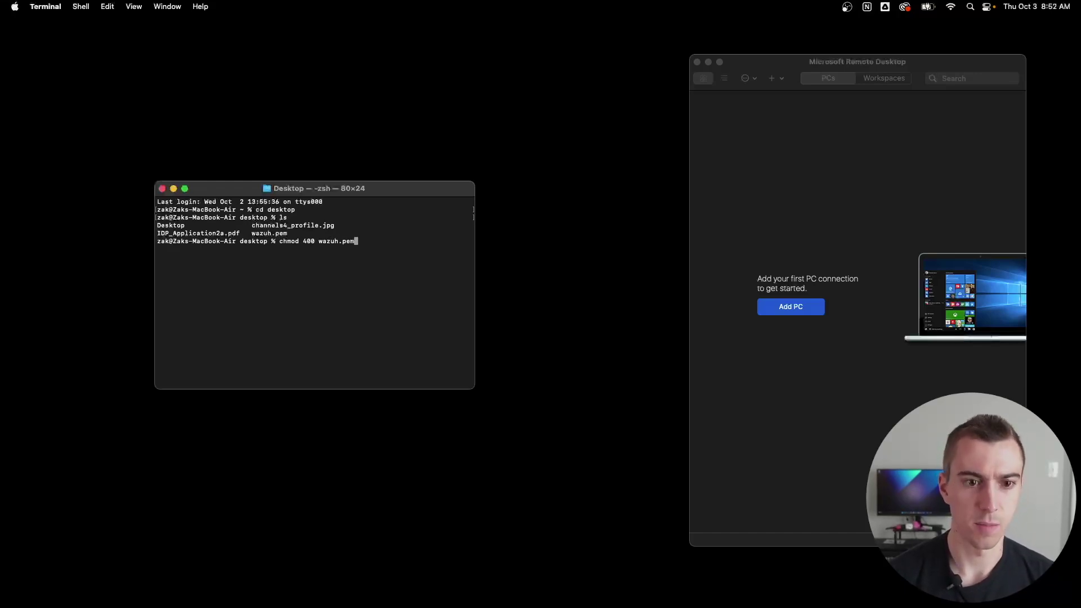
key("Return")
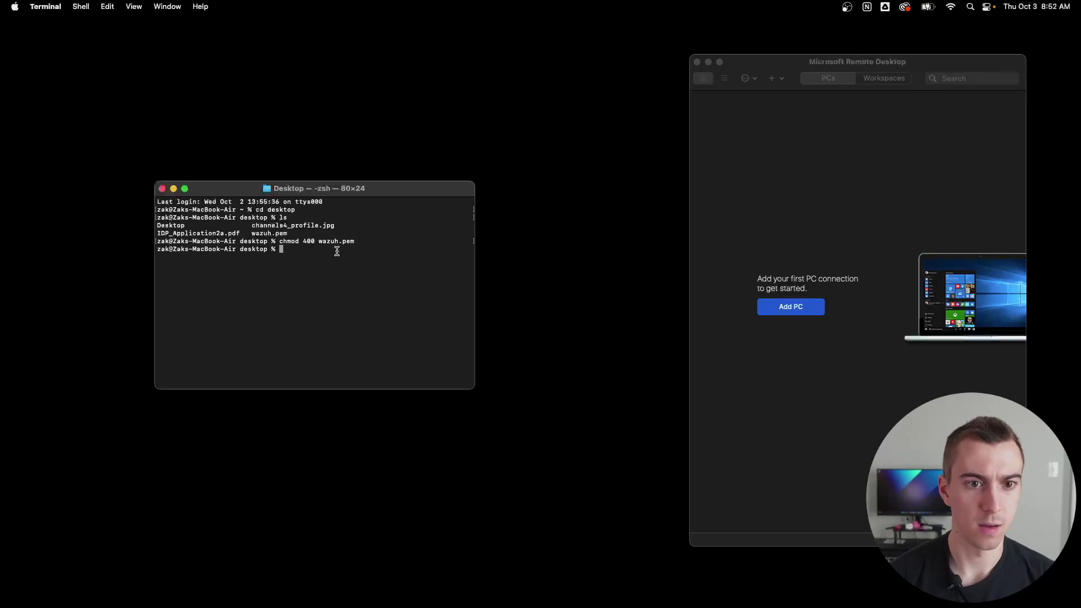
Step: Run the pasted SSH command to the Wazuh server with its key path changed to wazuh.pem
key("super+v")
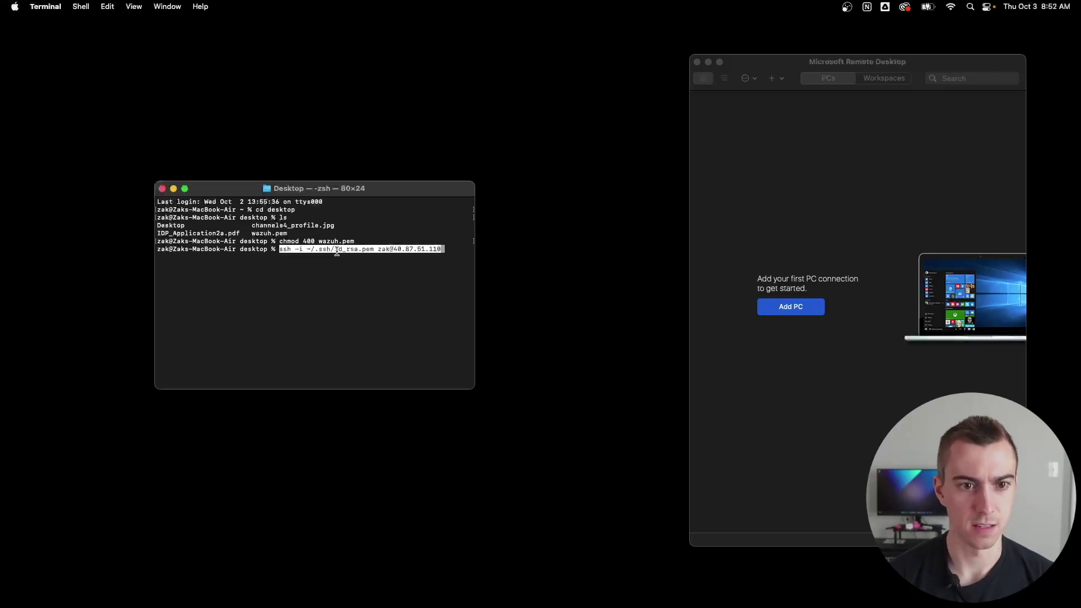
key("Left")
key("Left")
key("Left")
key("Left")
key("Left")
key("Left")
key("Left")
key("Left")
key("Left")
key("Left")
key("Left")
key("Left")
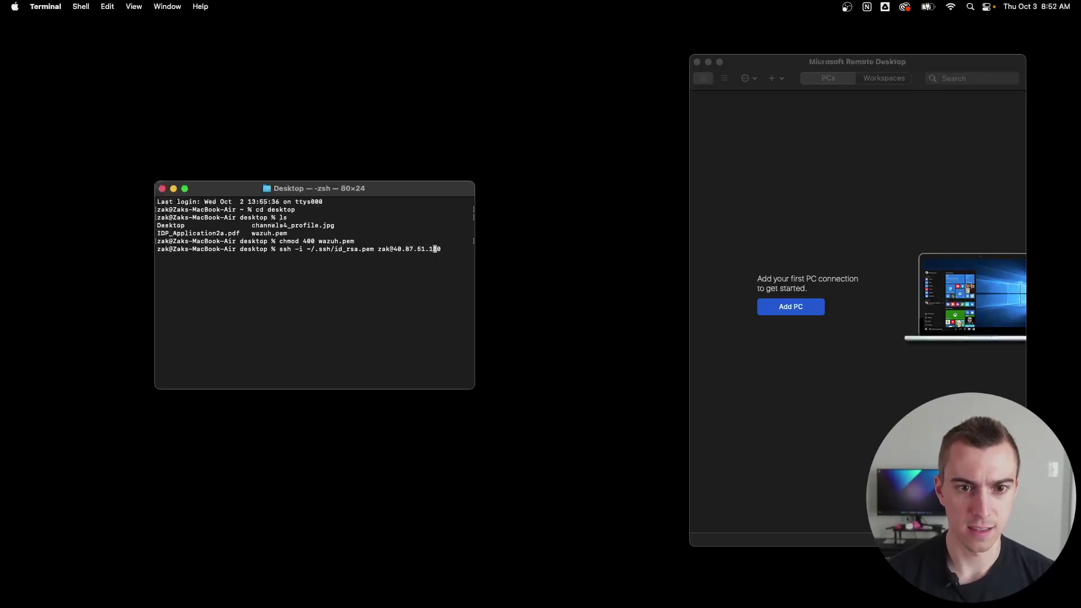
key("Left")
key("Left")
key("Left")
key("Left")
key("Left")
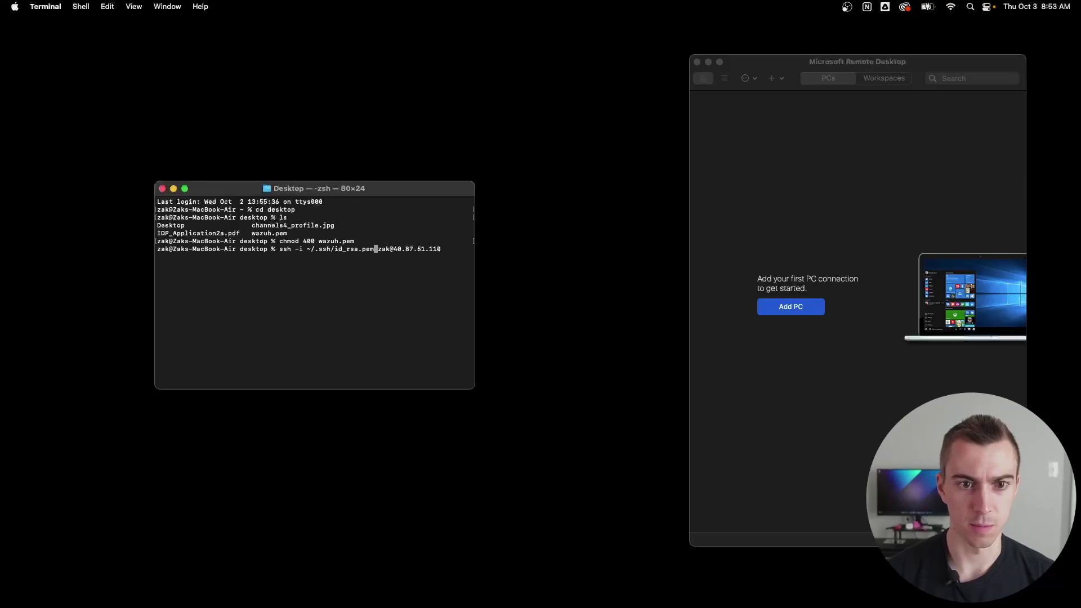
key("Left")
key("Left")
key("Left")
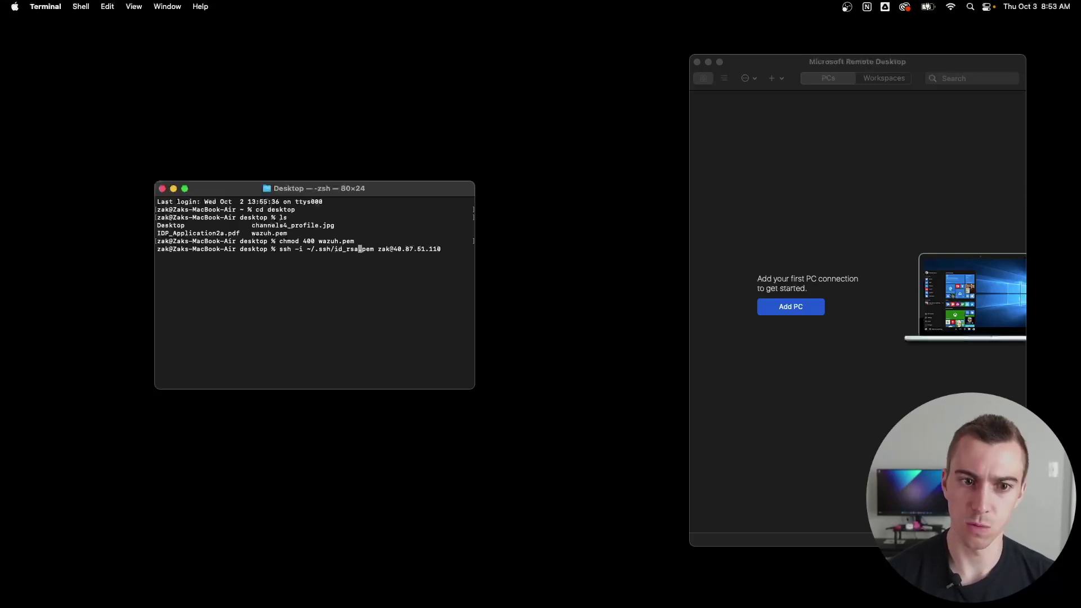
key("BackSpace")
key("BackSpace")
key("BackSpace")
key("BackSpace")
key("BackSpace")
key("BackSpace")
key("BackSpace")
key("BackSpace")
key("BackSpace")
key("BackSpace")
key("BackSpace")
key("BackSpace")
key("BackSpace")
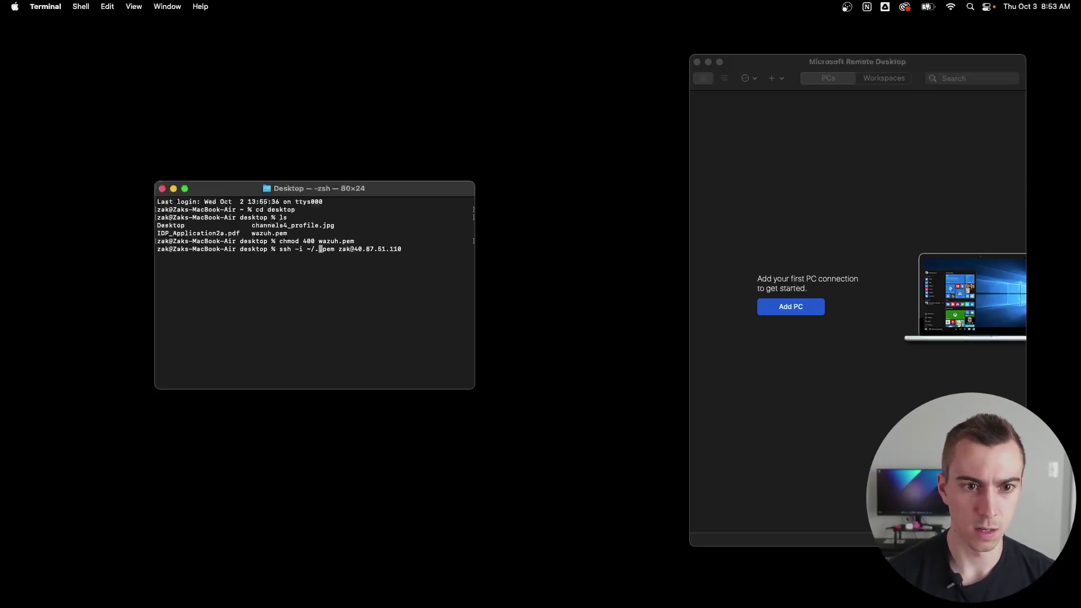
type("wazuh")
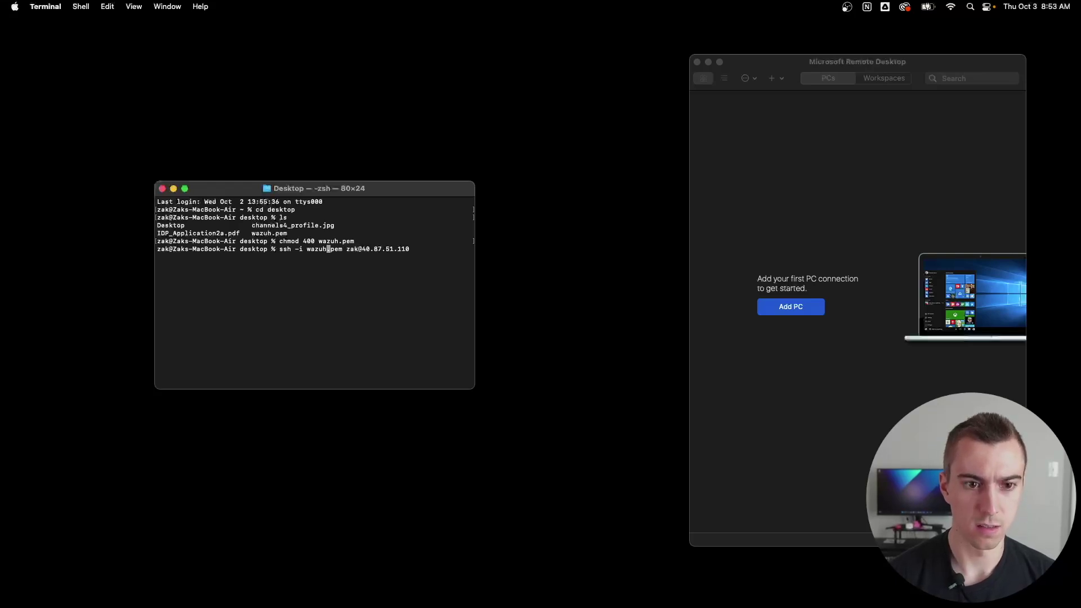
key("Left")
key("Left")
key("Left")
key("Right")
key("Right")
key("Right")
key("Right")
key("Right")
key("Right")
key("Right")
key("Right")
key("Right")
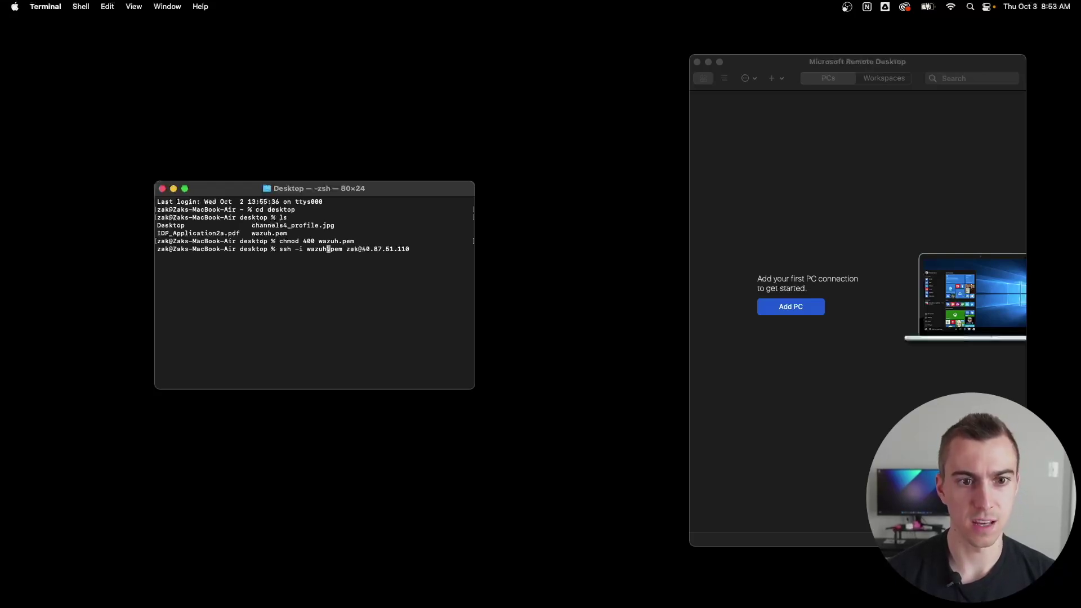
key("Right")
key("Right")
key("Right")
key("Right")
key("Right")
key("Right")
key("Right")
key("Right")
key("Right")
key("Right")
key("Right")
key("Right")
key("Right")
key("Right")
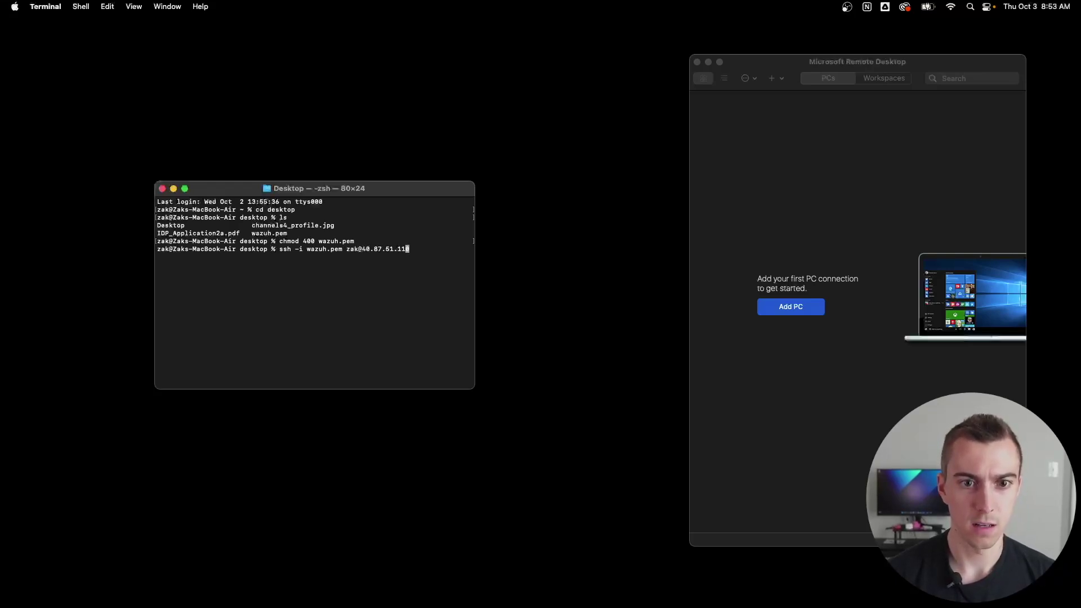
key("Return")
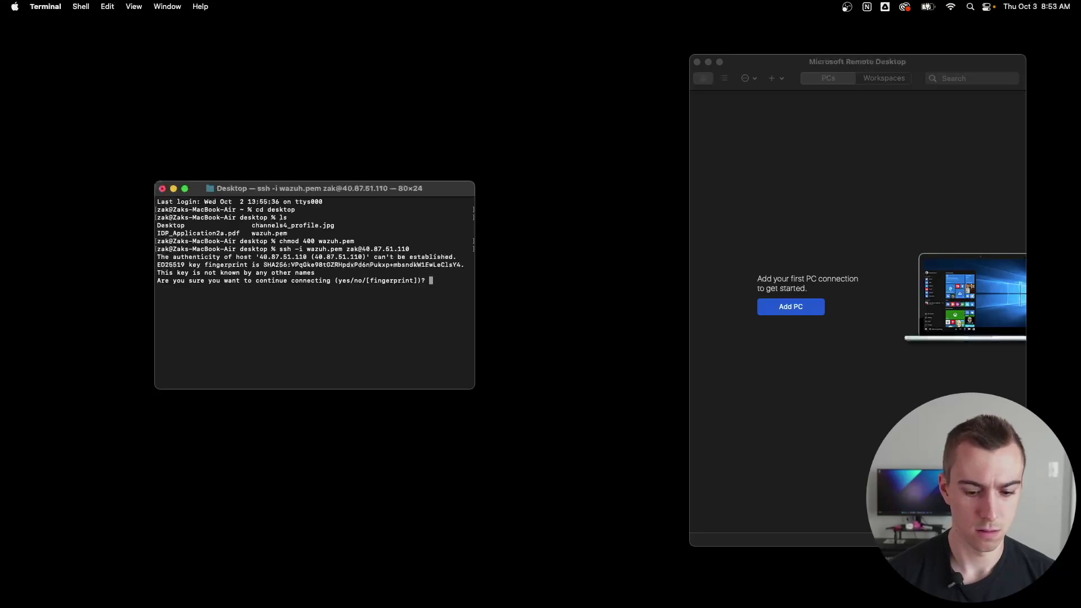
Step: Accept the server's host key, then run sudo apt update && sudo apt upgrade, confirming with y
type("yes")
key("Return")
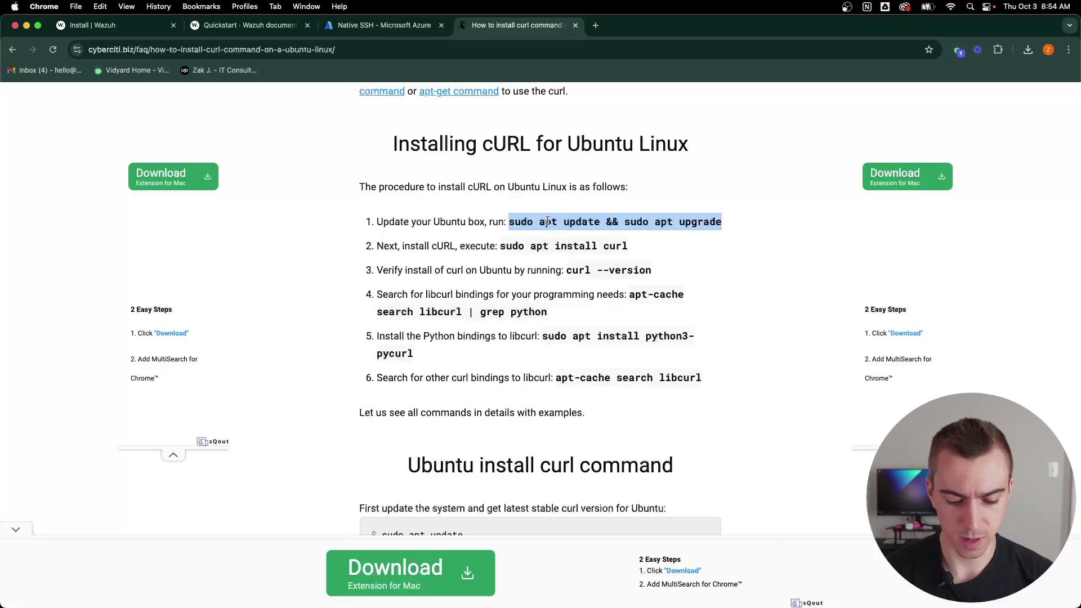
key("ctrl+Left")
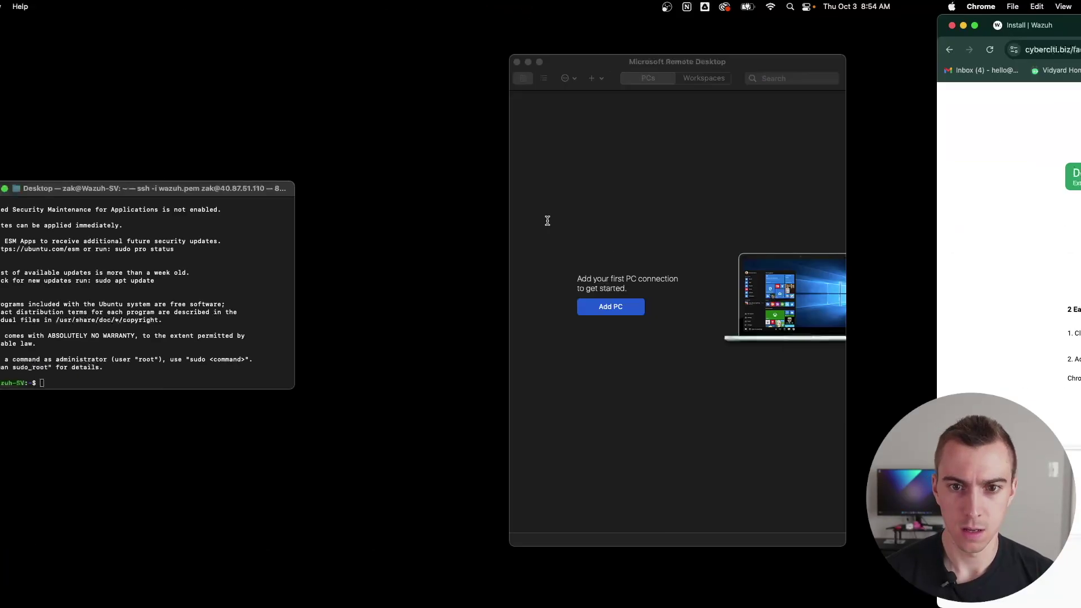
type("sudo apt update && sudo apt upgrade")
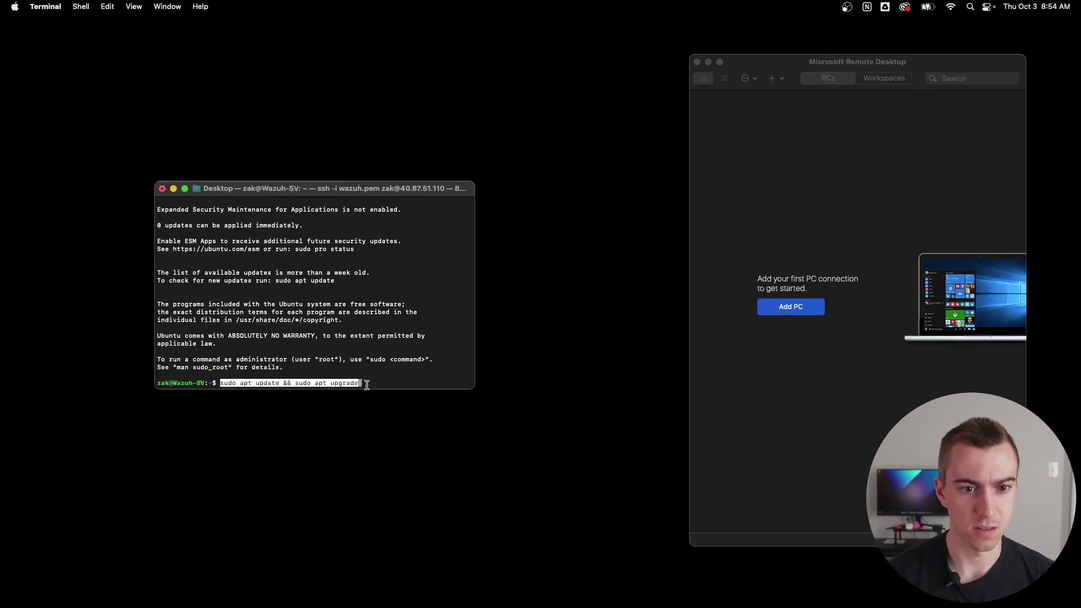
key("Return")
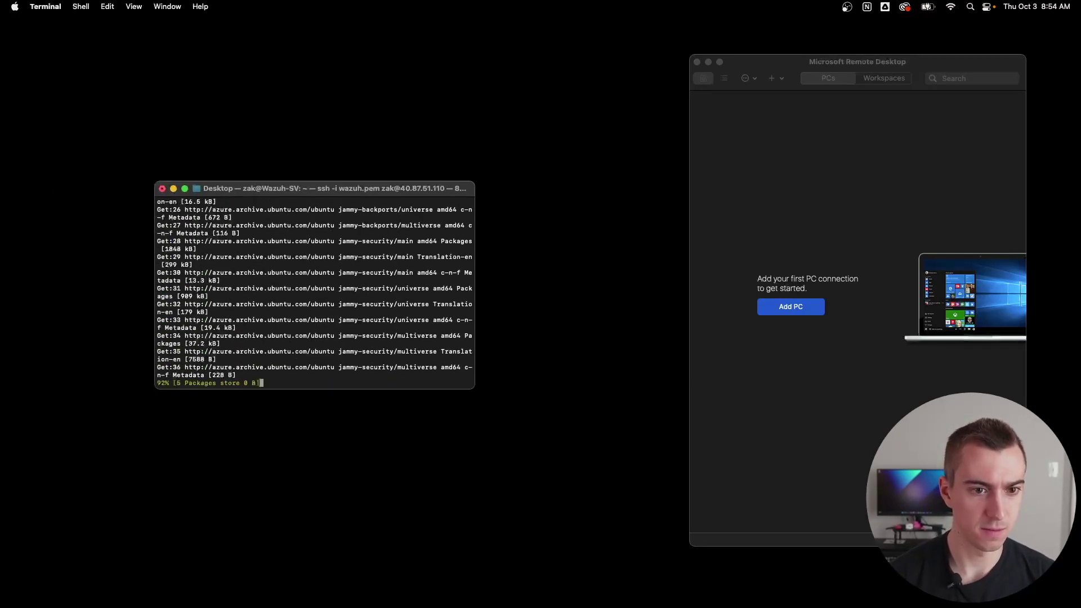
type("y")
key("Return")
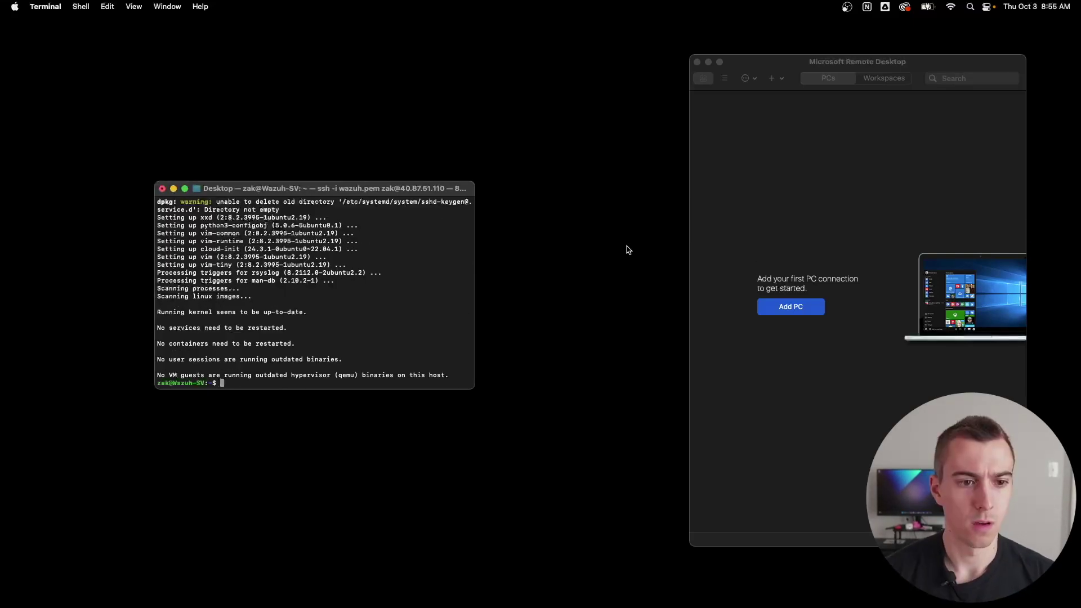
Step: Copy 'sudo apt install curl' from the guide and run it on the server
key("ctrl+Right")
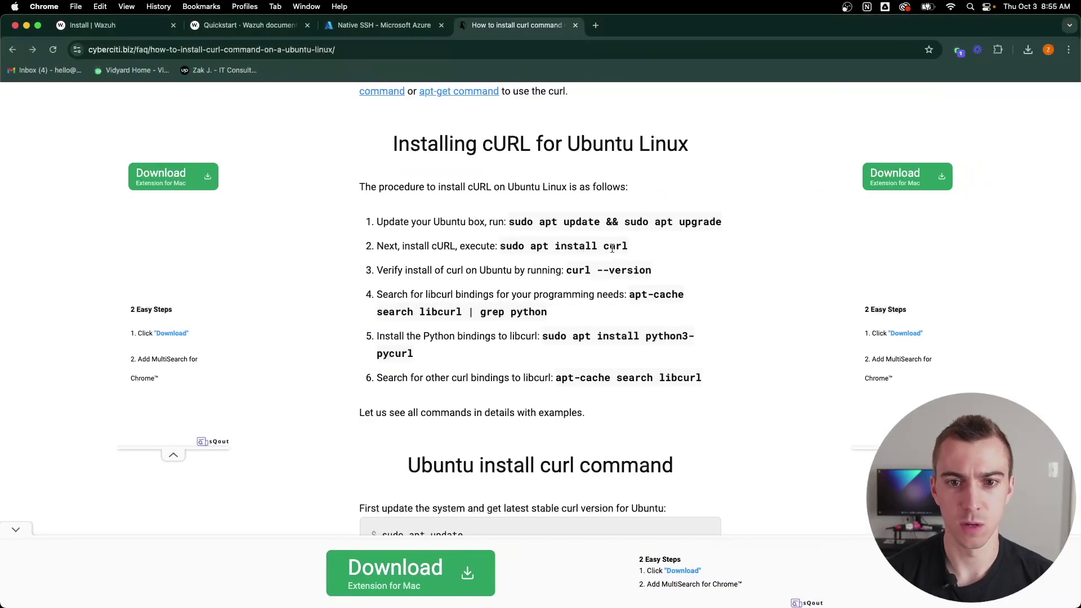
left_click_drag(625, 246, 498, 249)
key("super+c")
key("ctrl+Left")
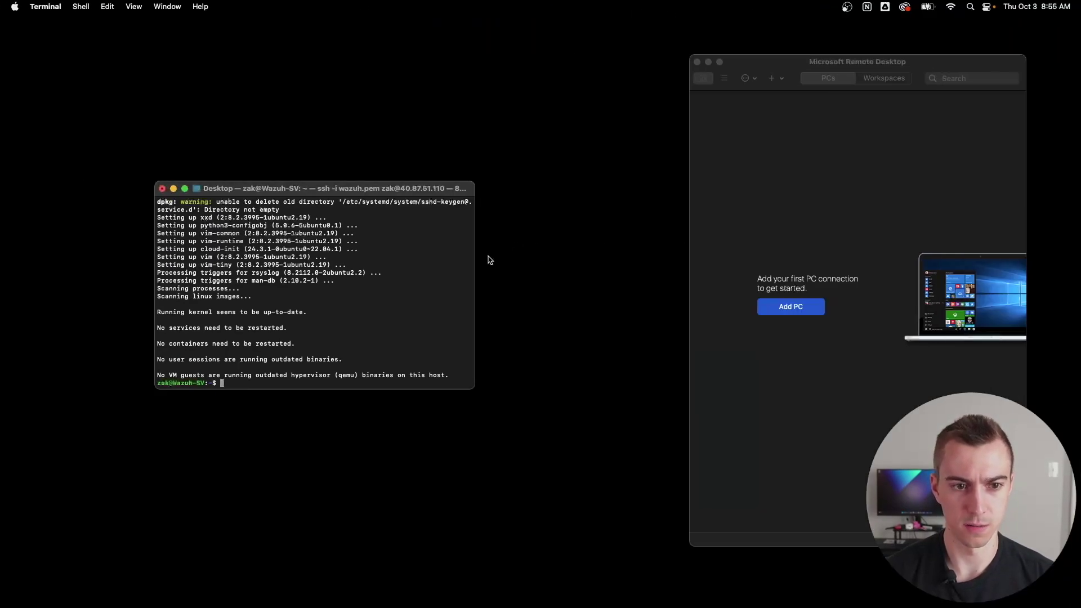
key("super+v")
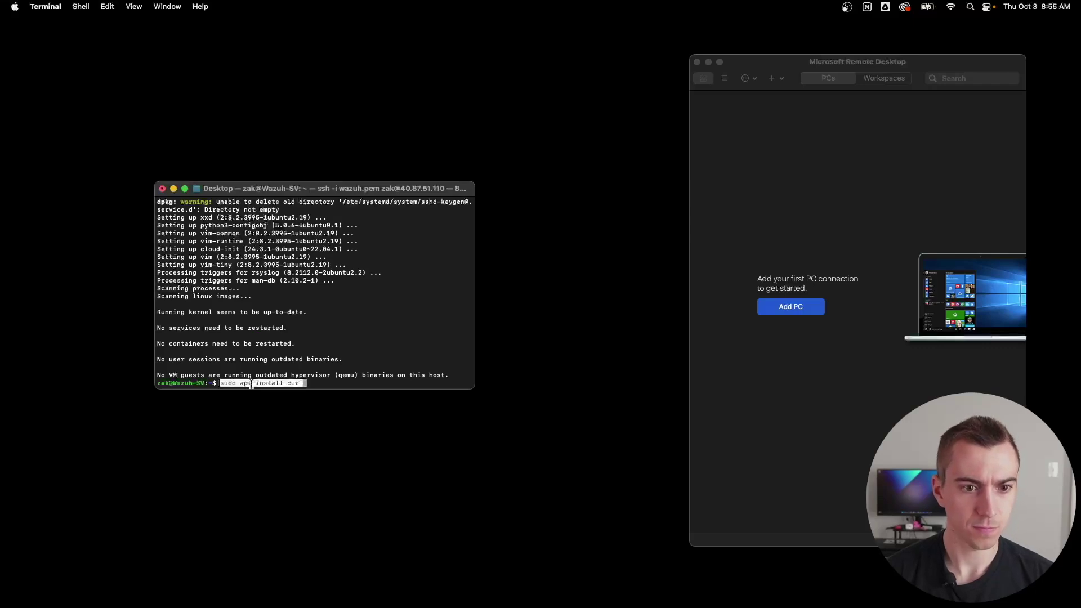
key("Return")
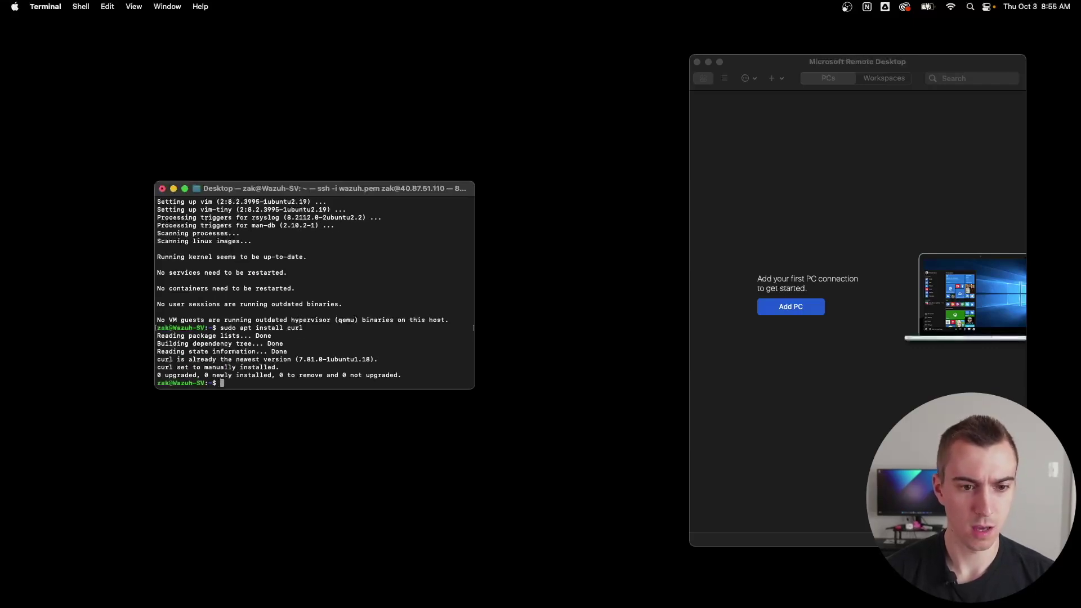
key("ctrl+Right")
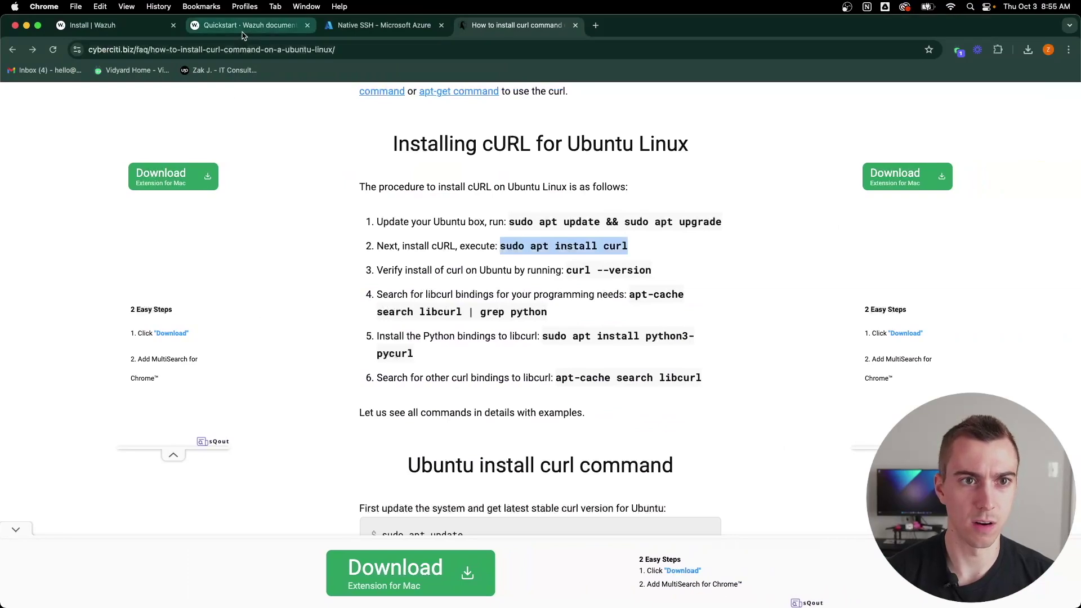
Step: Copy the Wazuh 4.9 install command from the Quickstart docs and run it on the server
left_click(244, 34)
scroll(402, 402, "down", 5)
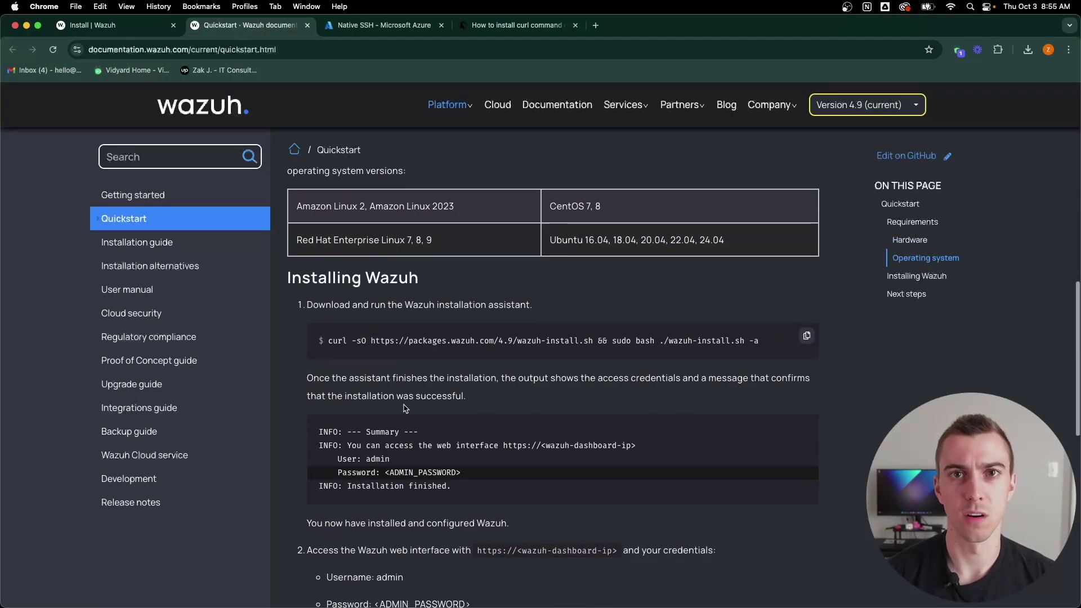
left_click(808, 340)
key("ctrl+Left")
key("super+v")
key("Return")
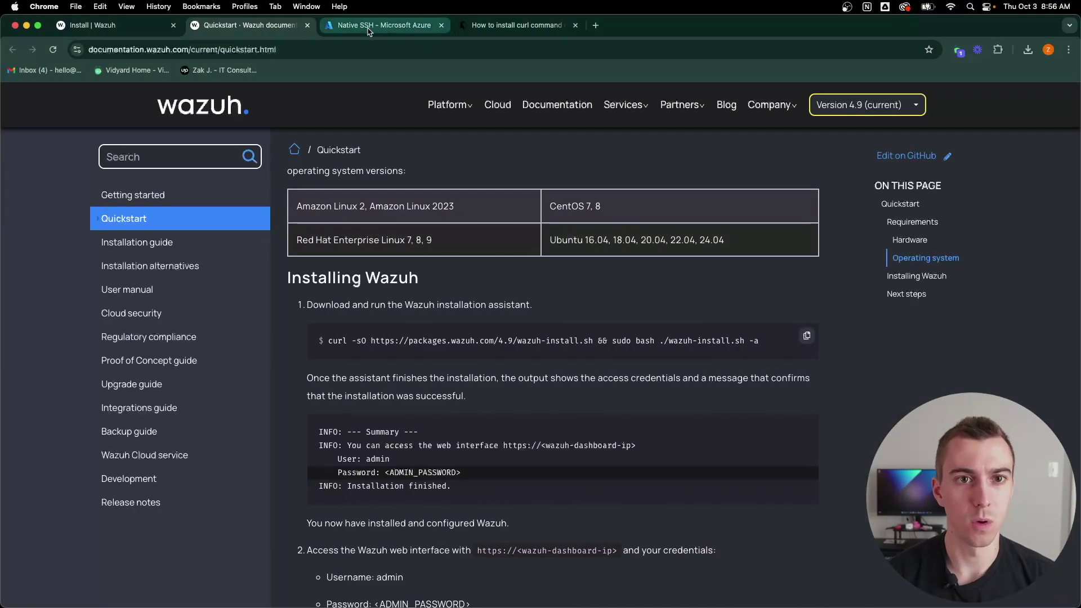
left_click(368, 28)
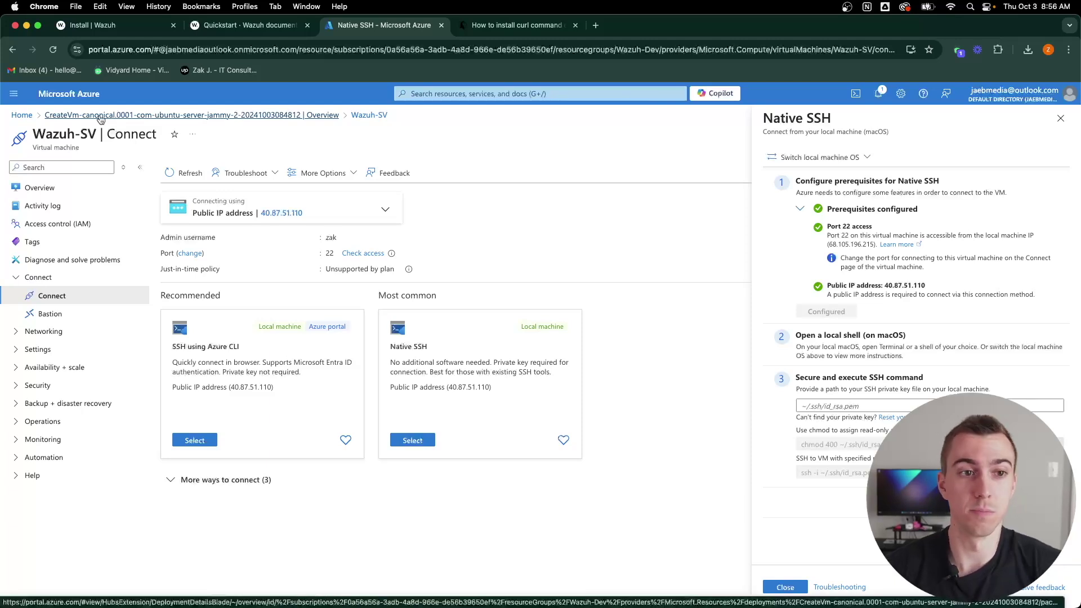
Step: Start a new virtual machine in resource group Wazuh-Dev named Wazuh-W10
left_click(22, 115)
left_click(270, 163)
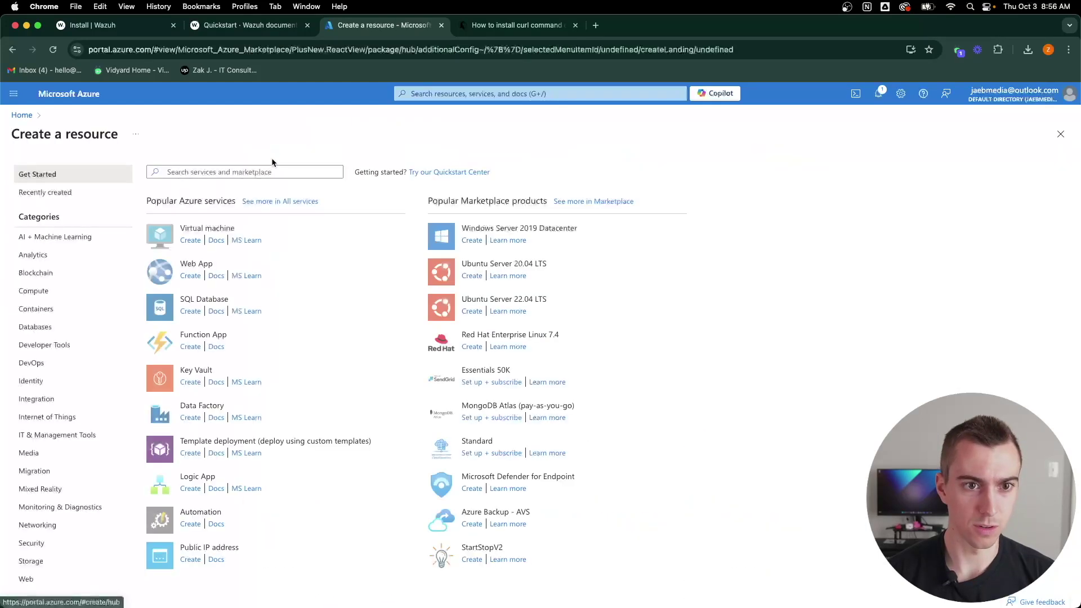
left_click(192, 240)
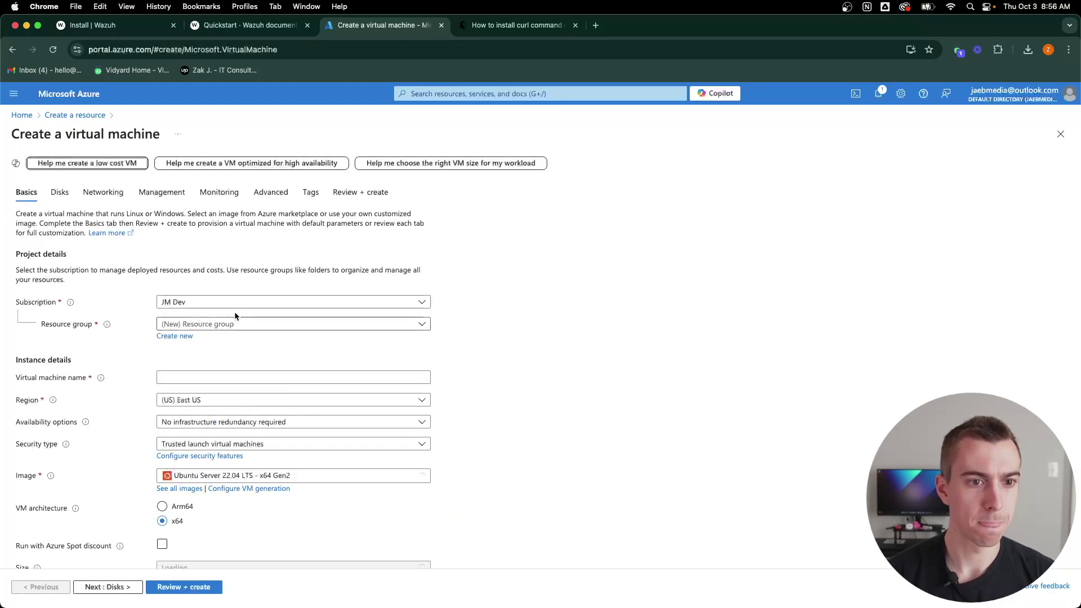
left_click(238, 324)
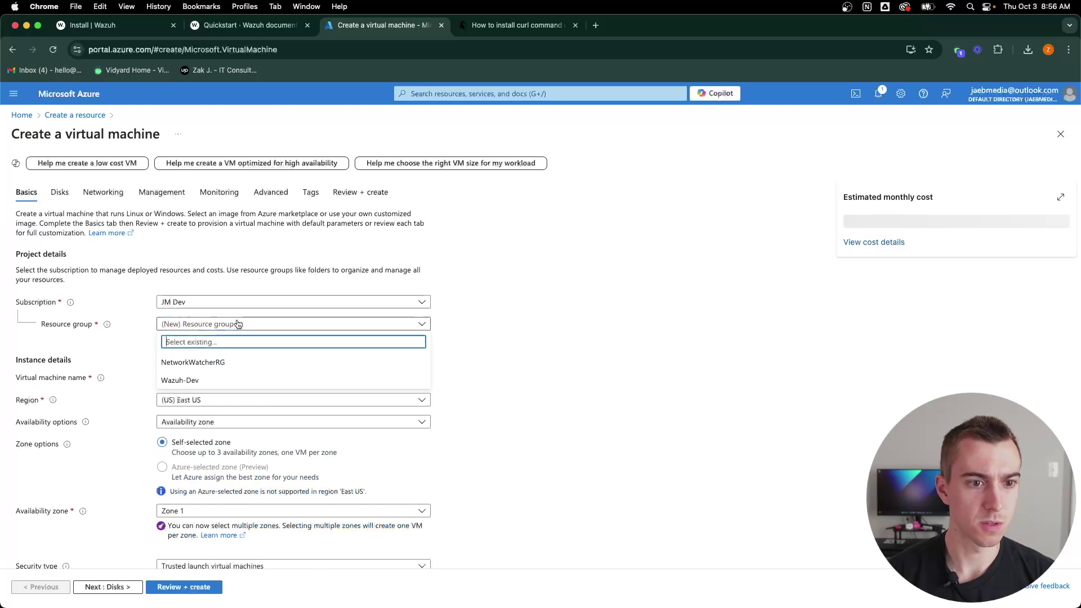
left_click(239, 381)
scroll(489, 347, "down", 3)
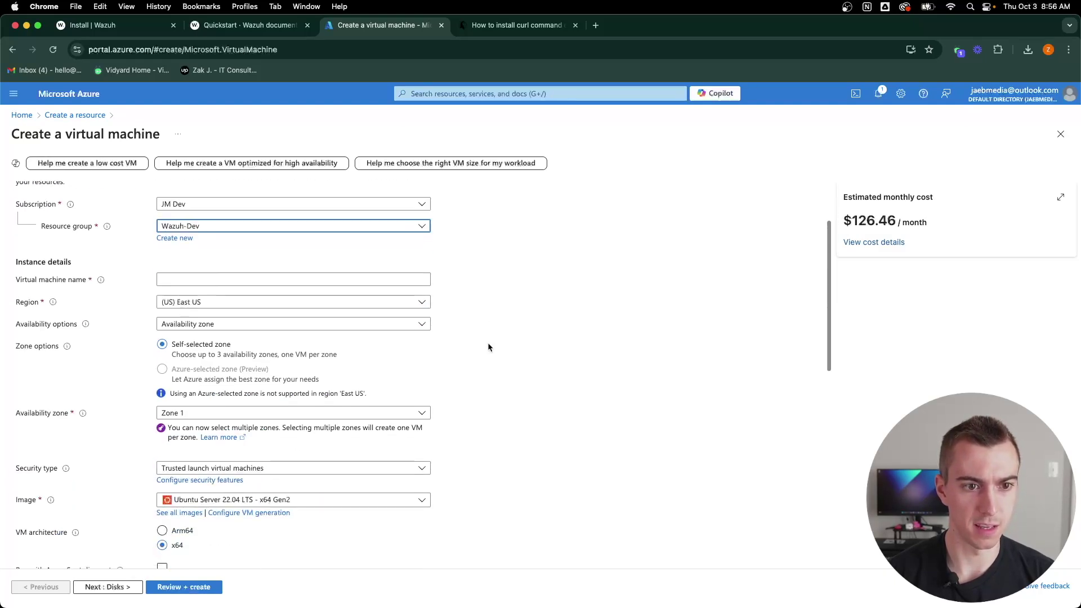
left_click(315, 280)
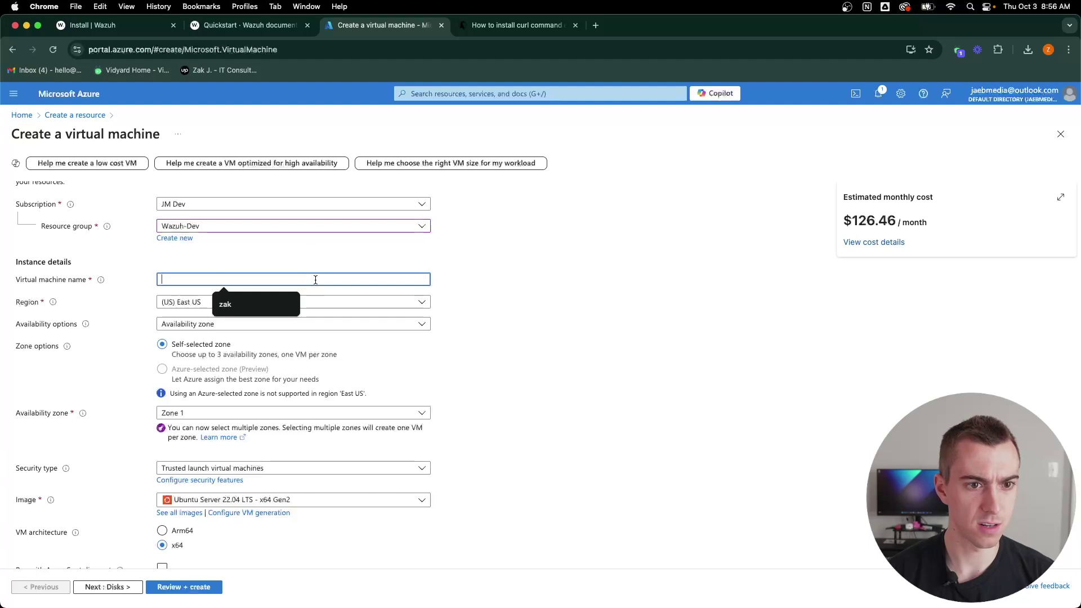
type("Waz")
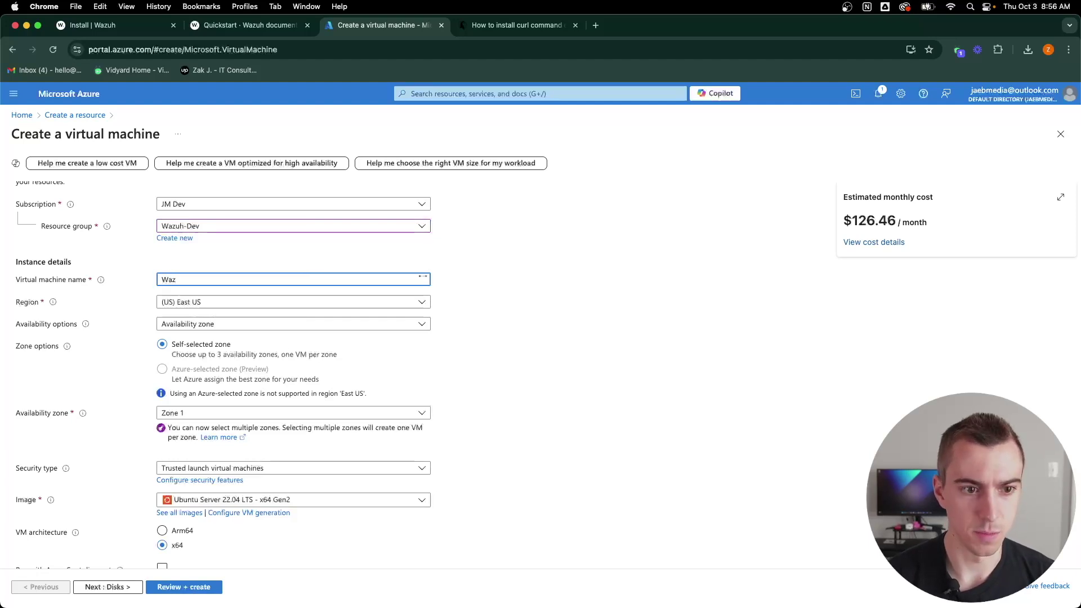
type("uh-W10")
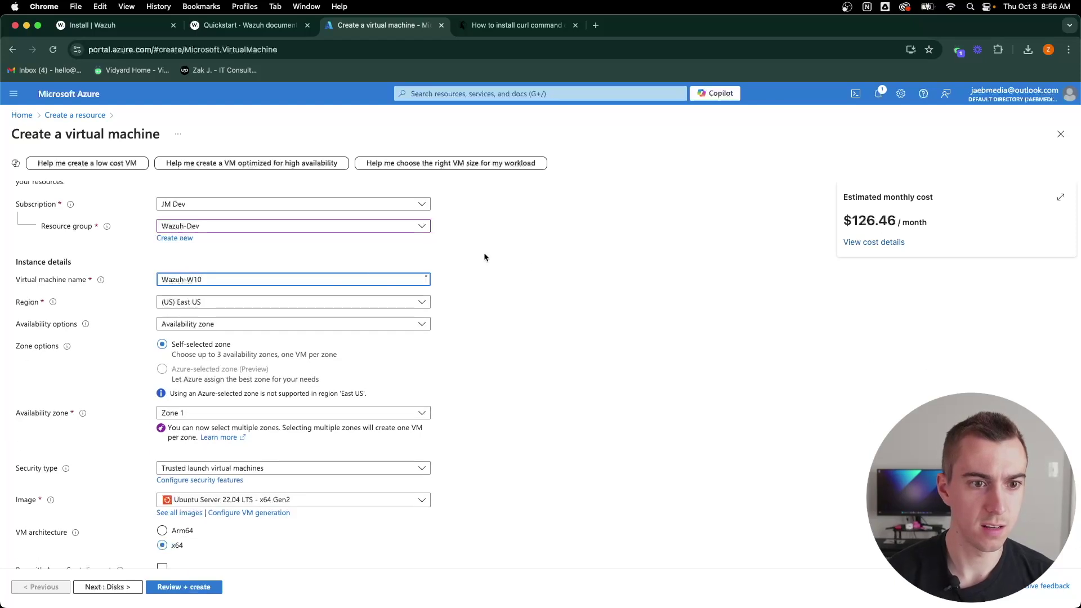
Step: Choose no redundancy, Standard security, the Windows 10 Pro 22H2 image and Standard_B2ms size
left_click(358, 324)
left_click(291, 340)
left_click(279, 346)
left_click(270, 345)
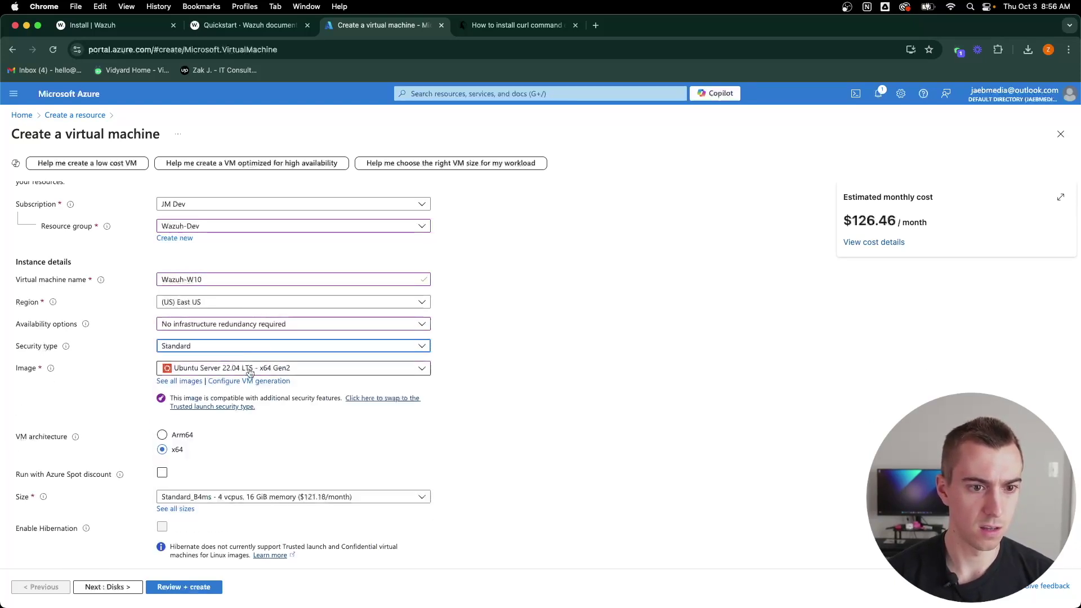
left_click(250, 372)
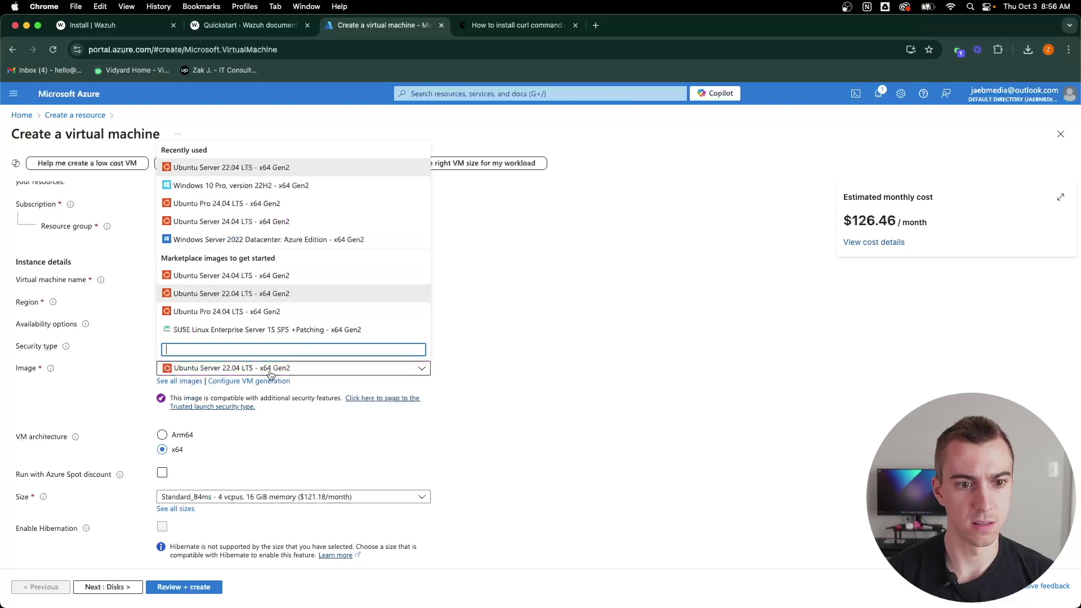
left_click(238, 187)
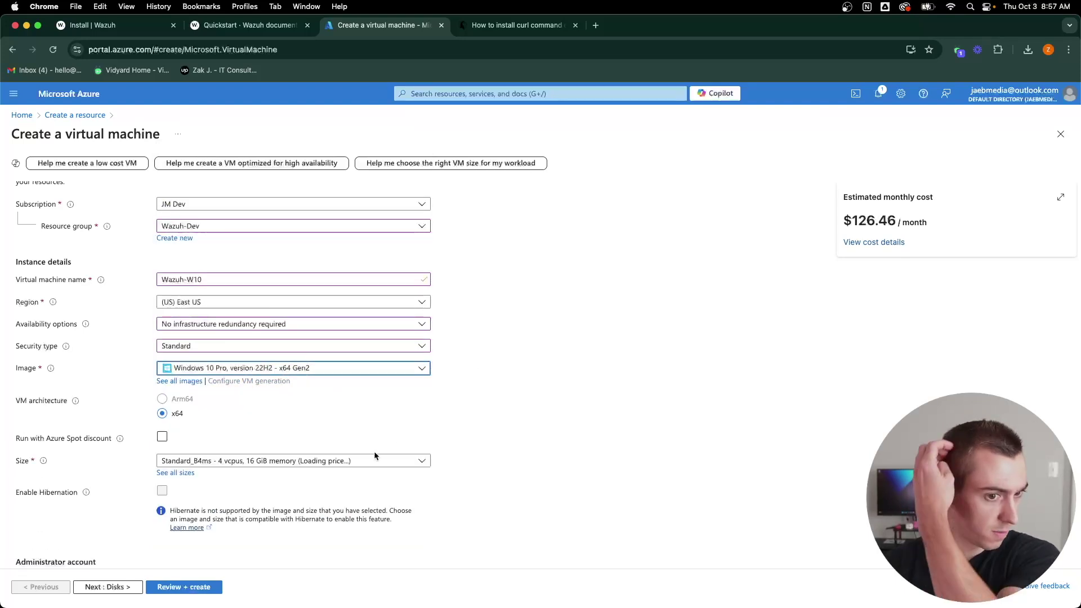
left_click(278, 522)
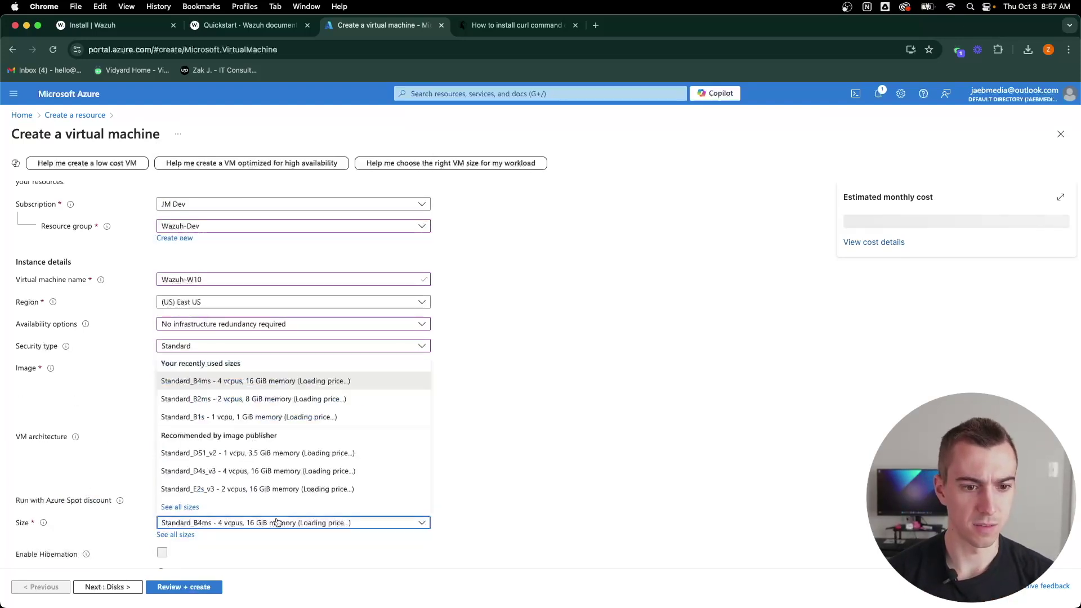
left_click(253, 399)
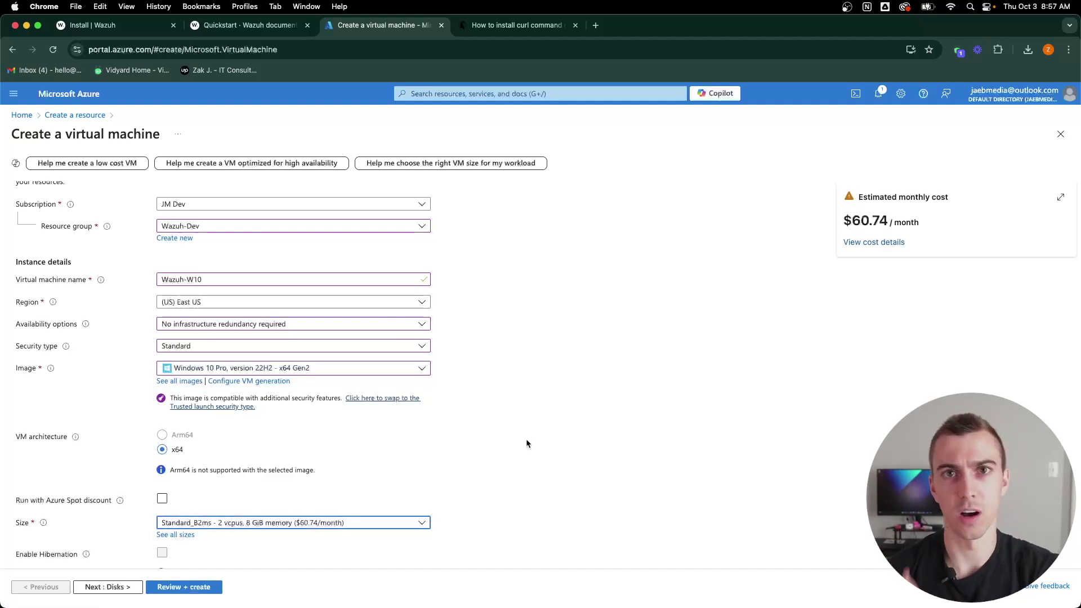
Step: Enter the administrator username and password and confirm owning an eligible Windows license
scroll(526, 438, "down", 5)
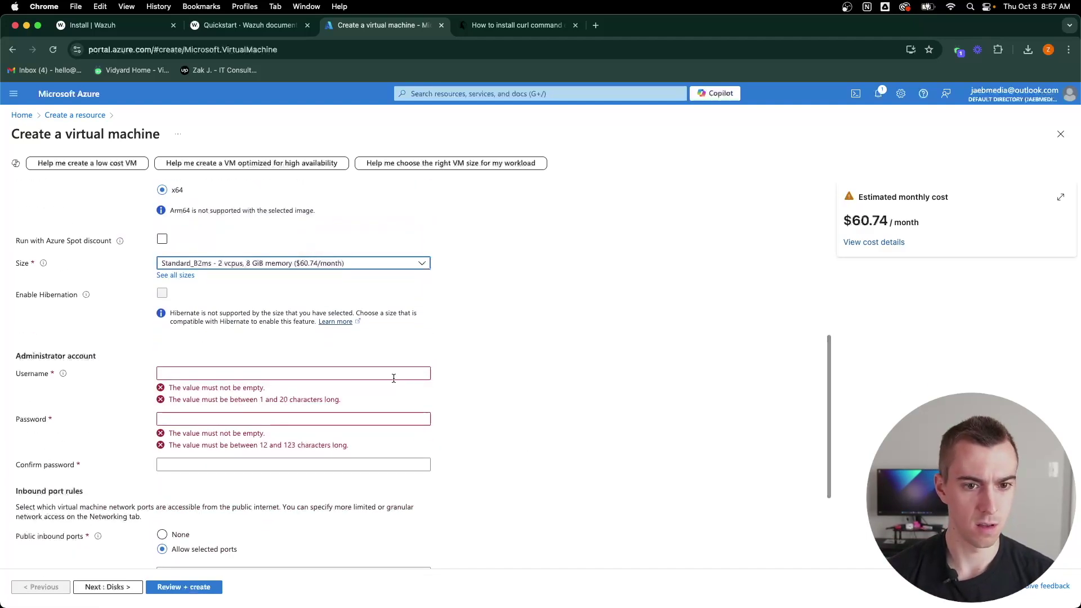
left_click(392, 375)
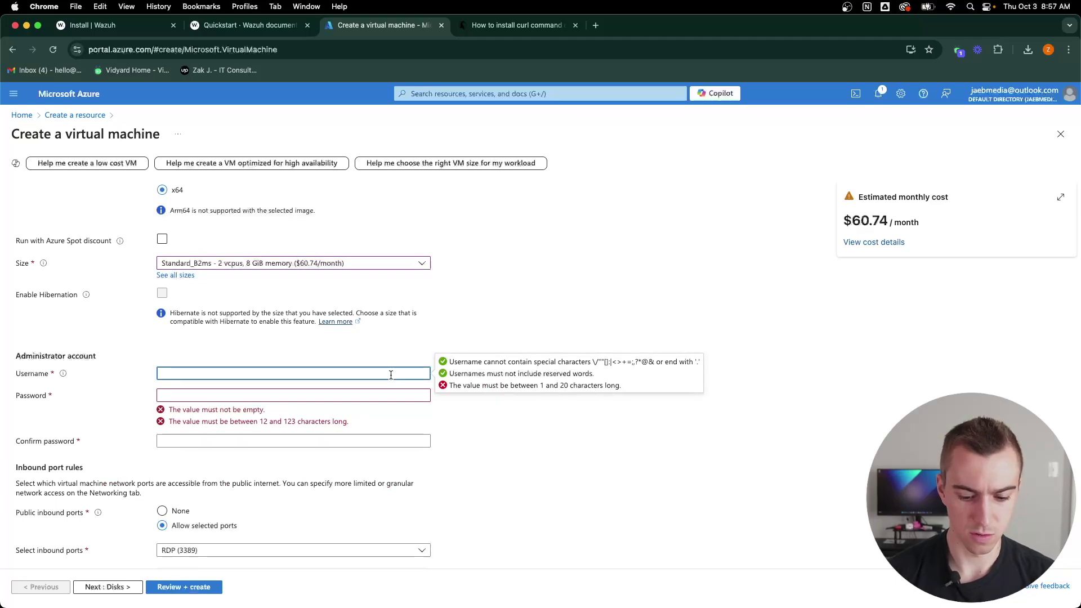
left_click(355, 394)
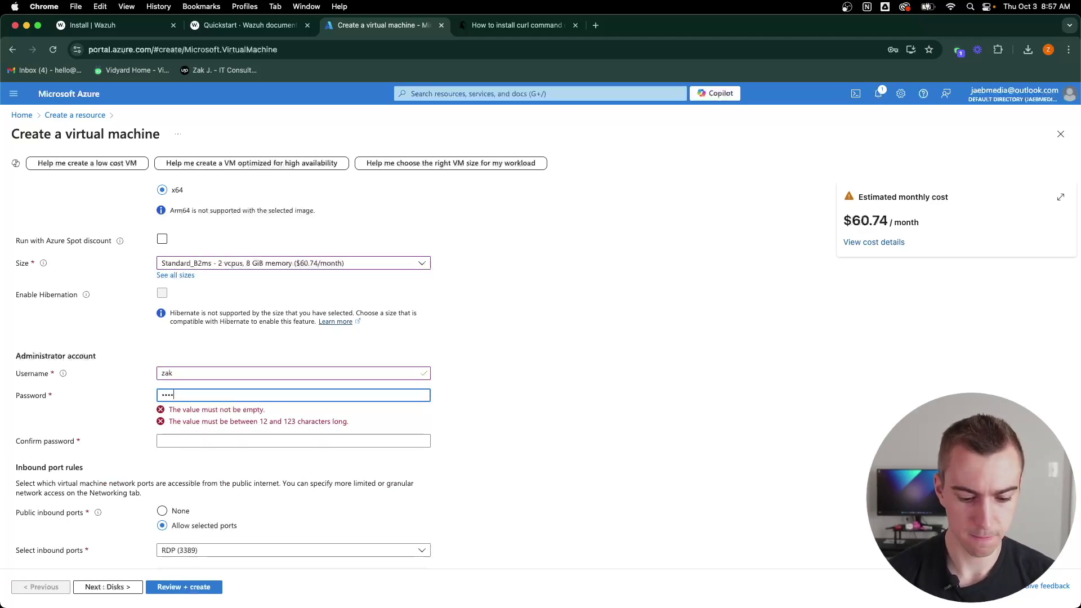
type("•••••••••")
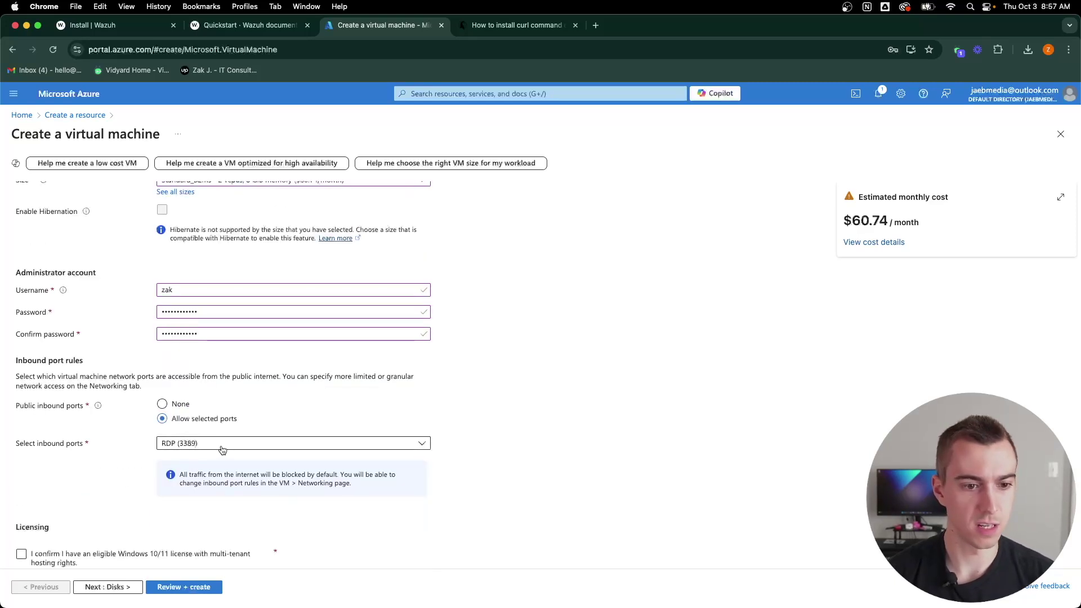
scroll(479, 415, "down", 2)
left_click(22, 523)
Step: Set the OS disk type to Standard SSD
left_click(115, 587)
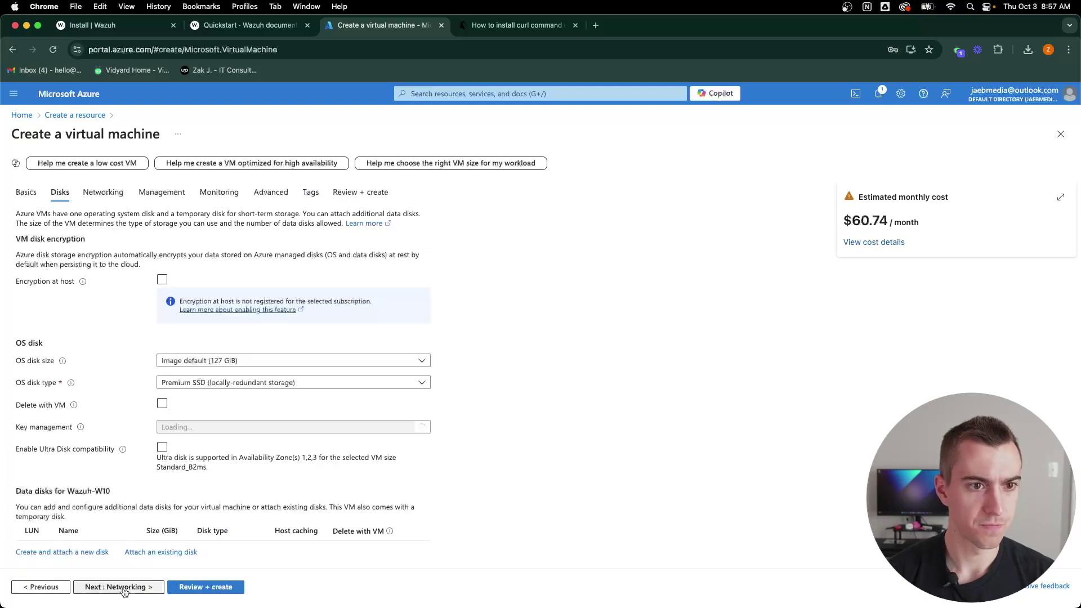
left_click(242, 441)
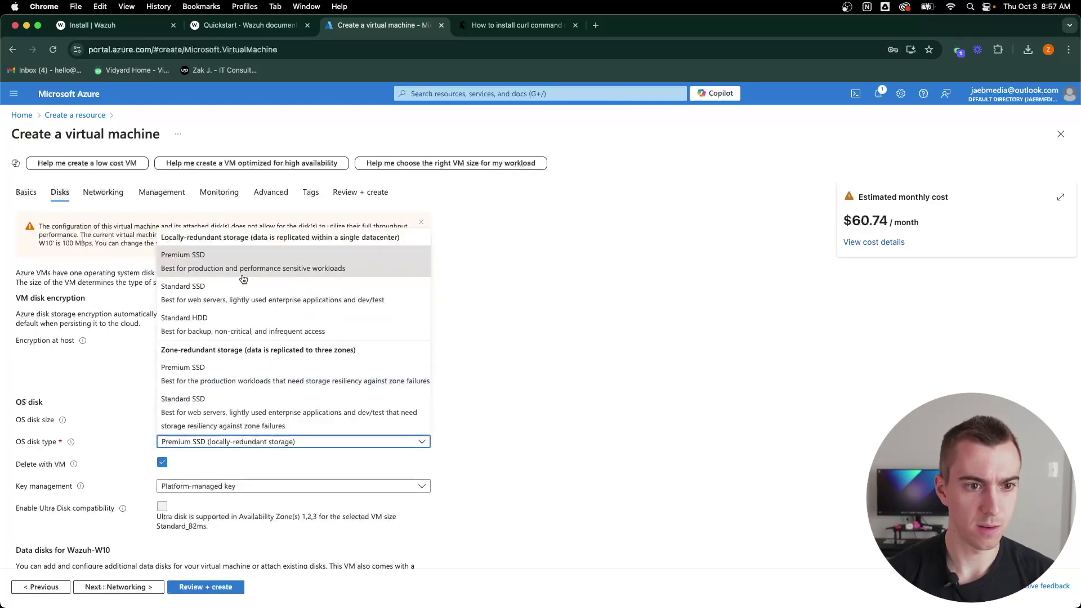
left_click(228, 289)
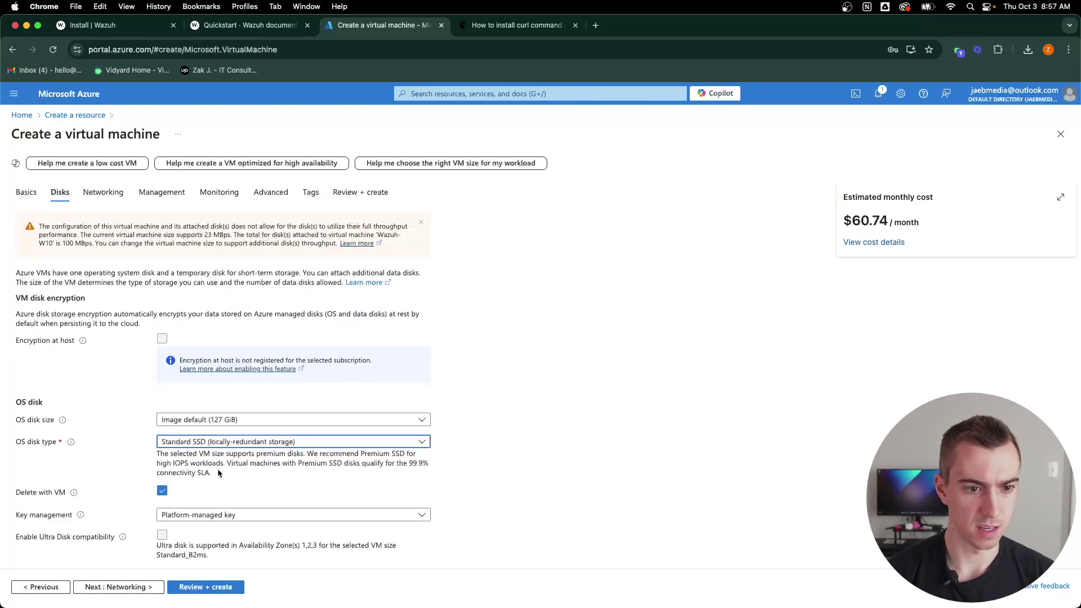
scroll(218, 472, "down", 4)
scroll(217, 472, "up", 4)
Step: Attach the VM to the existing Wazuh-SV-vnet virtual network
left_click(103, 192)
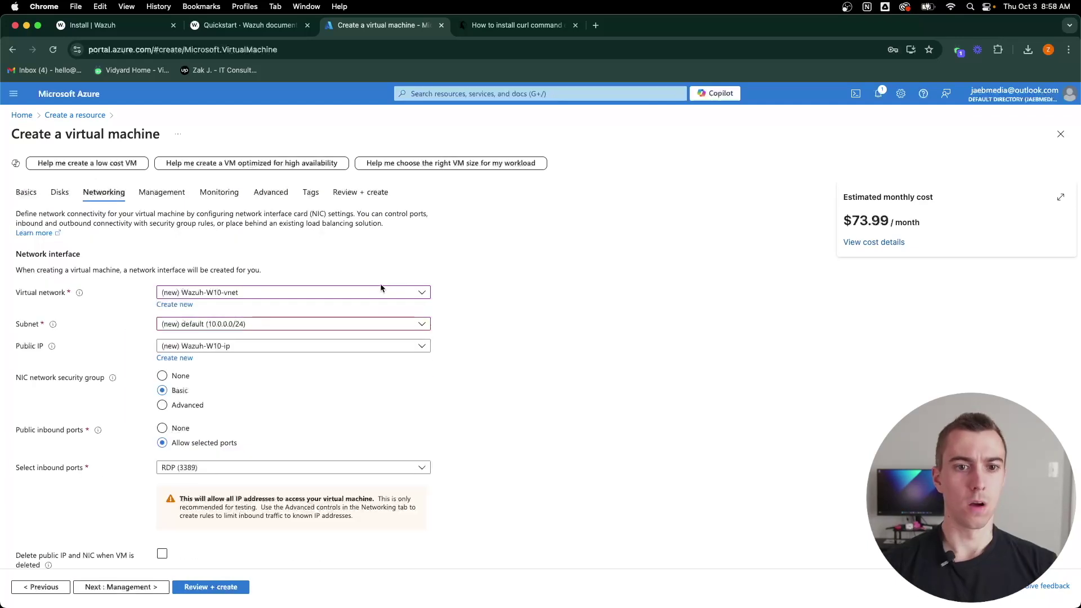
left_click(380, 293)
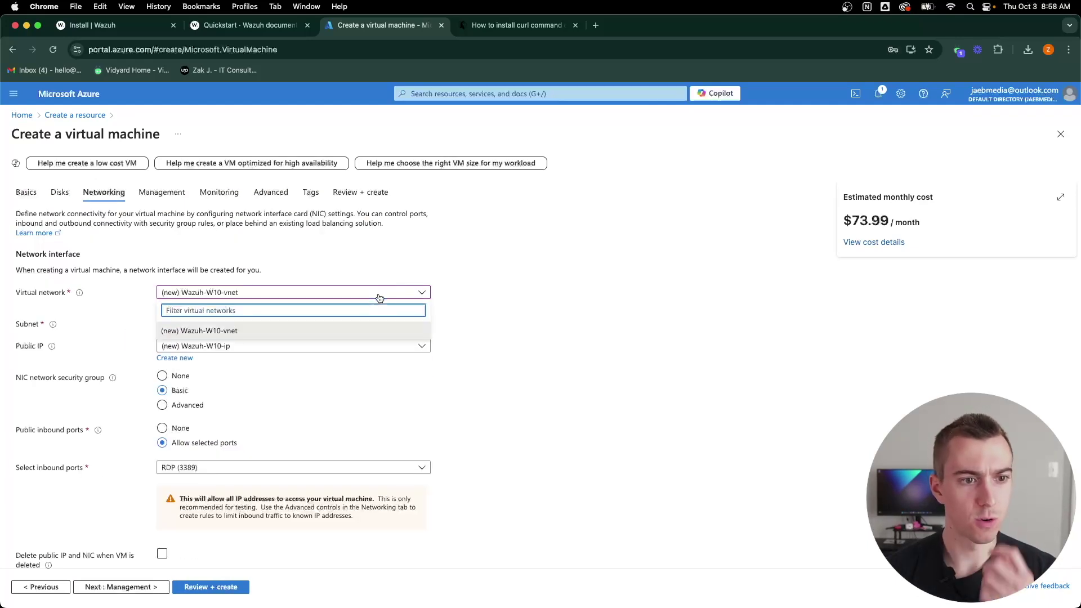
left_click(379, 291)
left_click(379, 291)
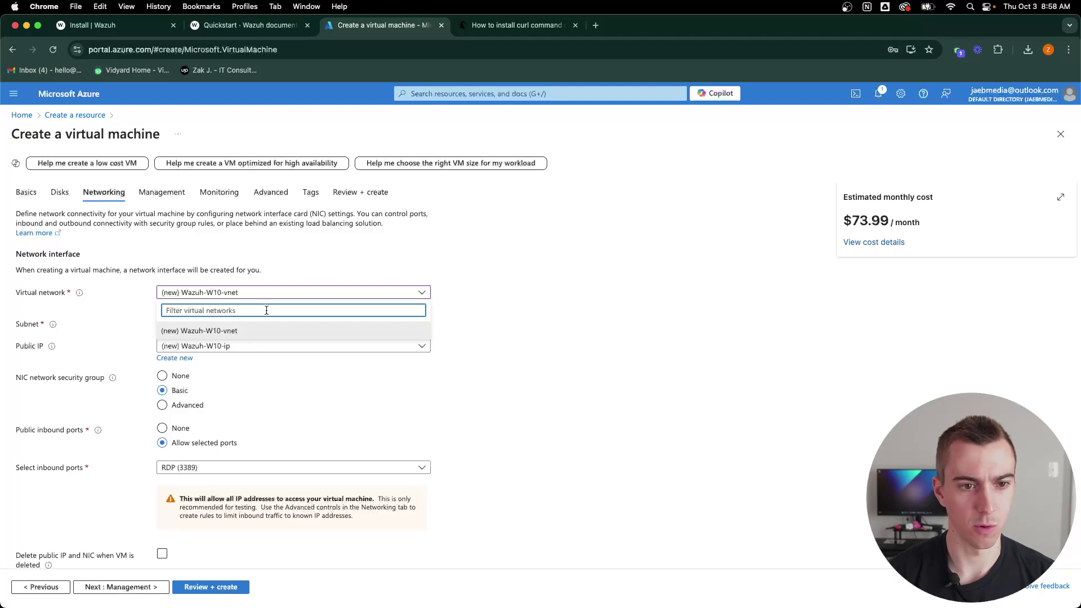
left_click(463, 285)
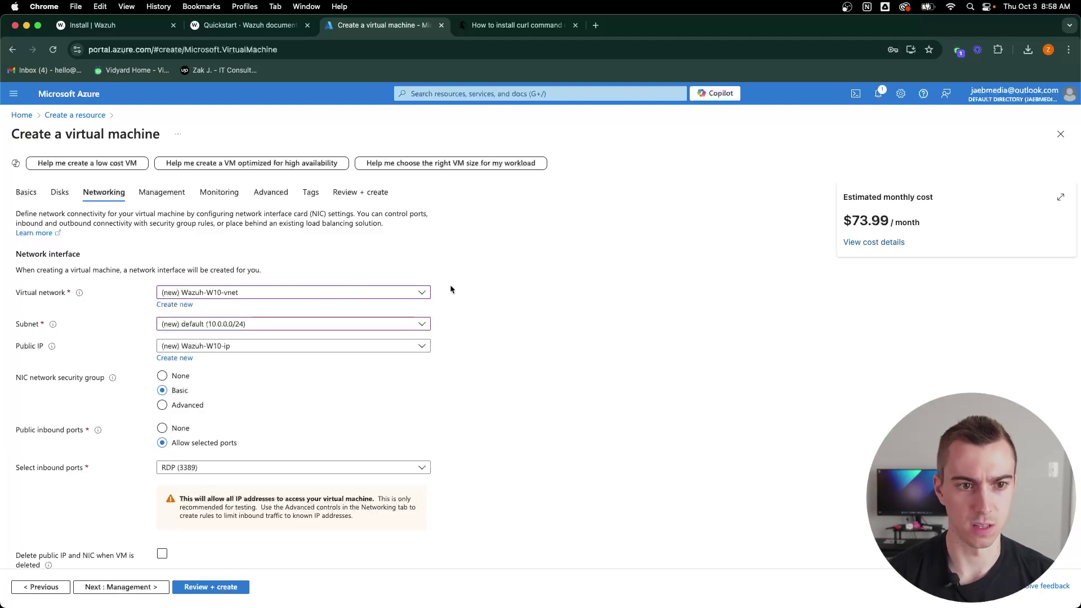
left_click(295, 293)
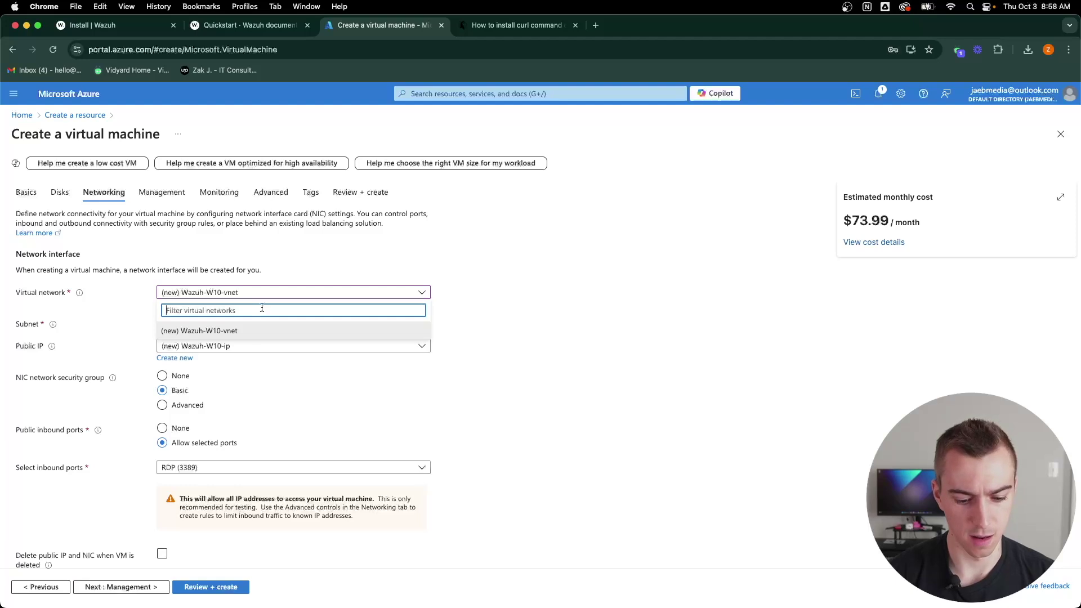
left_click(454, 295)
left_click(421, 295)
left_click(452, 287)
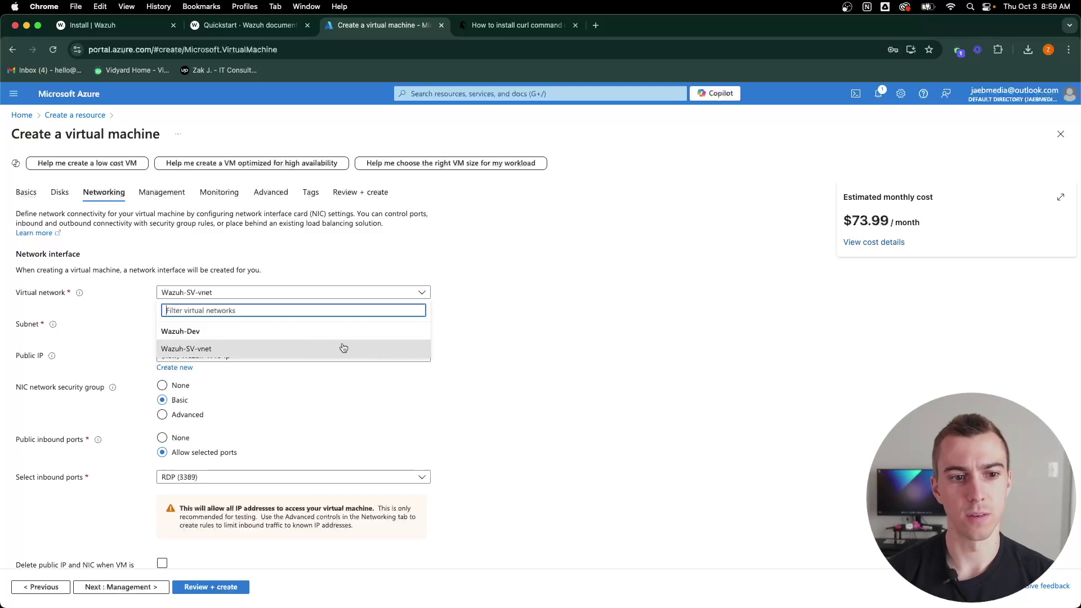
left_click(203, 349)
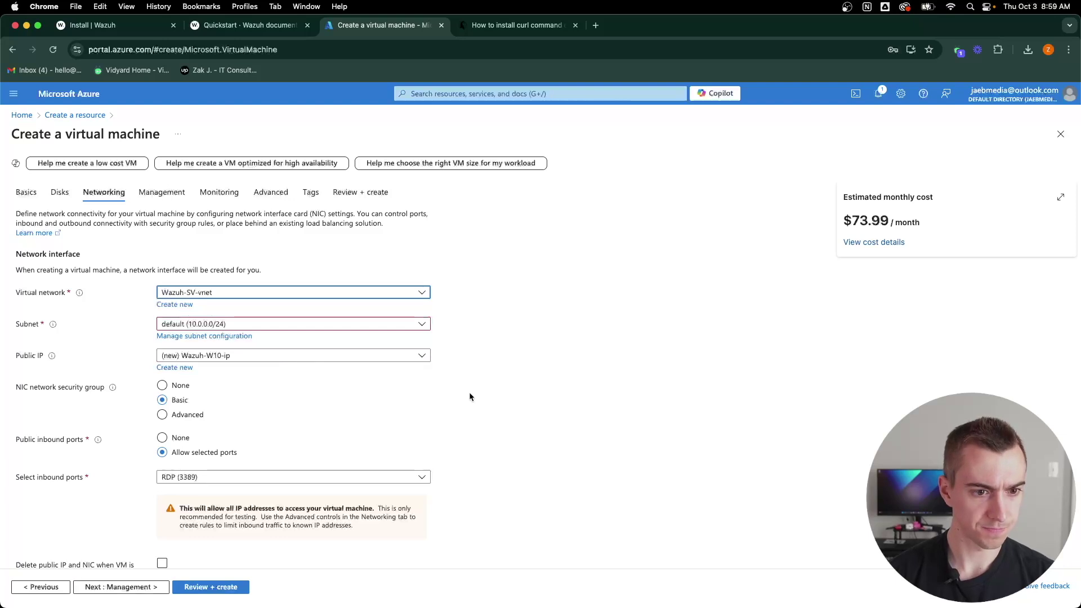
scroll(469, 396, "down", 5)
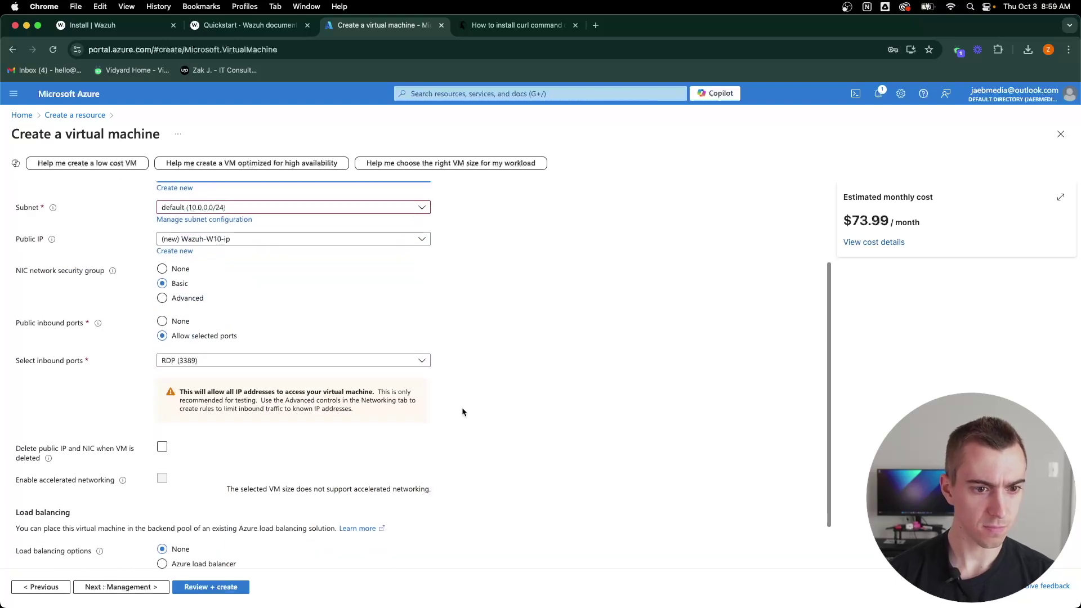
Step: Move through Management settings and request Review + create validation
left_click(113, 588)
scroll(401, 441, "down", 3)
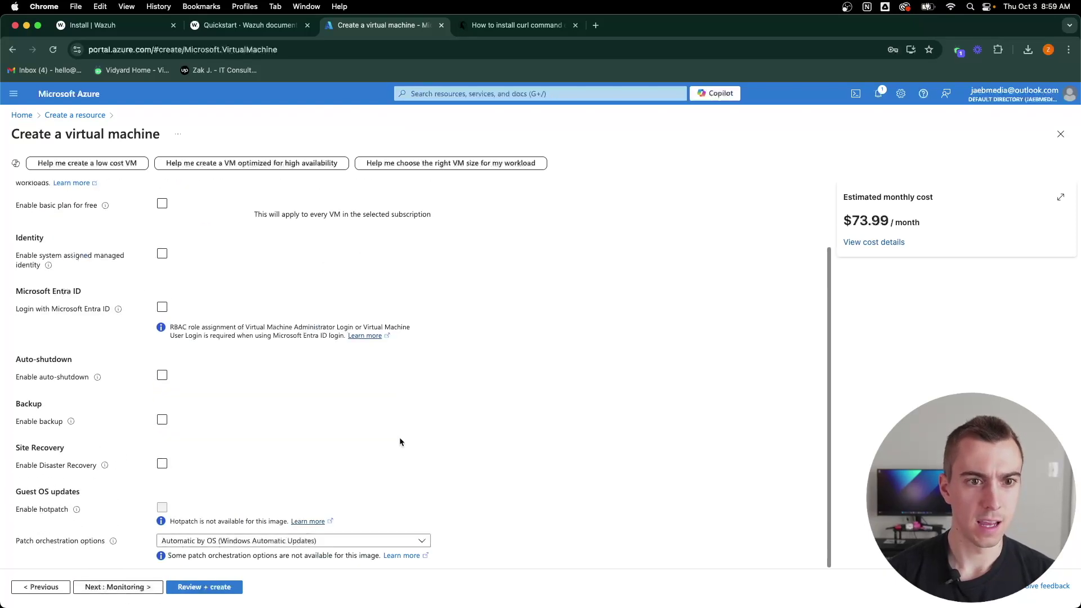
left_click(206, 587)
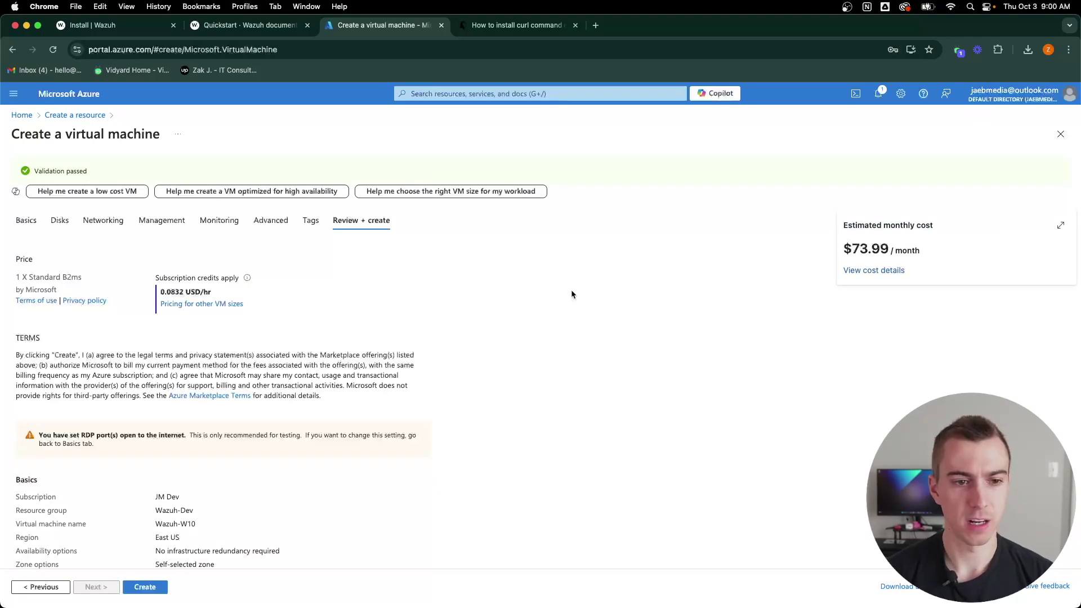
Step: Create the validated Wazuh-W10 VM and switch to the Terminal and Remote Desktop space
scroll(368, 353, "down", 10)
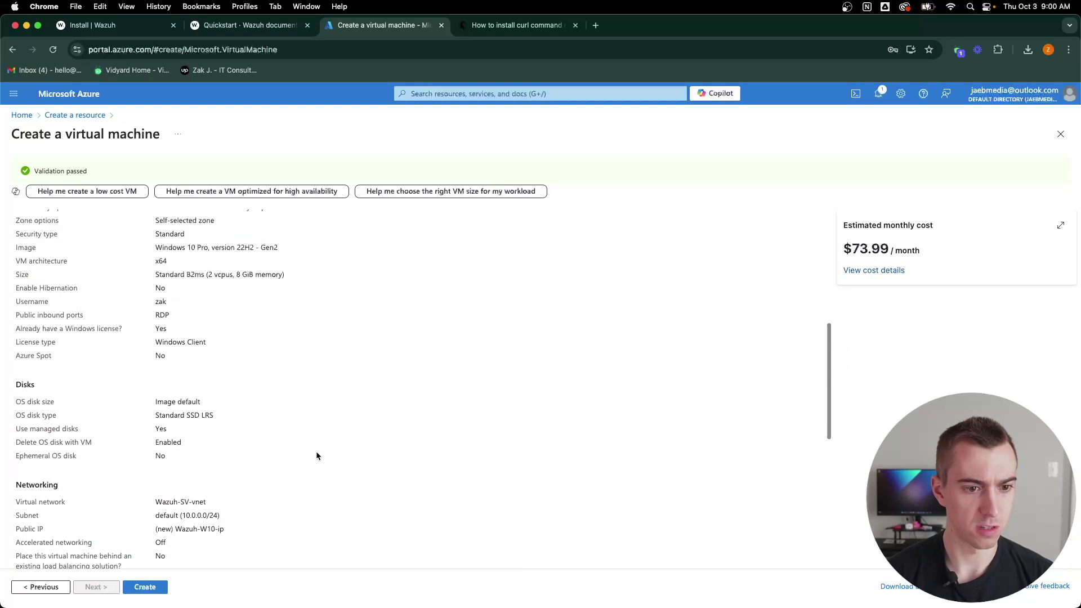
scroll(317, 456, "up", 10)
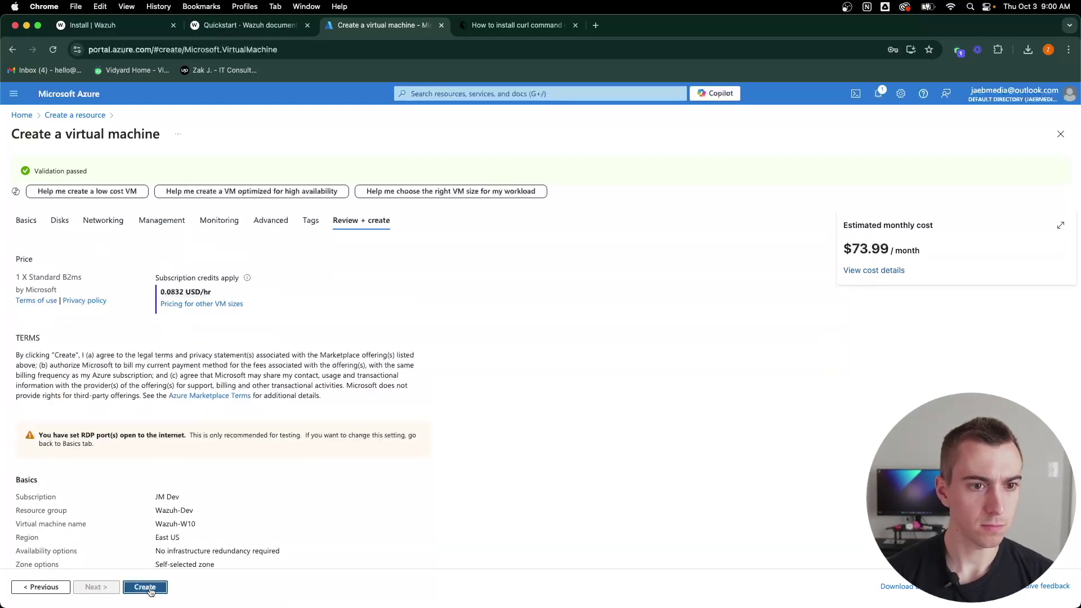
left_click(148, 588)
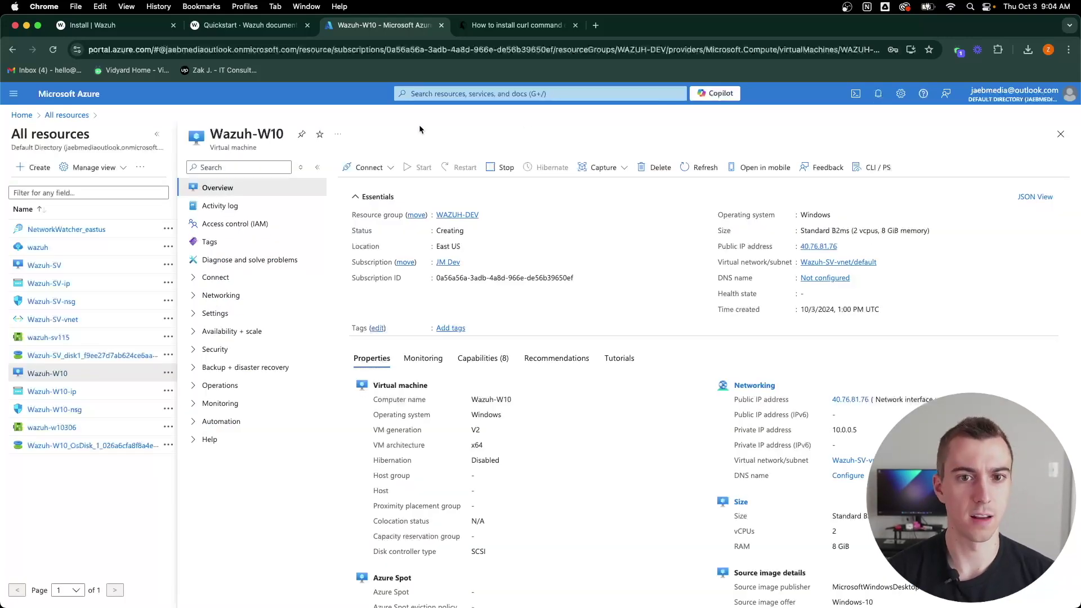
key("ctrl+Left")
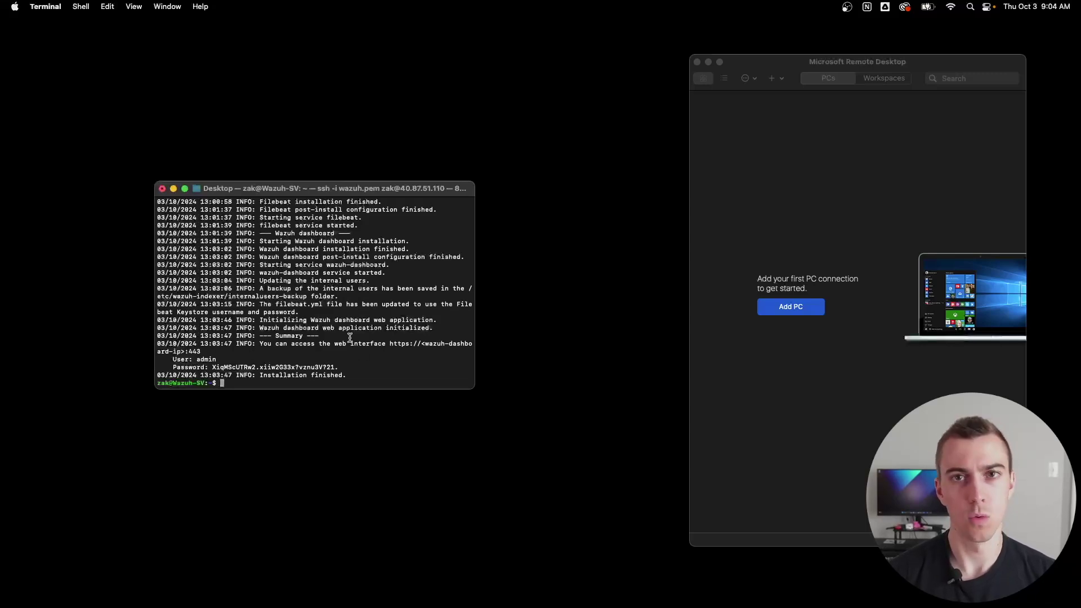
Step: Check Wazuh-W10's Native RDP connect details, port 3389 and public IP 40.76.81.76
key("ctrl+Right")
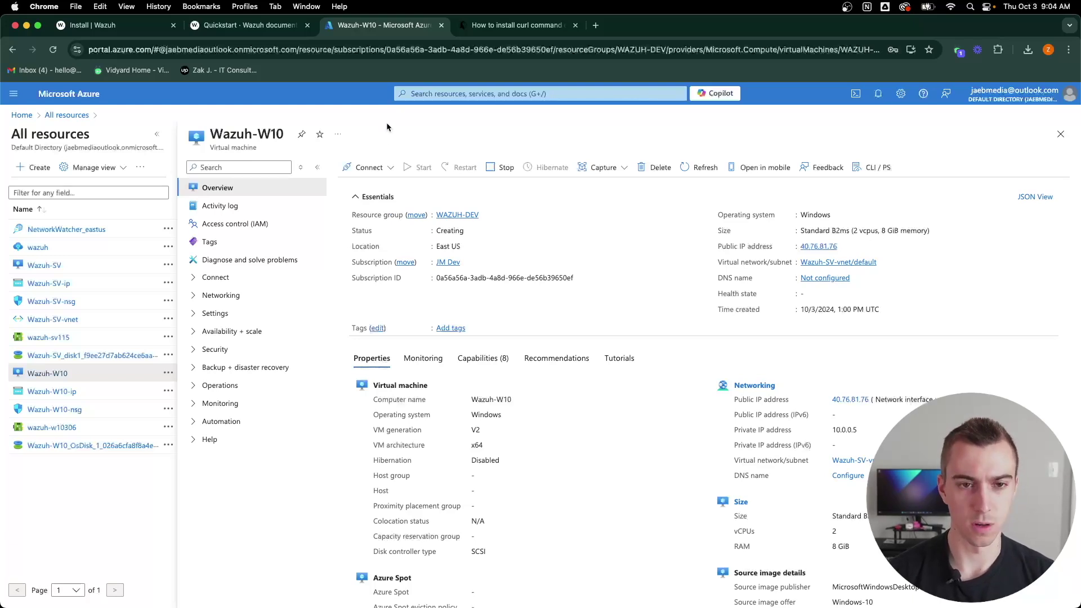
left_click(367, 168)
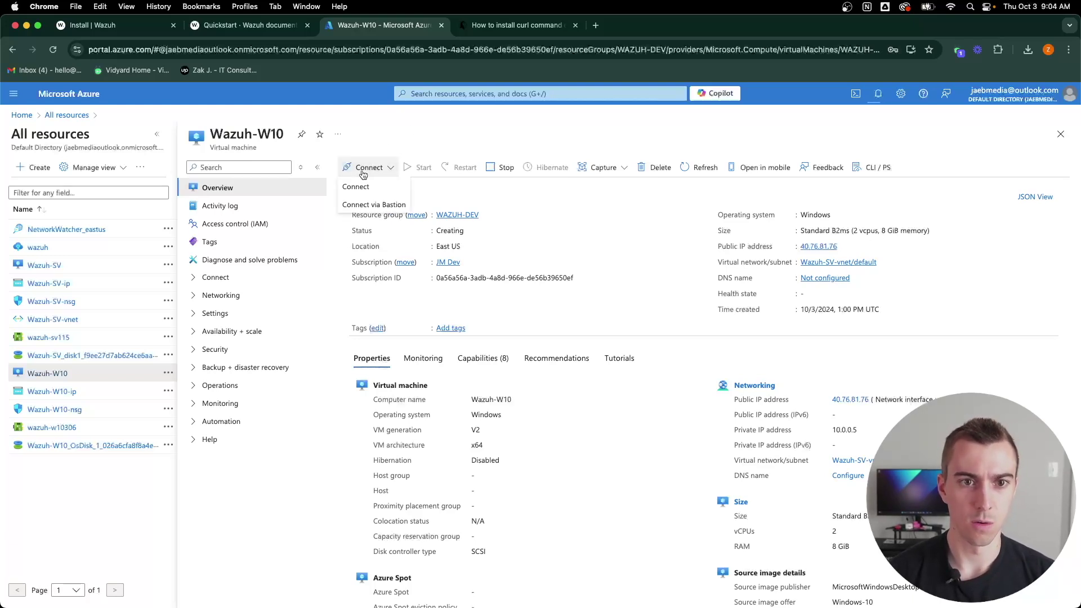
left_click(359, 186)
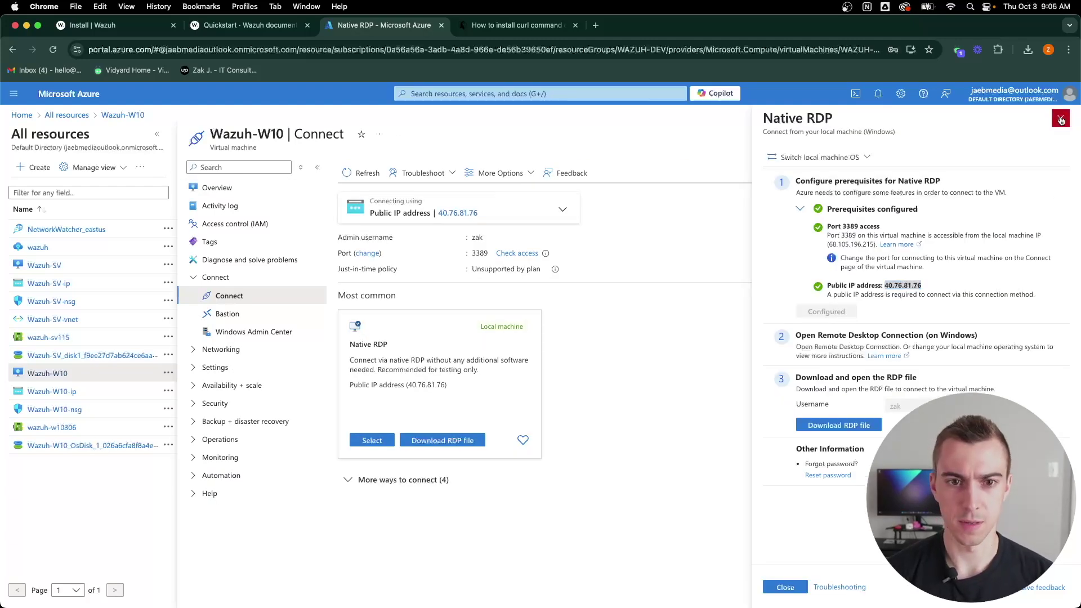
left_click(1060, 119)
key("ctrl+Left")
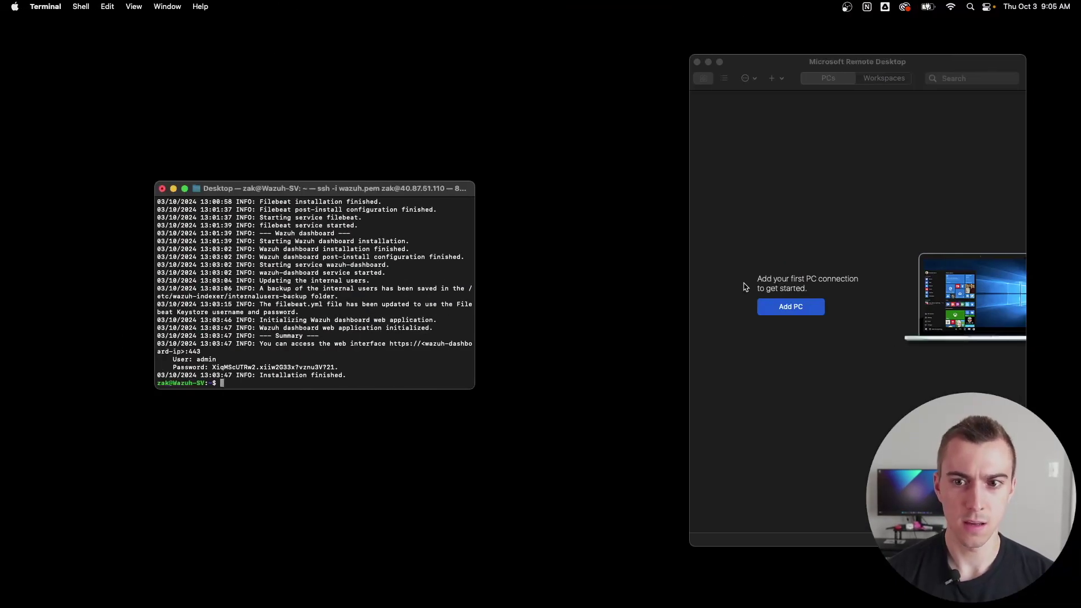
Step: Add a Remote Desktop PC entry for 40.76.81.76
left_click(791, 309)
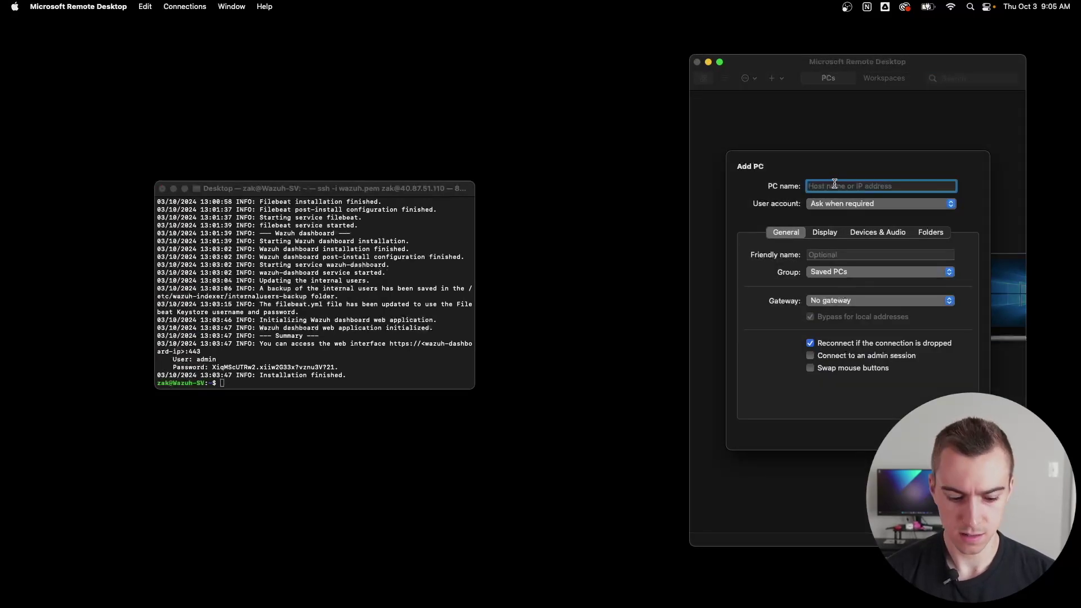
type("40.76.81.76")
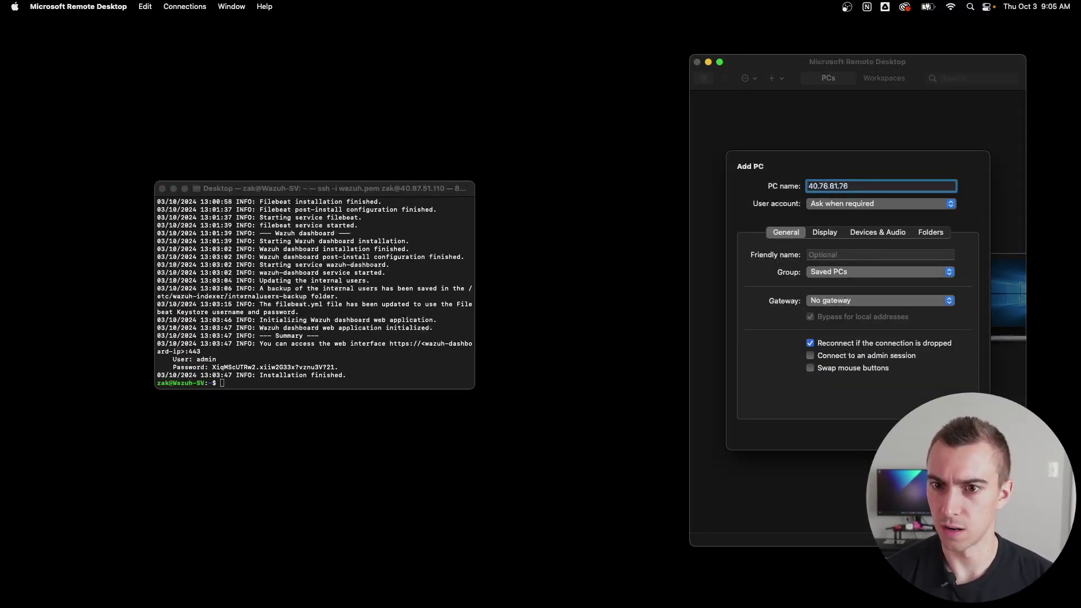
key("Return")
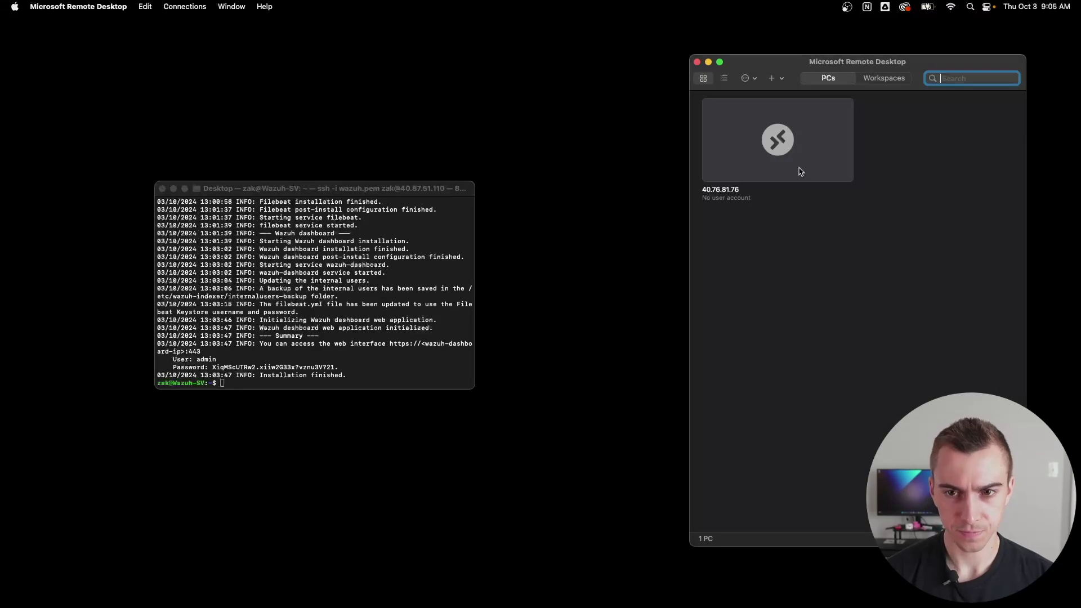
Step: Connect to 40.76.81.76 with the admin username and password, accepting the certificate warning
double_click(781, 142)
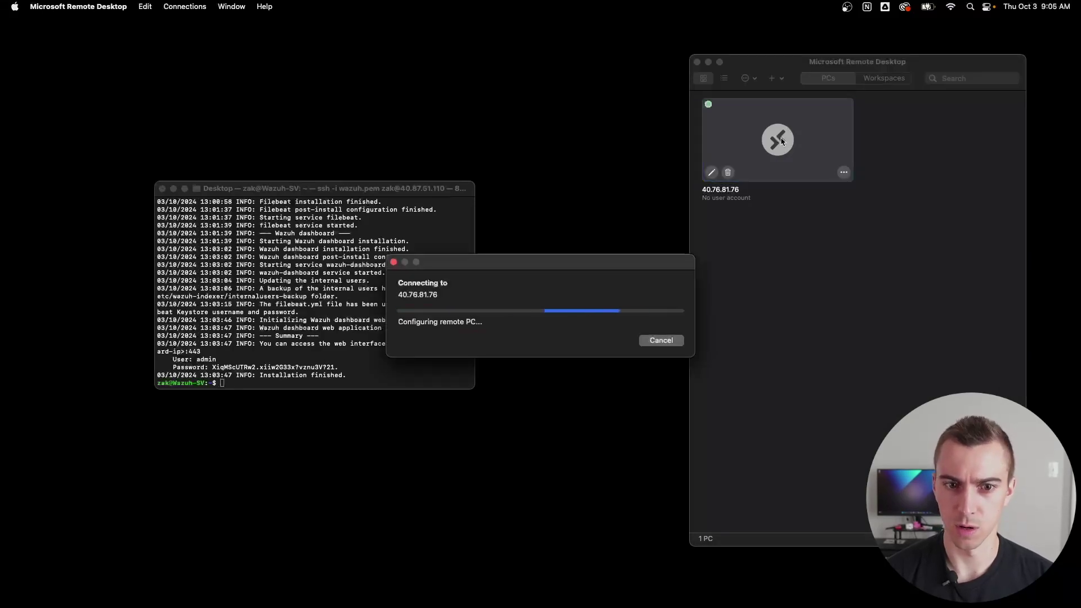
type("zak")
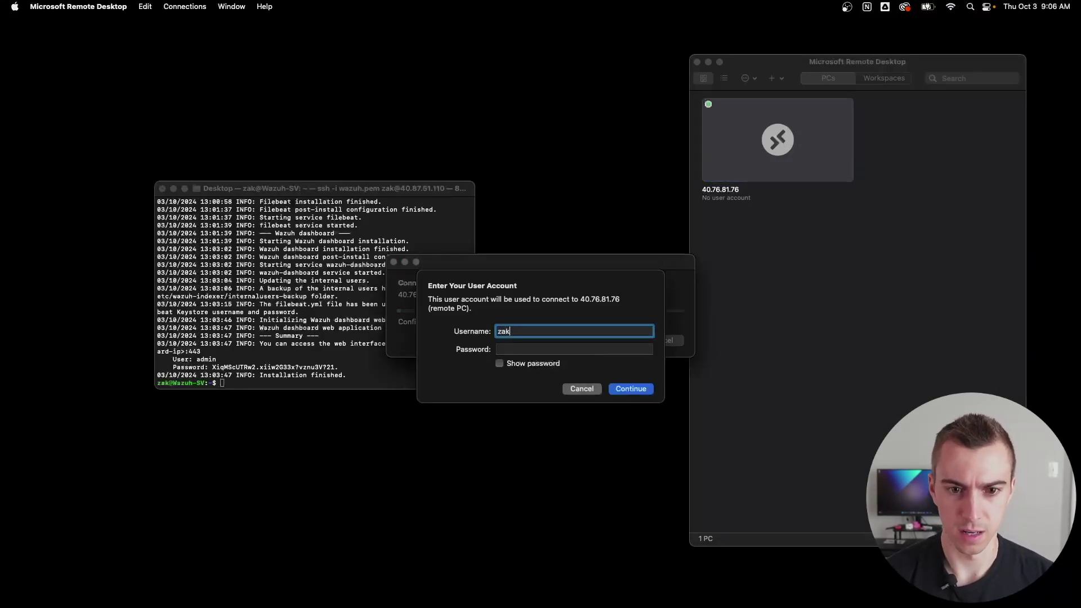
key("Tab")
type("••")
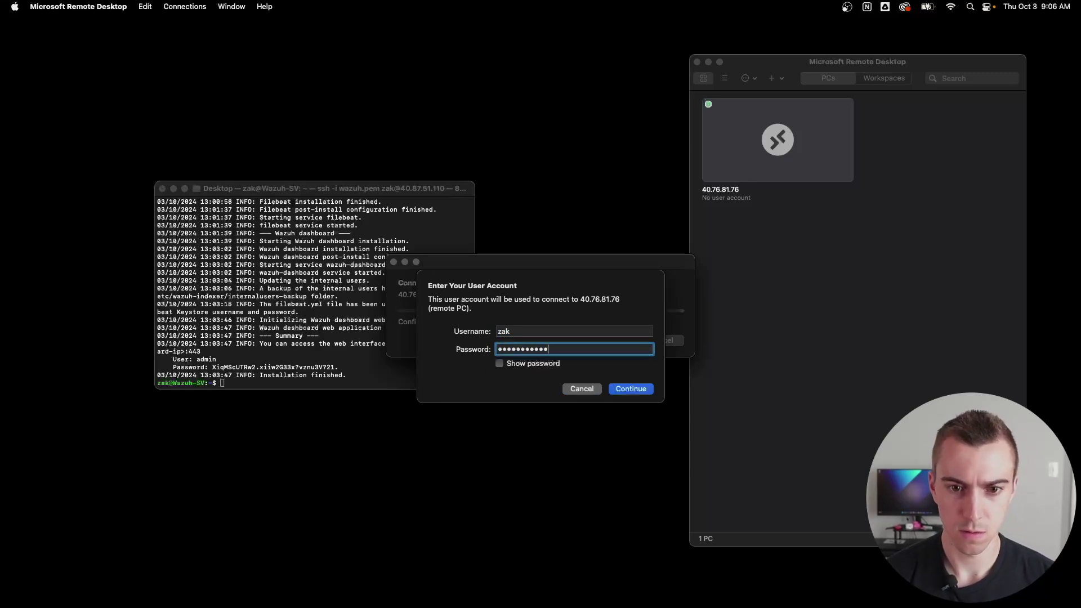
key("Return")
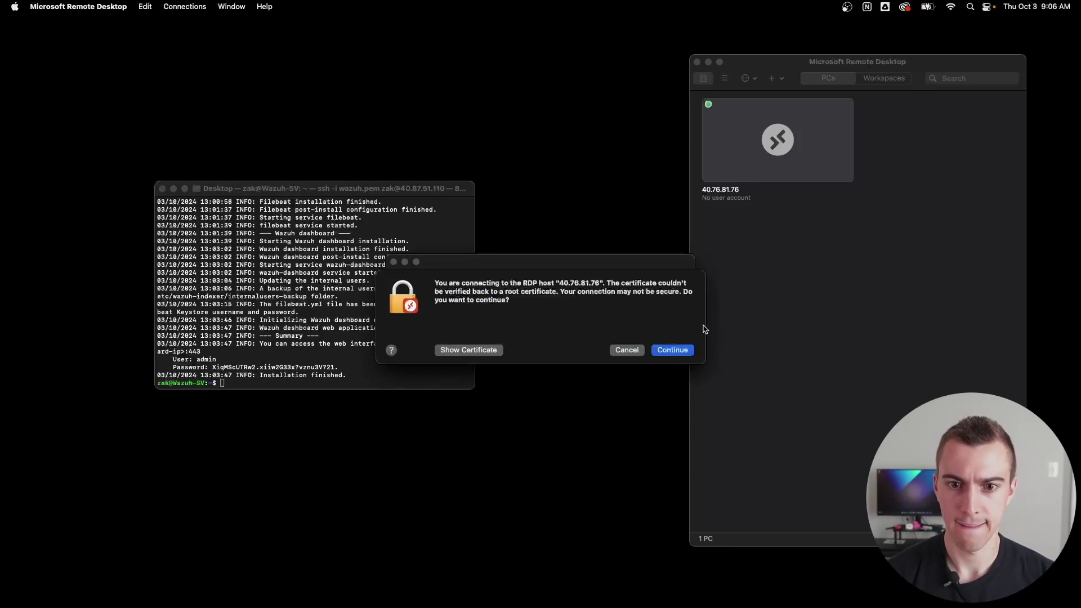
left_click(678, 351)
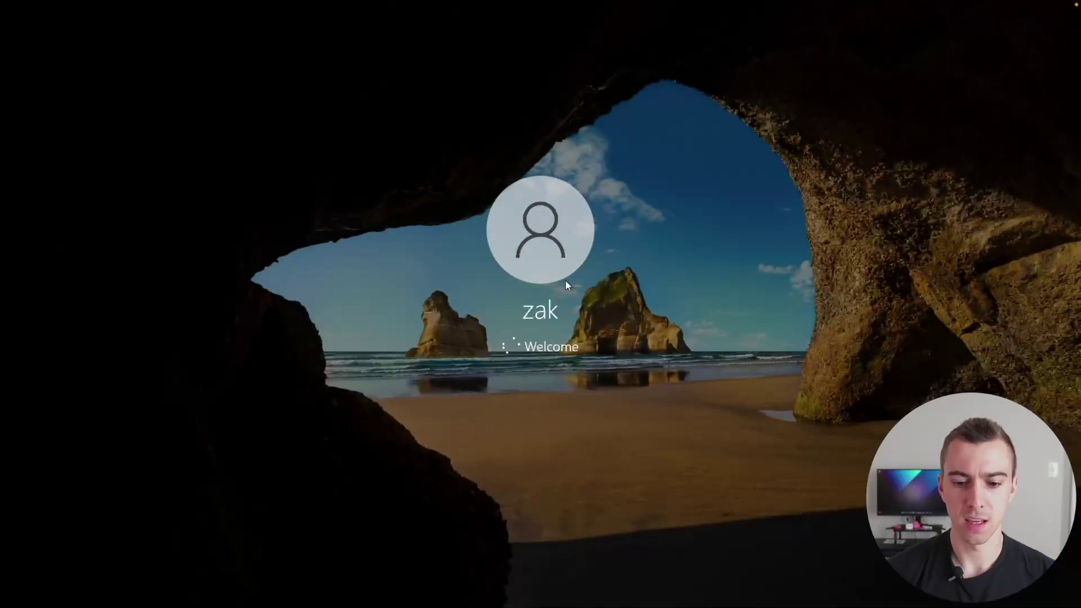
Step: Copy Wazuh-SV's public IP 40.87.51.110 from Azure and paste it into Edge on the VM
key("ctrl+Right")
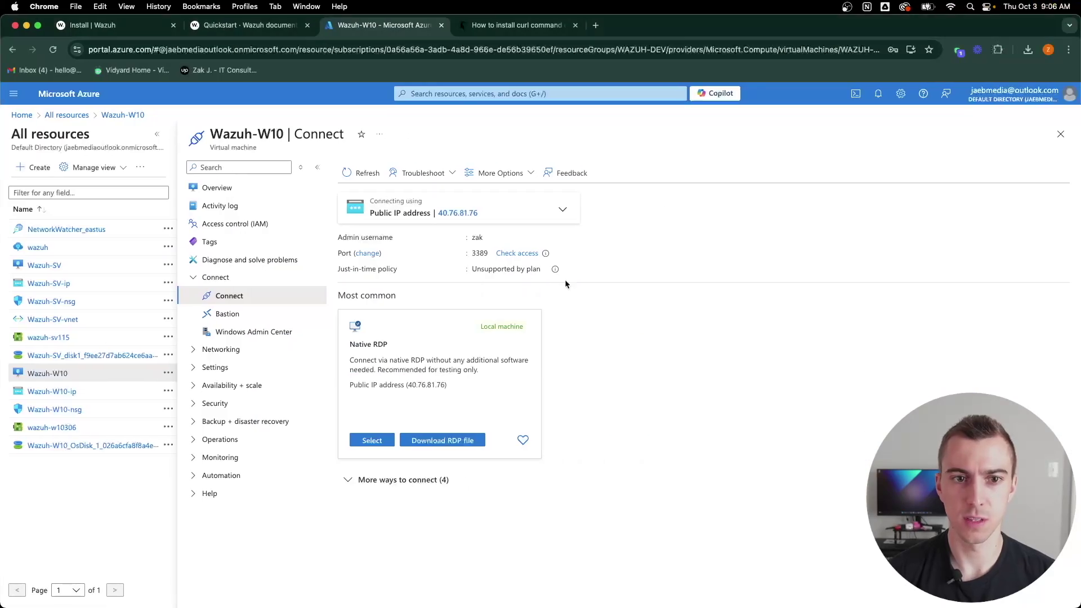
left_click(45, 266)
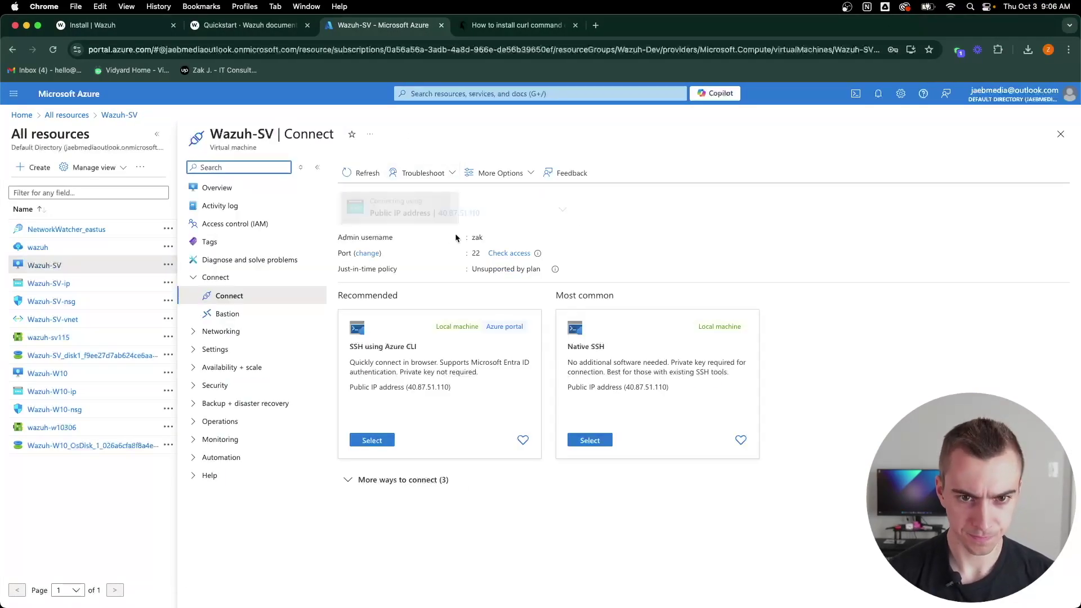
left_click(489, 215)
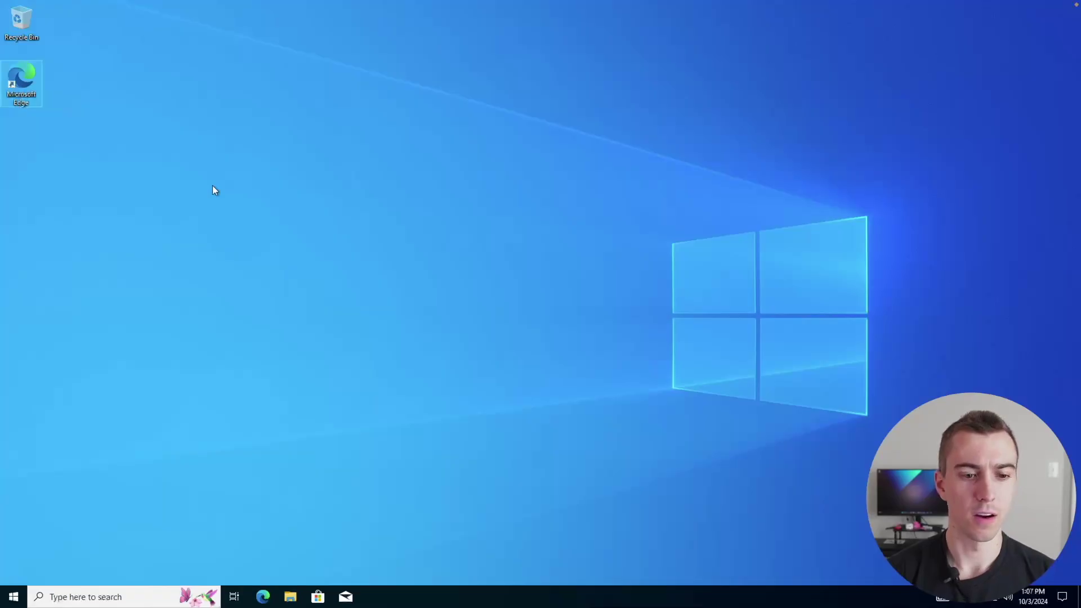
double_click(35, 86)
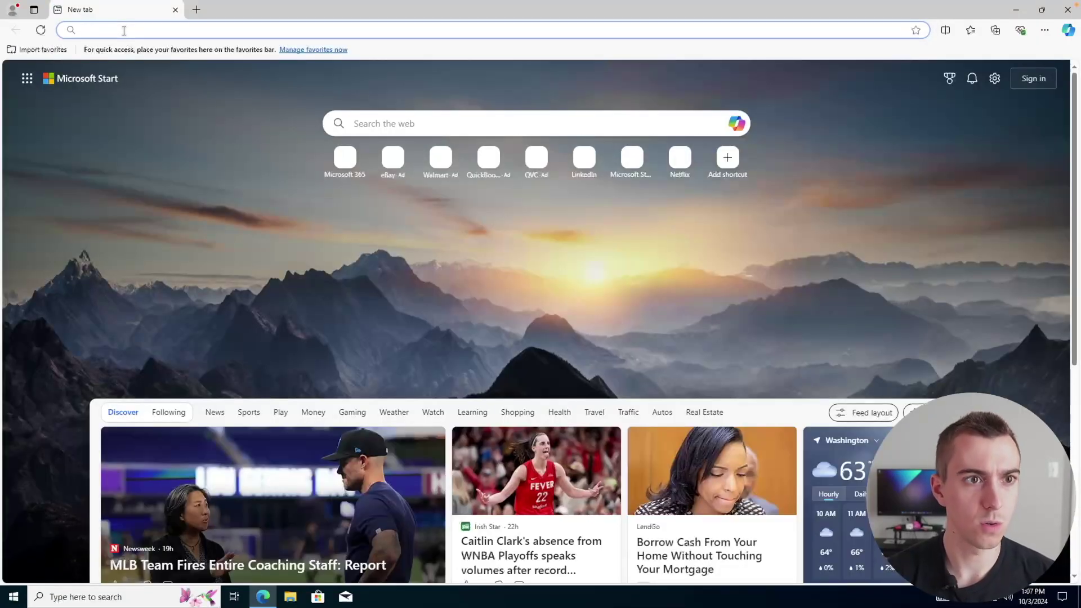
key("ctrl+v")
left_click(85, 30)
type("https://")
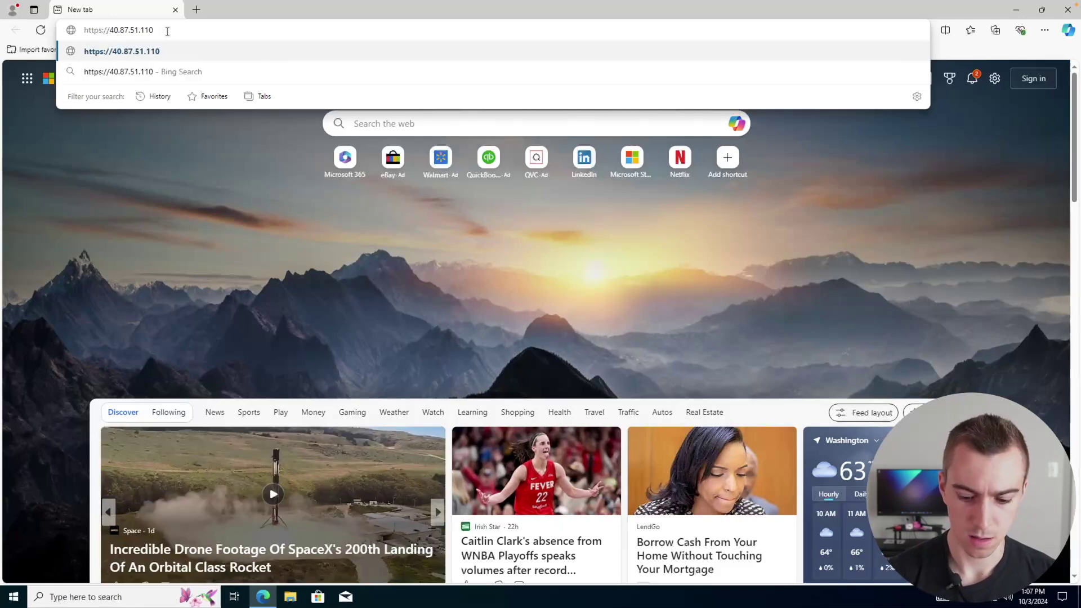
type(":443")
key("Return")
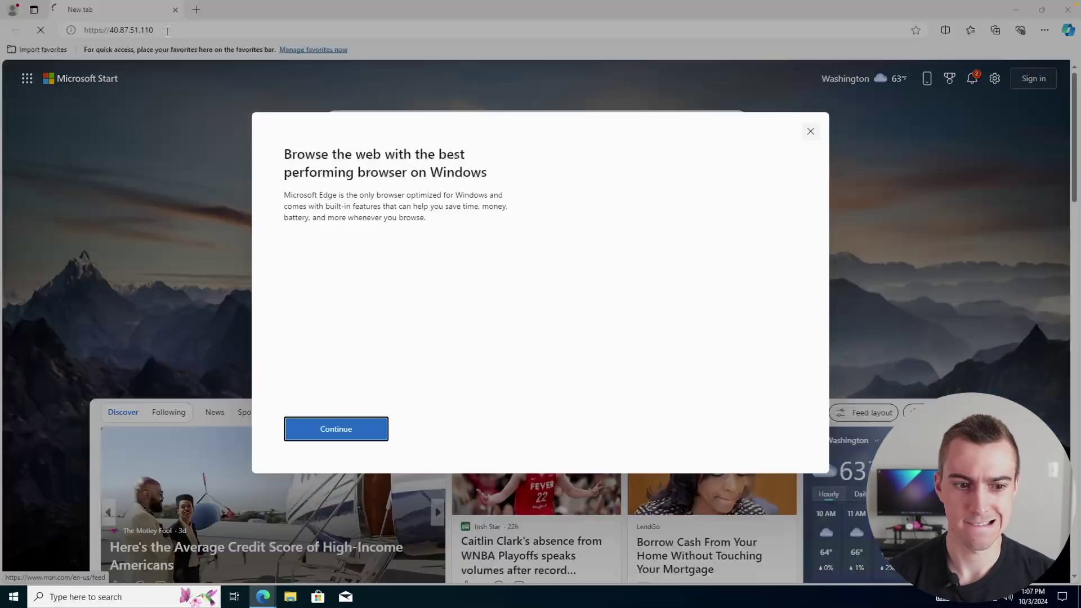
left_click(189, 26)
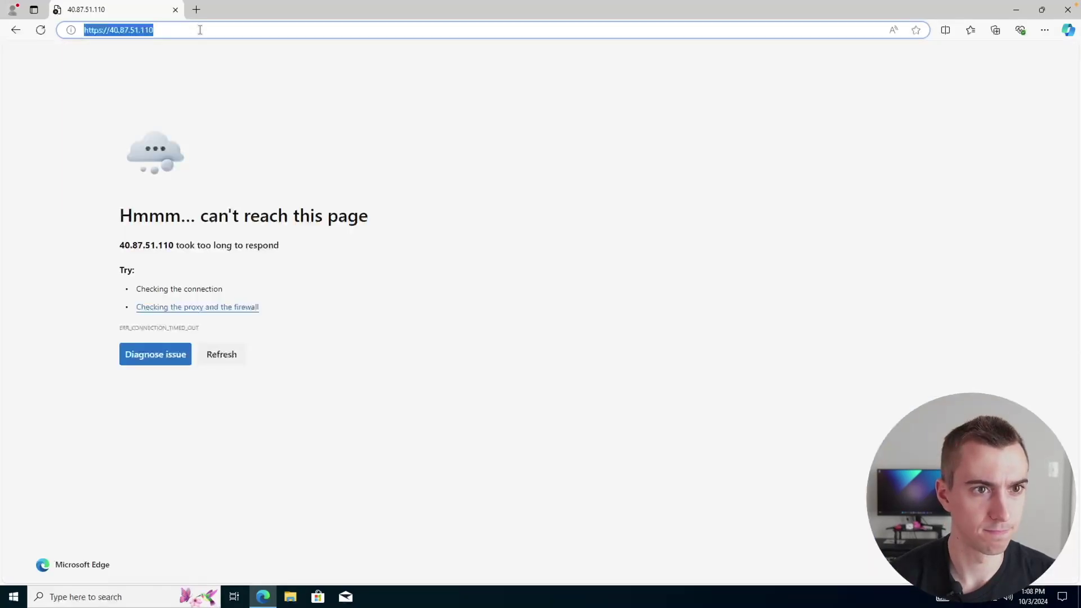
left_click(200, 30)
key("Return")
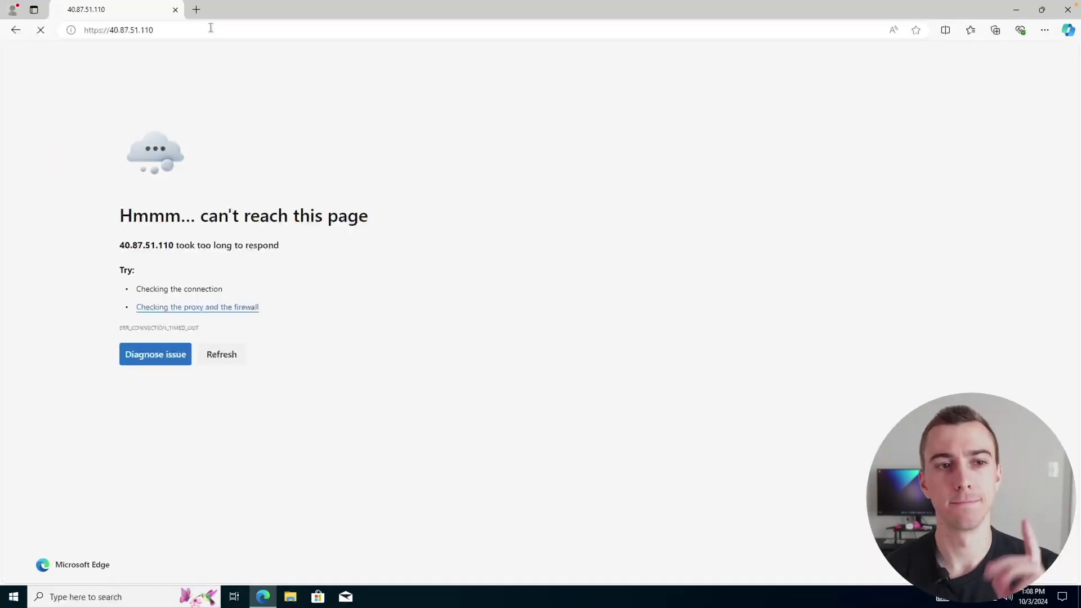
left_click(188, 26)
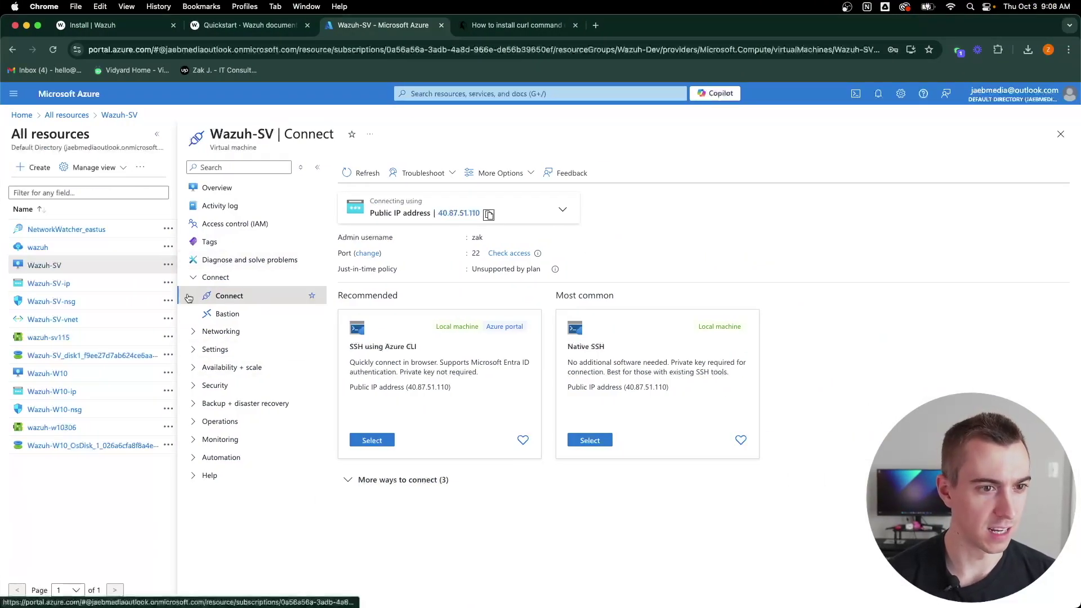
left_click(51, 265)
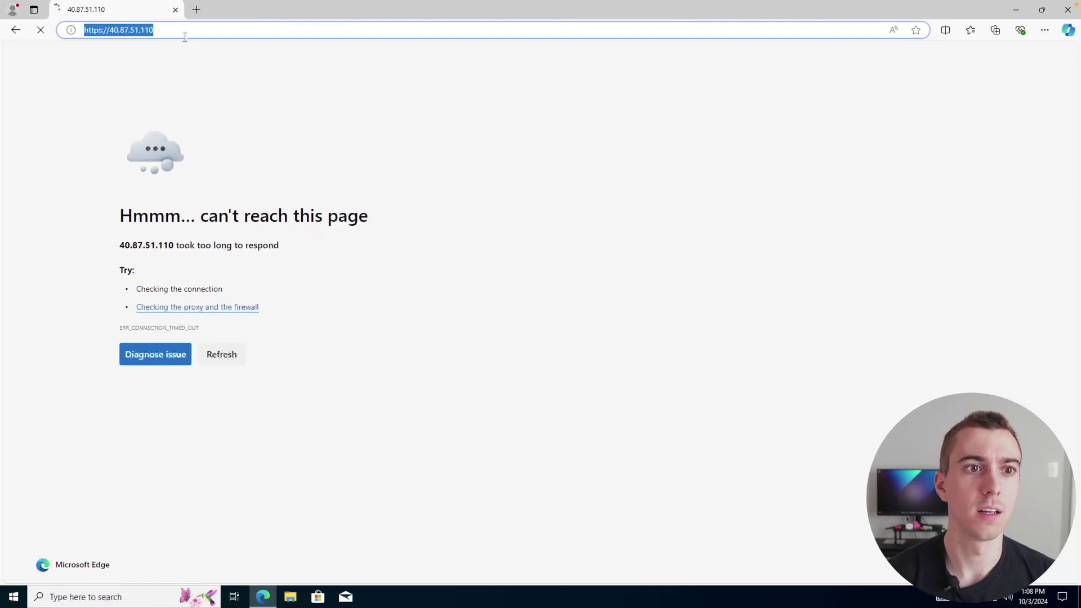
left_click(171, 31)
key("BackSpace")
key("BackSpace")
key("BackSpace")
key("BackSpace")
key("BackSpace")
key("BackSpace")
key("BackSpace")
key("BackSpace")
key("BackSpace")
key("BackSpace")
key("BackSpace")
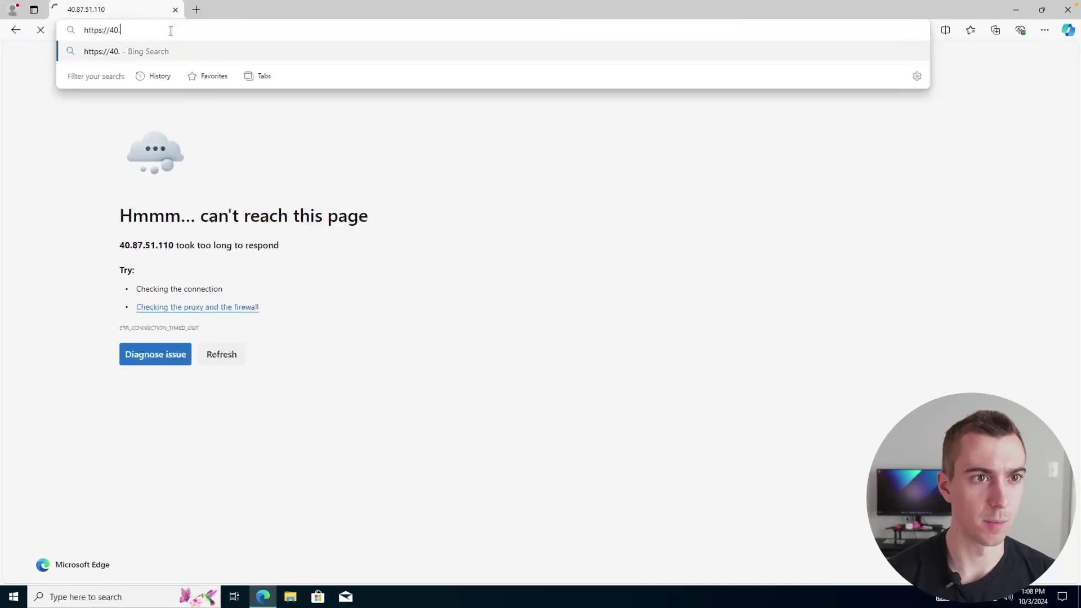
key("BackSpace")
type("10.0")
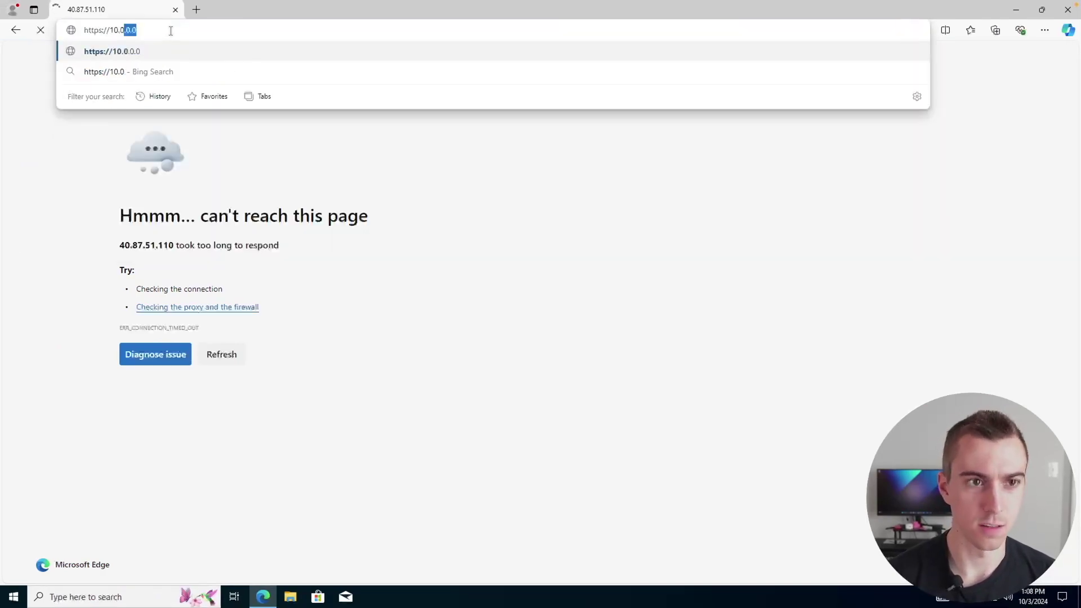
type(".0.4:443")
key("Escape")
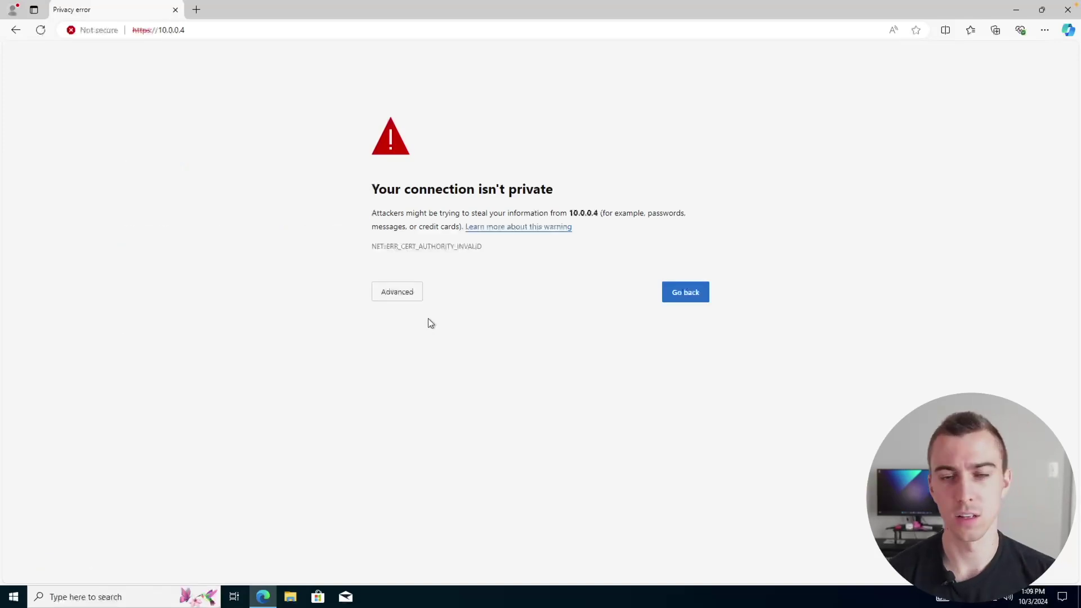
left_click(410, 292)
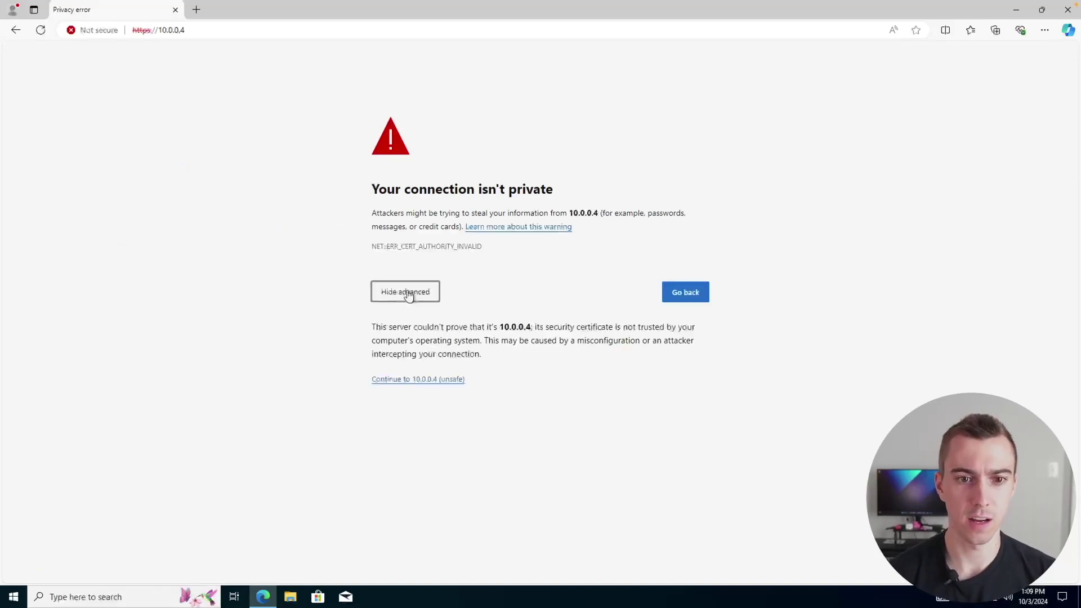
left_click(426, 384)
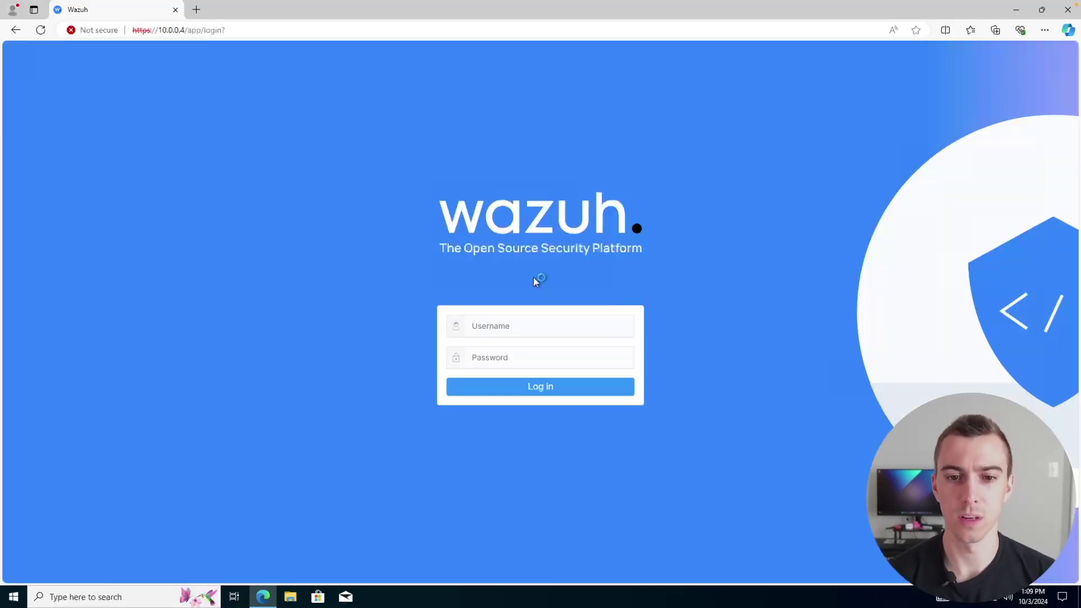
Step: Copy the installer-generated admin password from the install summary in the Mac terminal
left_click(500, 324)
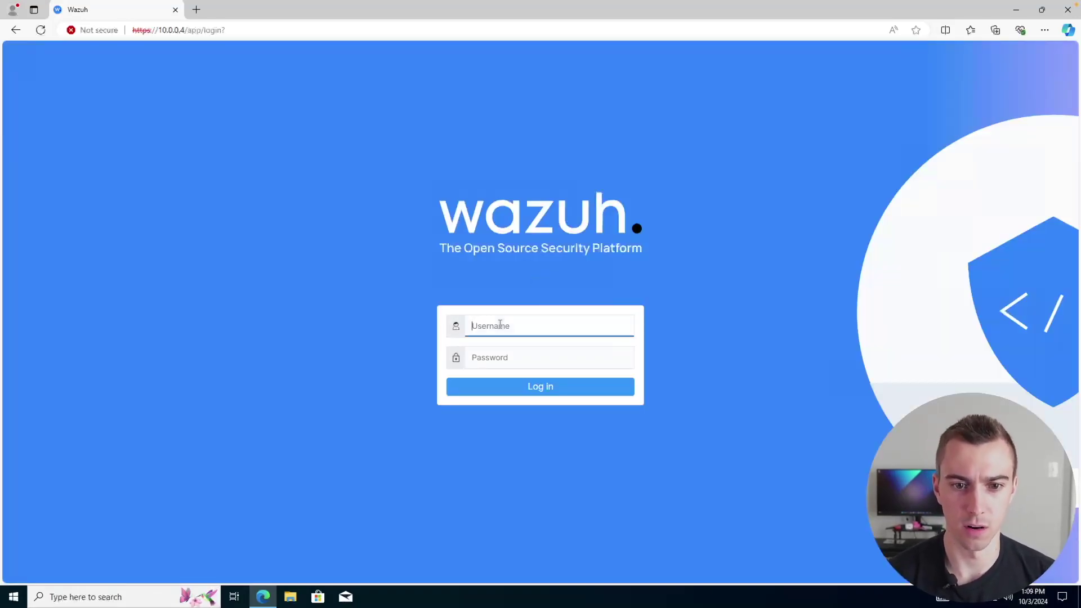
key("ctrl+Left")
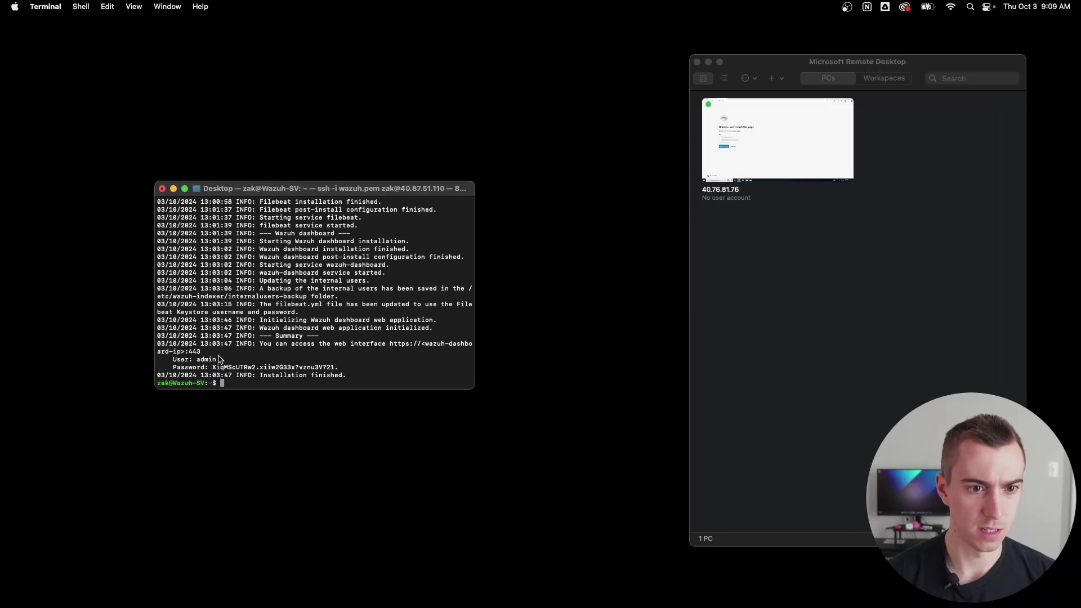
mouse_move(214, 369)
left_mouse_down()
mouse_move(338, 366)
mouse_move(214, 370)
left_mouse_up()
left_click(338, 366)
key("super+c")
Step: Sign in to Wazuh as admin using the pasted password
key("ctrl+Right")
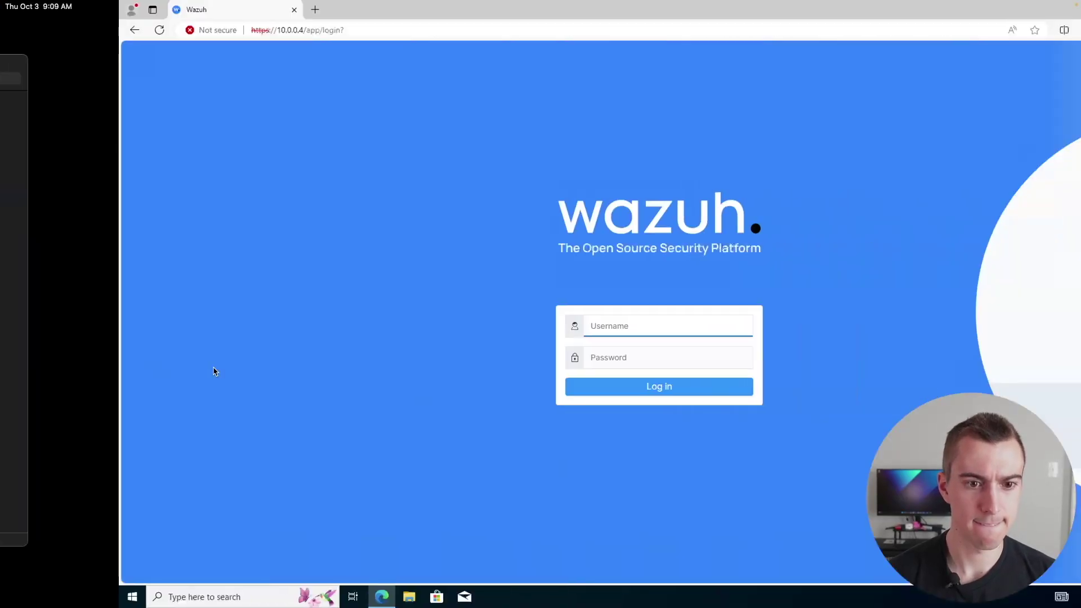
type("admin")
key("Tab")
key("ctrl+v")
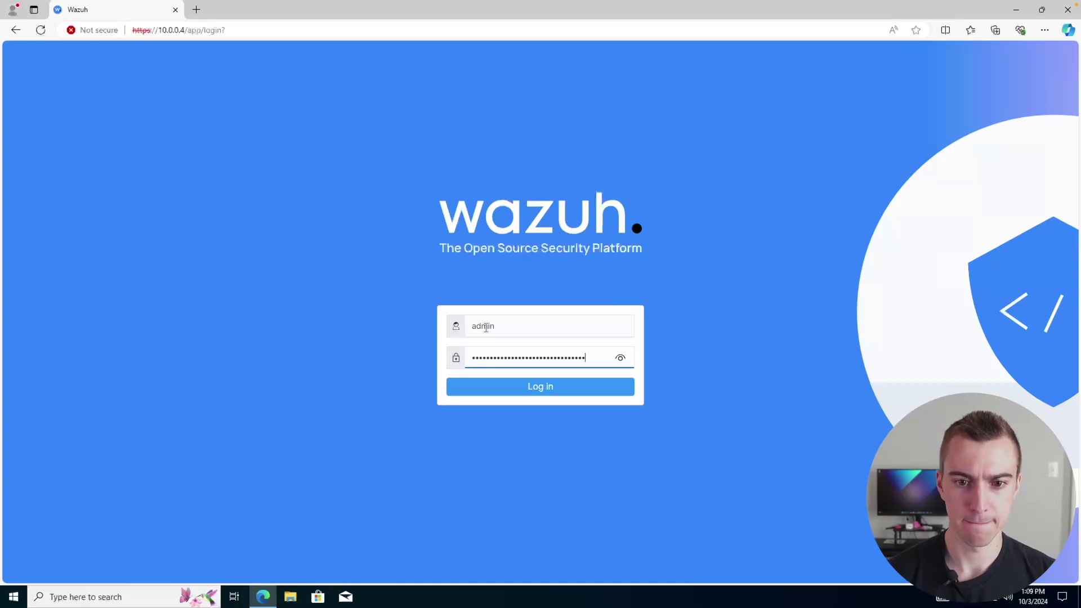
key("Return")
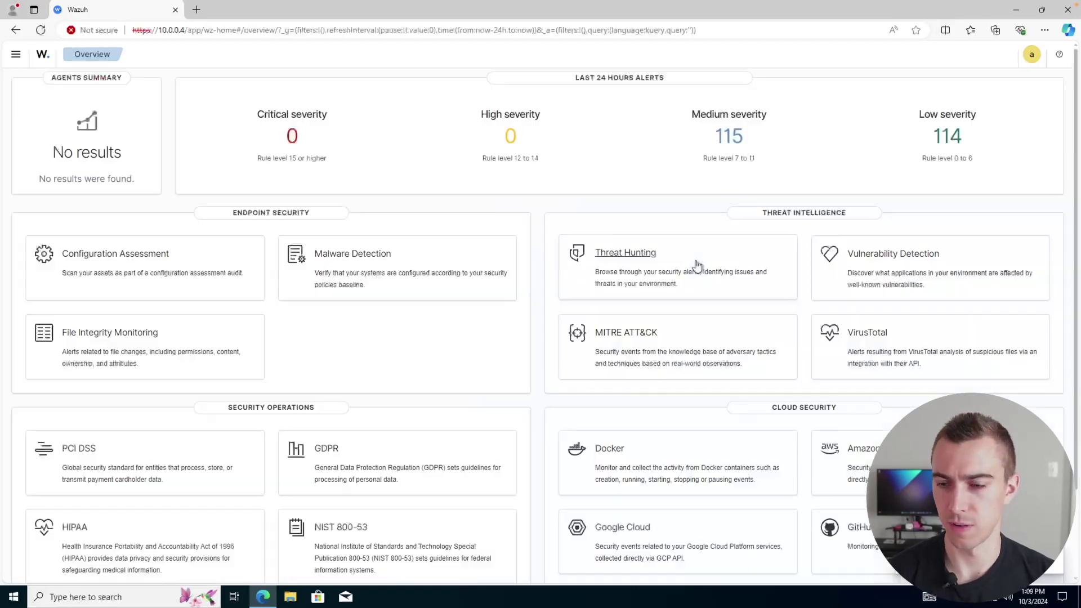
left_click(16, 54)
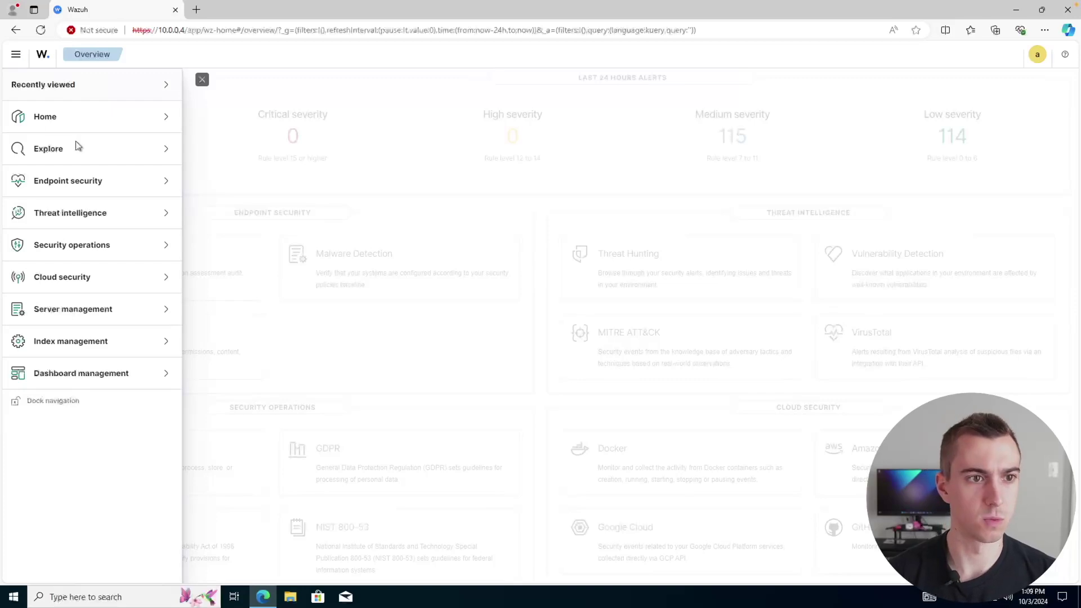
left_click(61, 182)
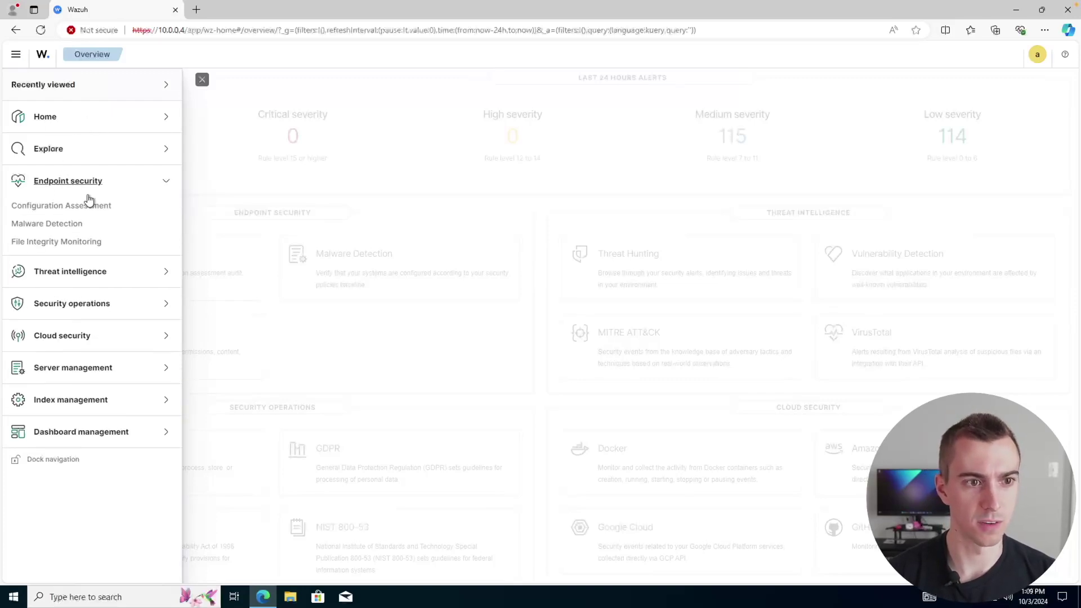
left_click(67, 271)
left_click(65, 377)
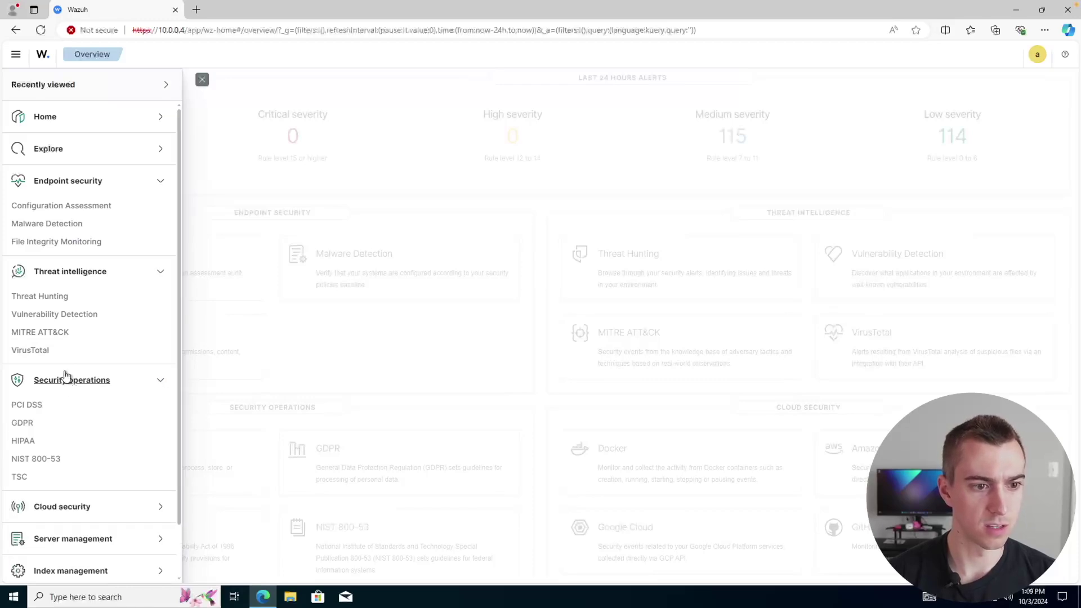
scroll(50, 439, "down", 1)
left_click(61, 449)
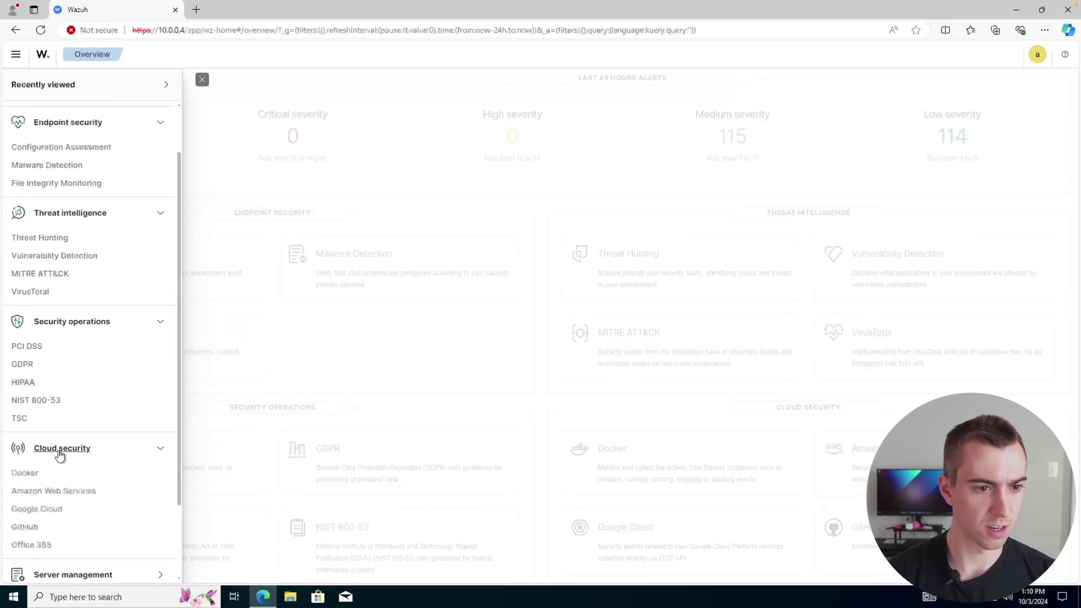
scroll(60, 453, "down", 2)
left_click(337, 374)
scroll(338, 377, "down", 2)
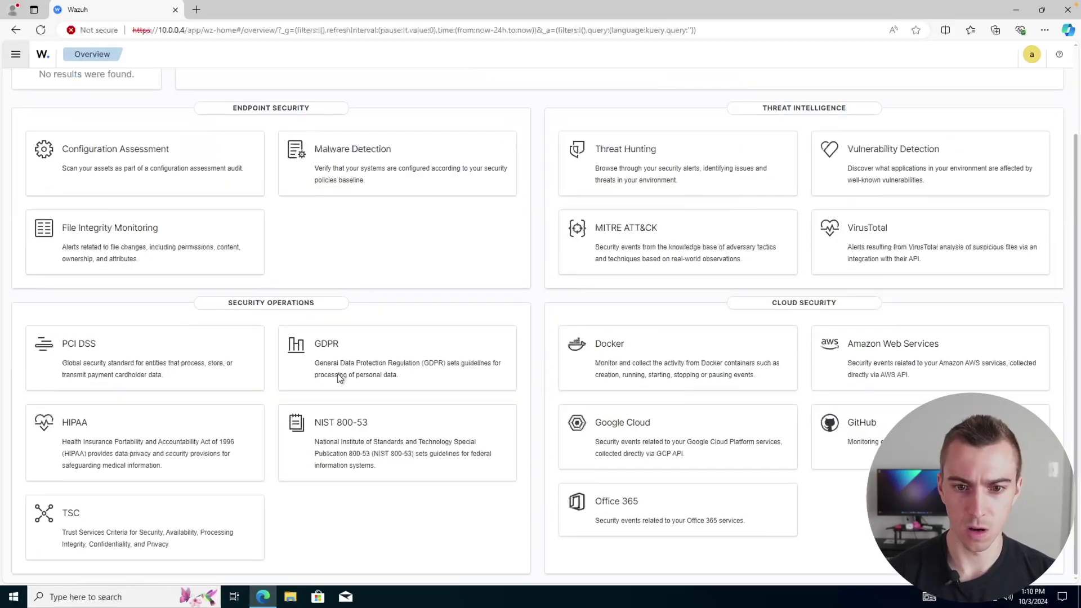
scroll(430, 304, "up", 2)
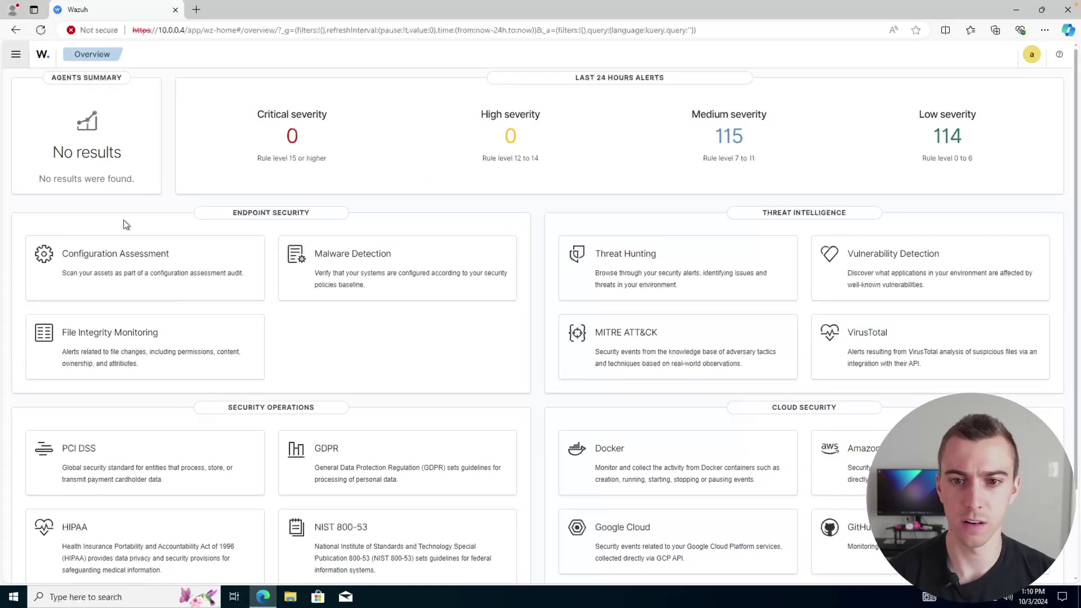
scroll(506, 224, "down", 2)
scroll(506, 225, "up", 2)
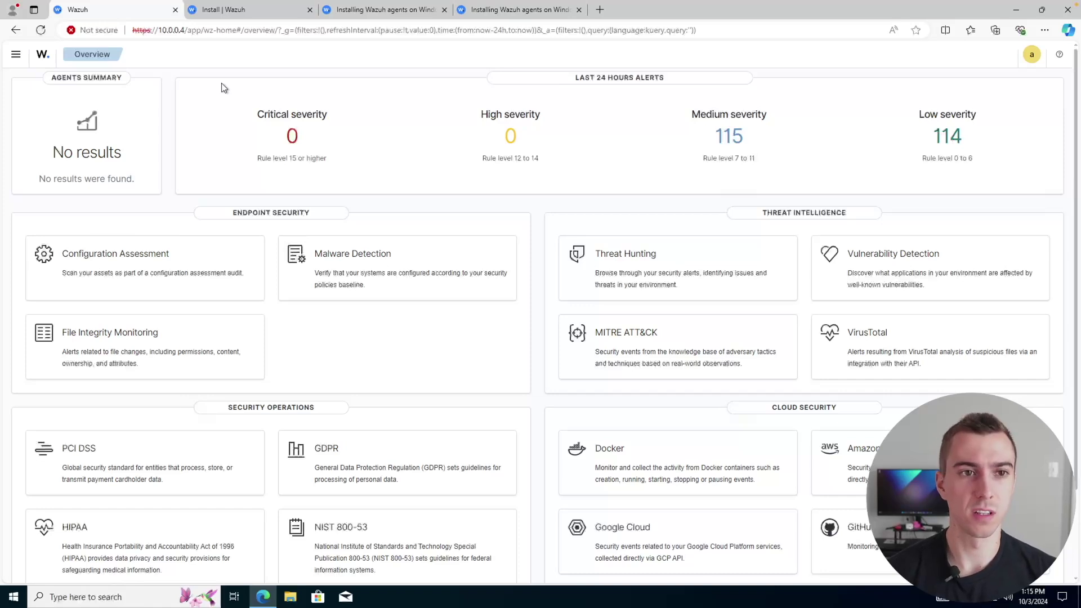
Step: Download the Windows agent installer from the Wazuh install page's Windows guide
left_click(241, 10)
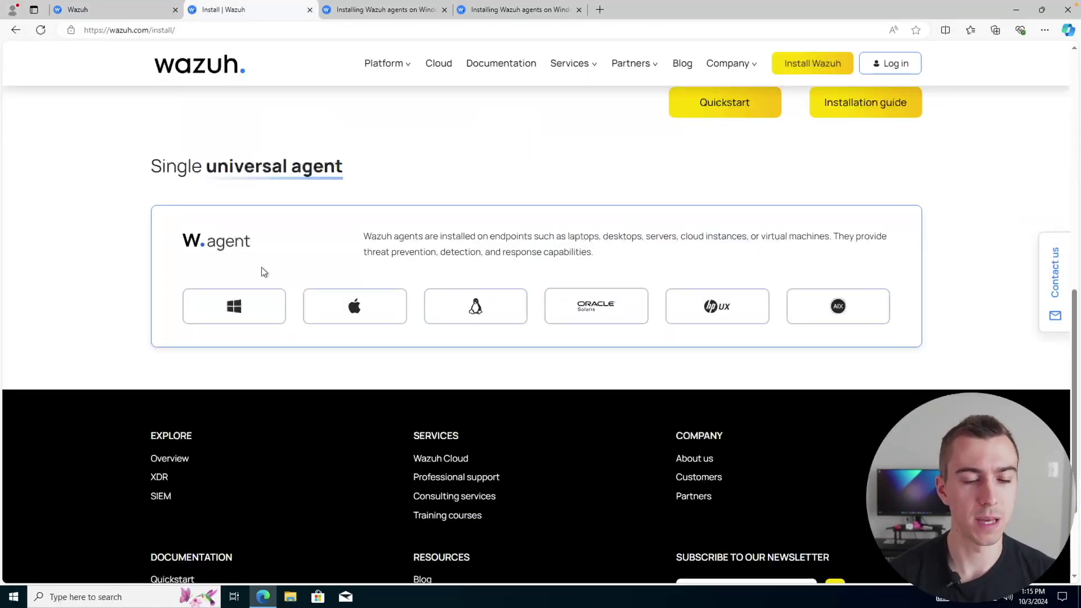
left_click(234, 307)
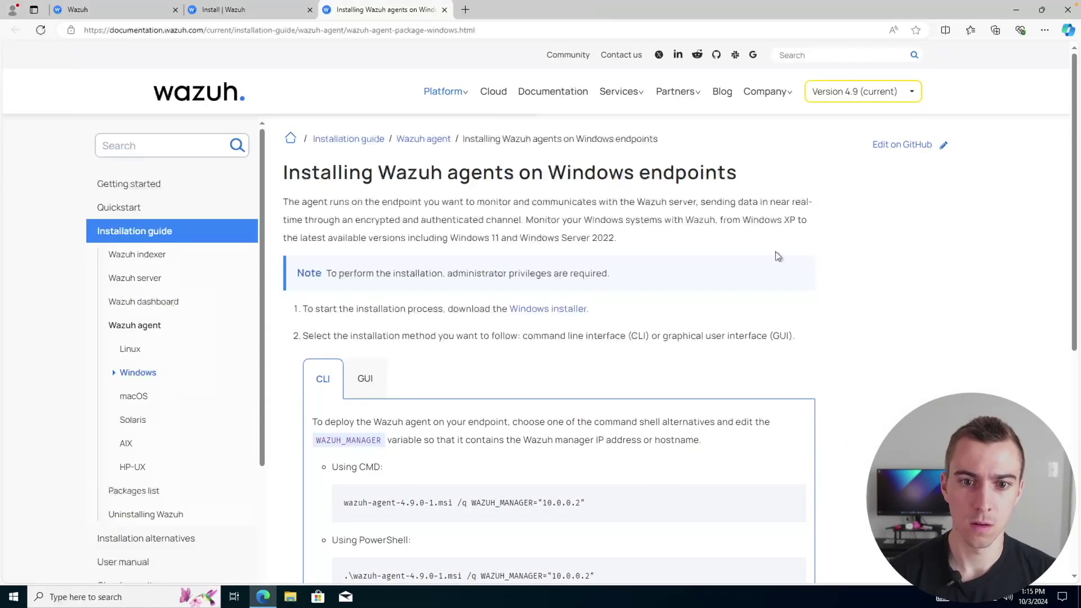
left_click(559, 313)
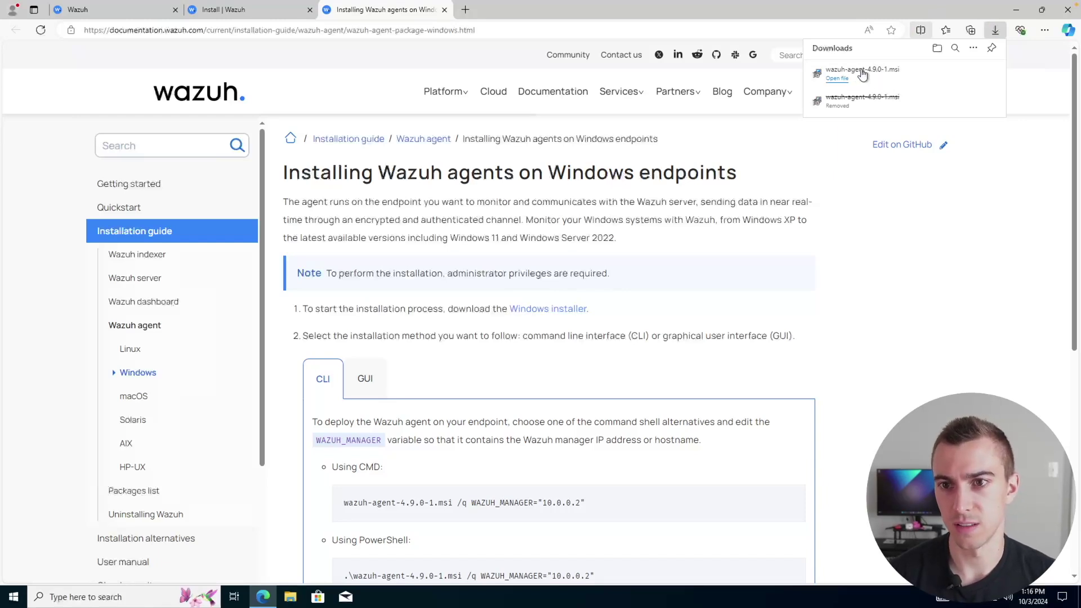
Step: Install wazuh-agent-4.9.0-1.msi, accepting the license and enabling the agent configuration interface at finish
left_click(862, 72)
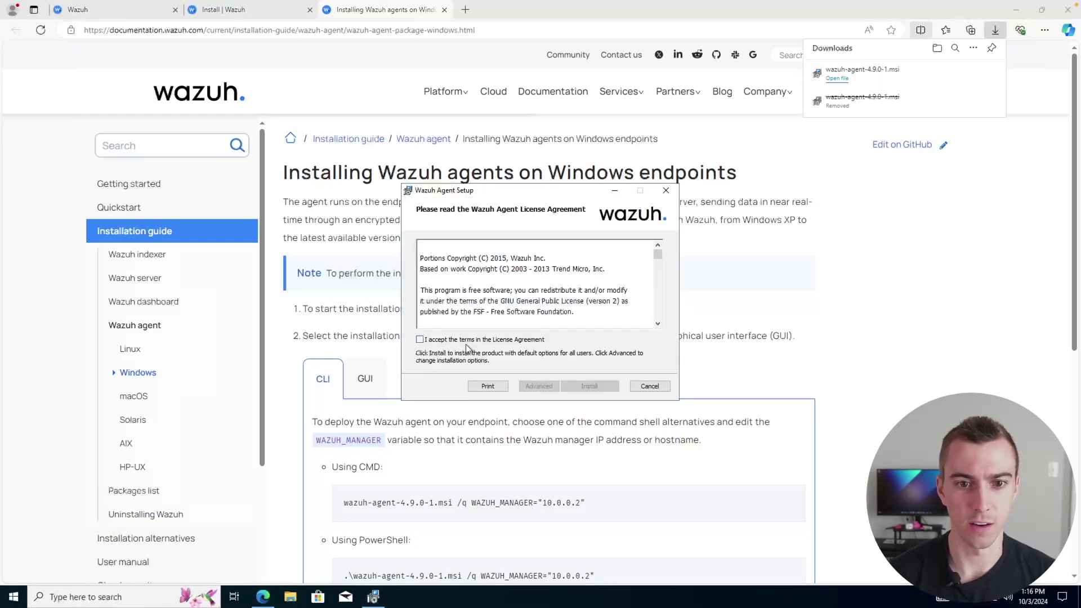
left_click(420, 340)
left_click(579, 388)
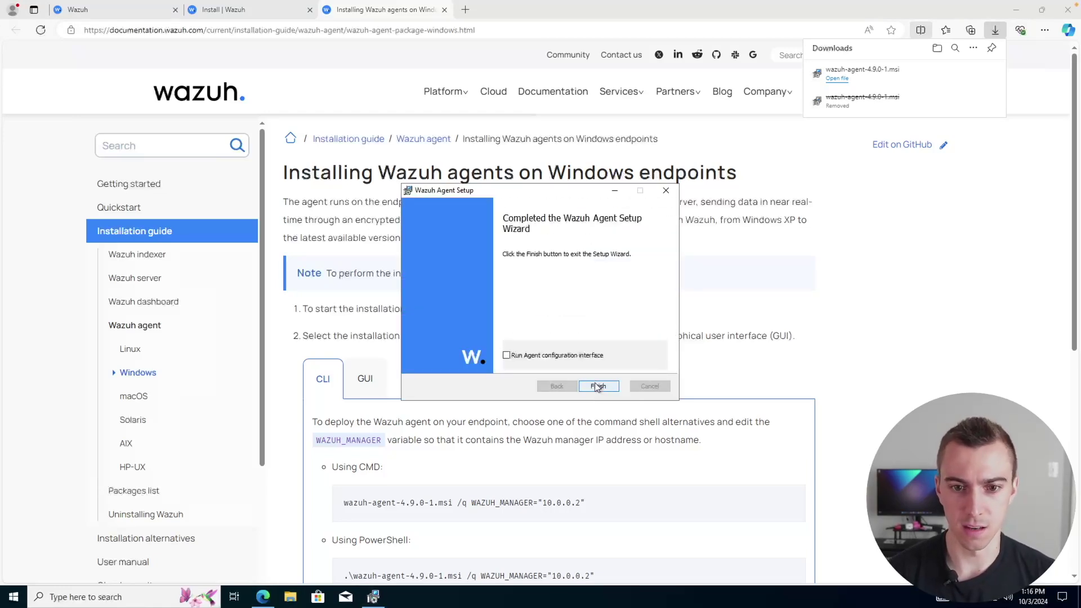
left_click(537, 356)
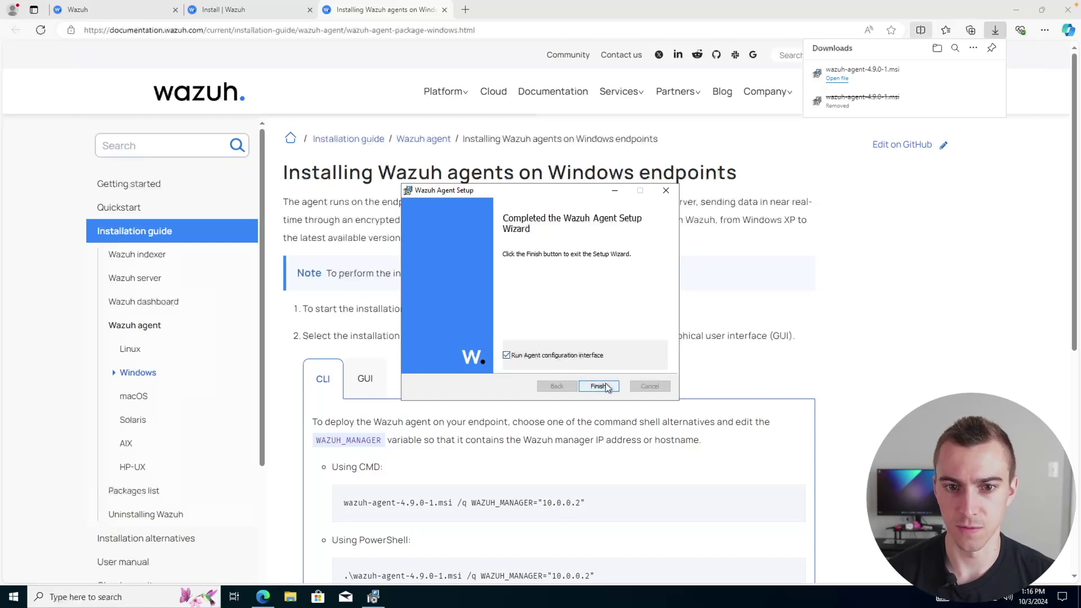
left_click(598, 386)
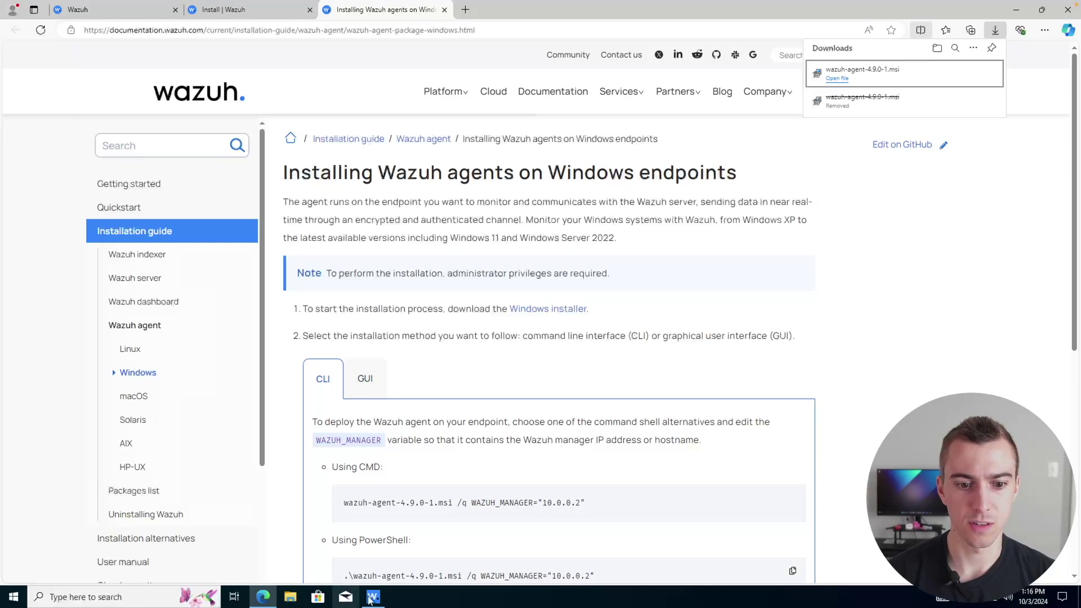
Step: Save 10.0.0.4 as the agent's Manager IP and refresh its status
type("10.0.0.4")
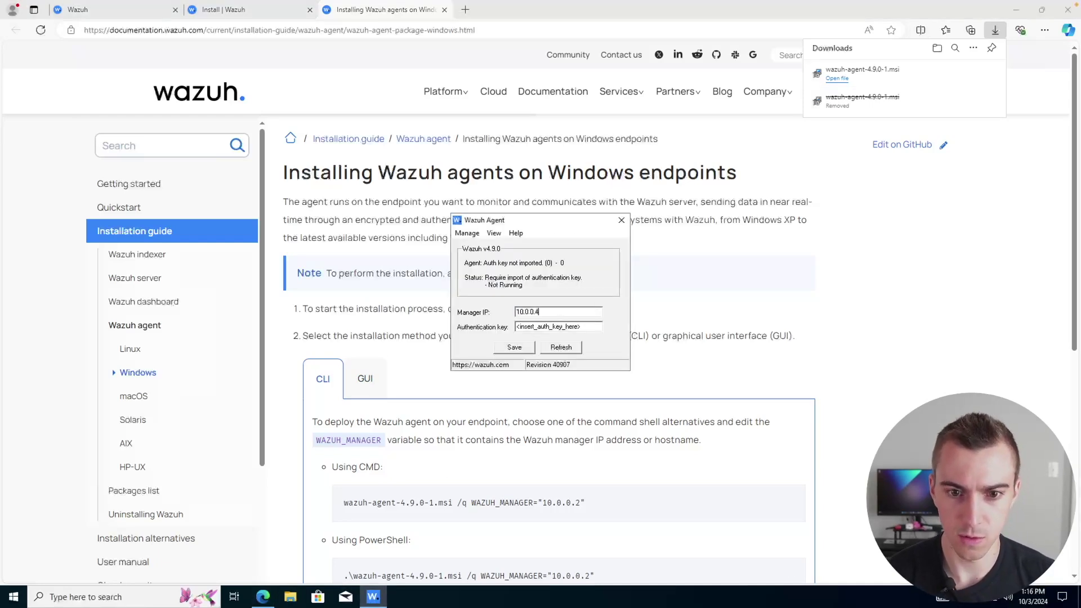
left_click(514, 347)
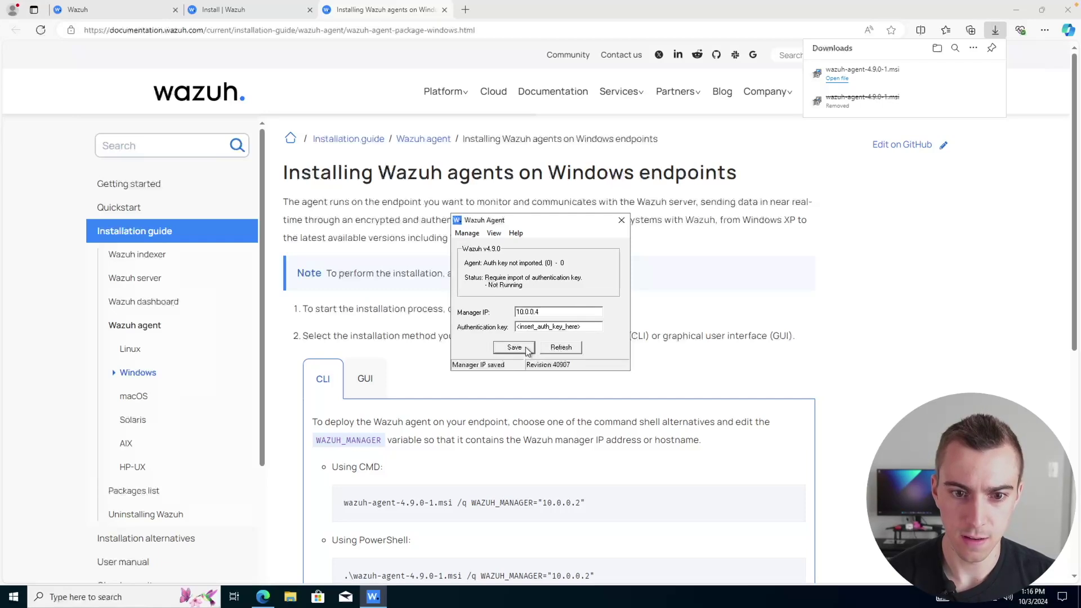
left_click(565, 348)
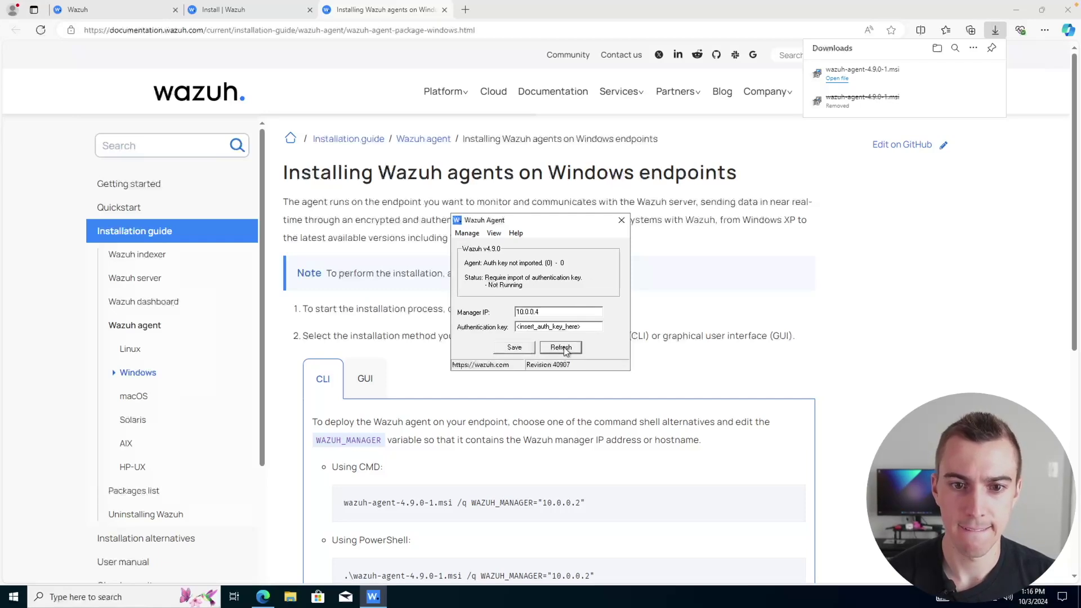
Step: Start the Wazuh agent, close its window, and return to the Wazuh dashboard tab
left_click(467, 233)
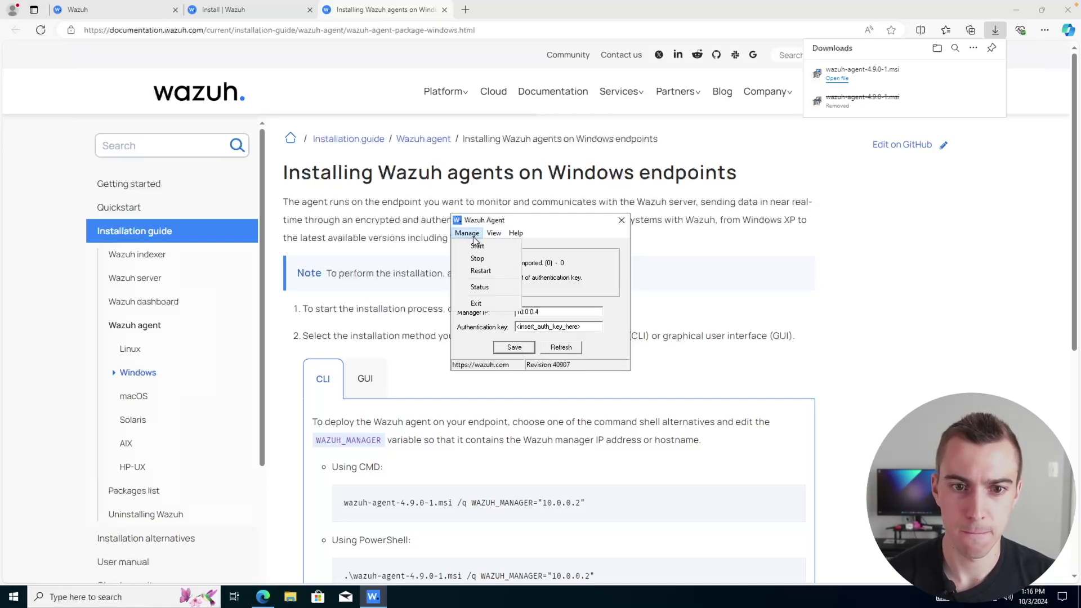
left_click(474, 247)
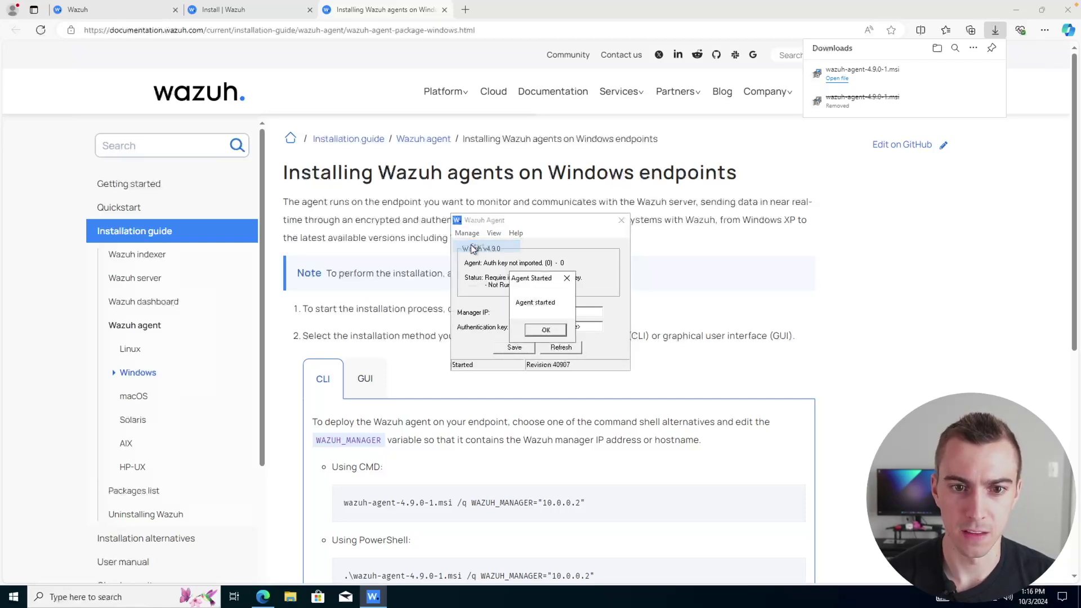
left_click(536, 330)
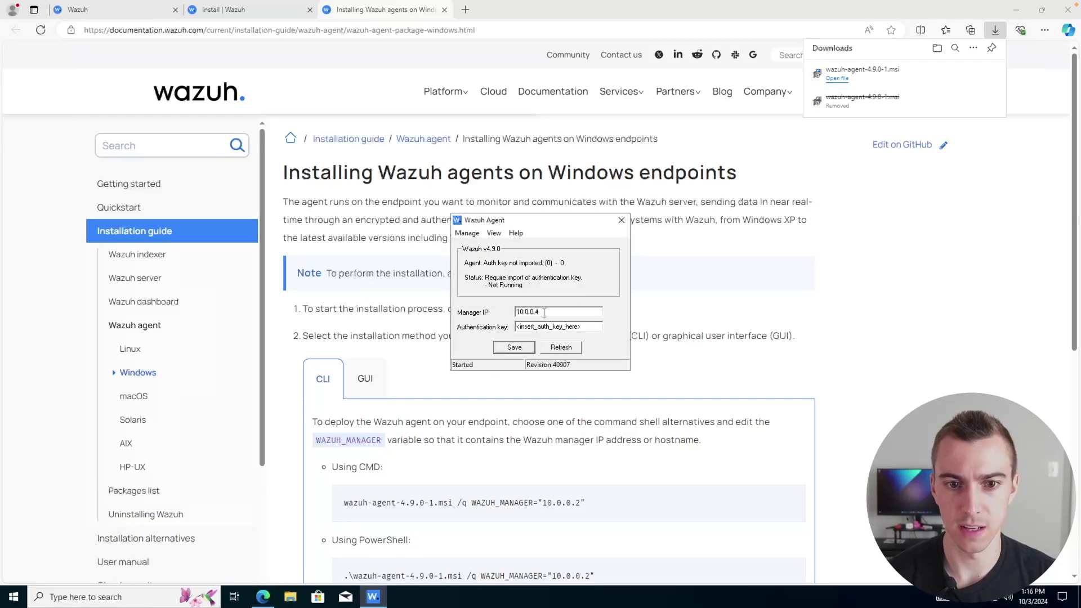
left_click(621, 220)
left_click(110, 15)
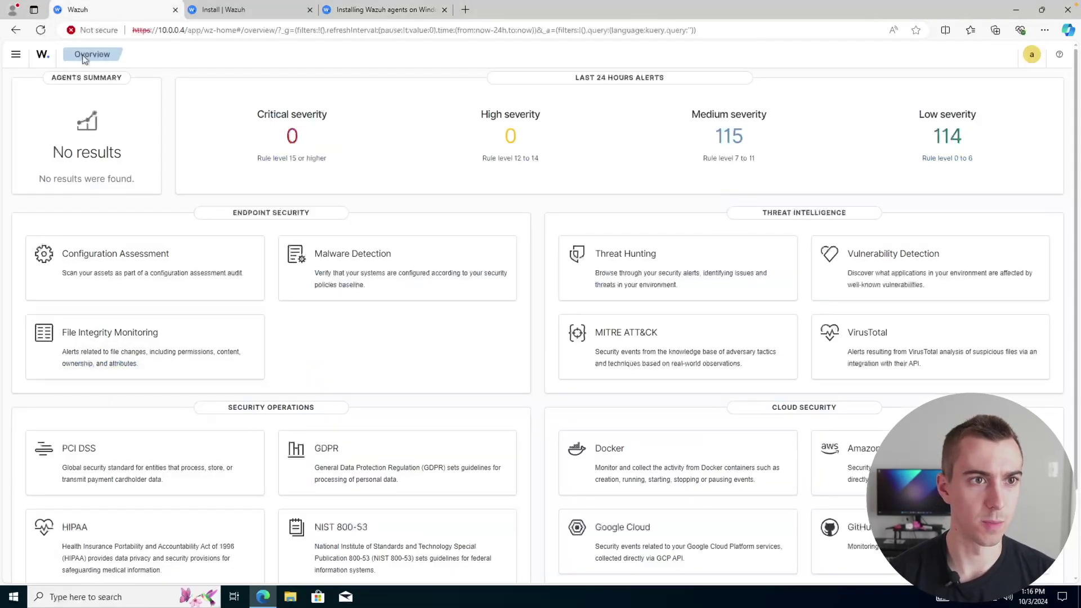
Step: Reload the dashboard and open the active agent Wazuh-W10's details
left_click(45, 36)
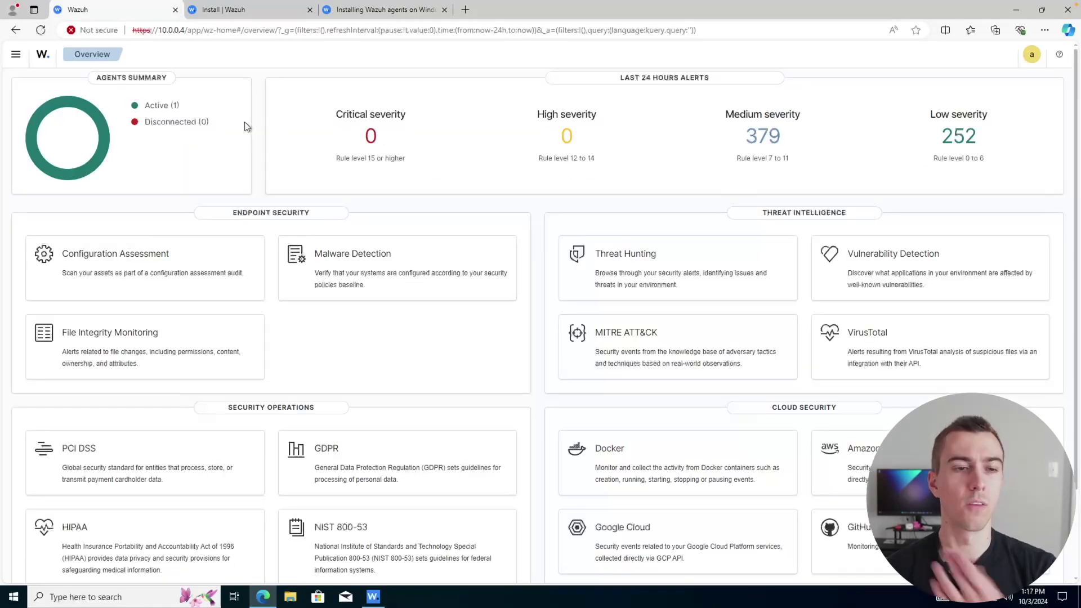
left_click(155, 106)
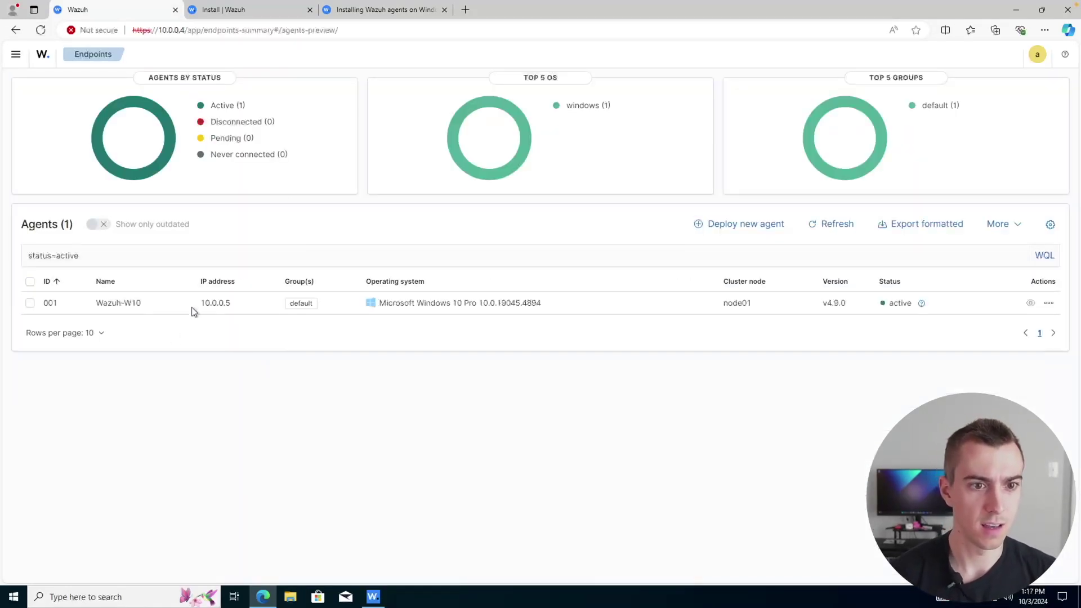
left_click(138, 307)
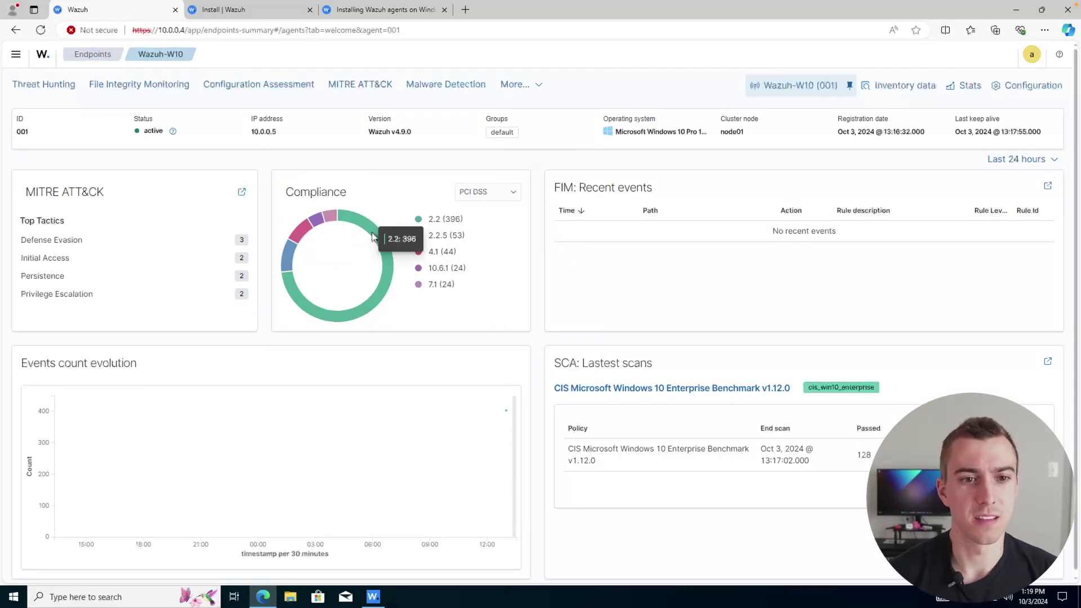
Step: Check the compliance standards, keeping PCI DSS, and view the CIS Windows 10 benchmark results
left_click(487, 193)
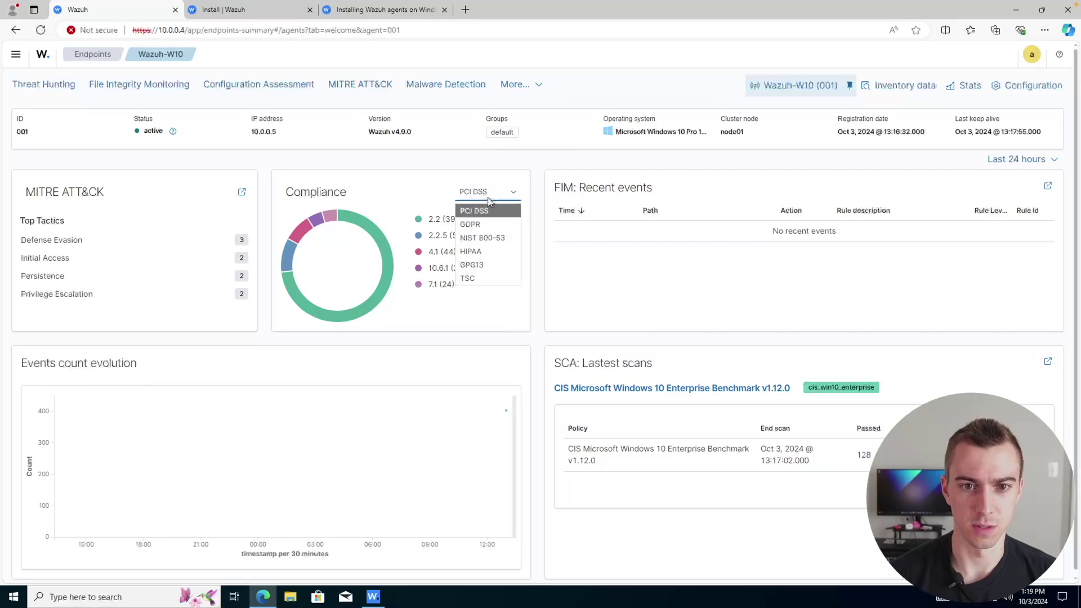
left_click(382, 202)
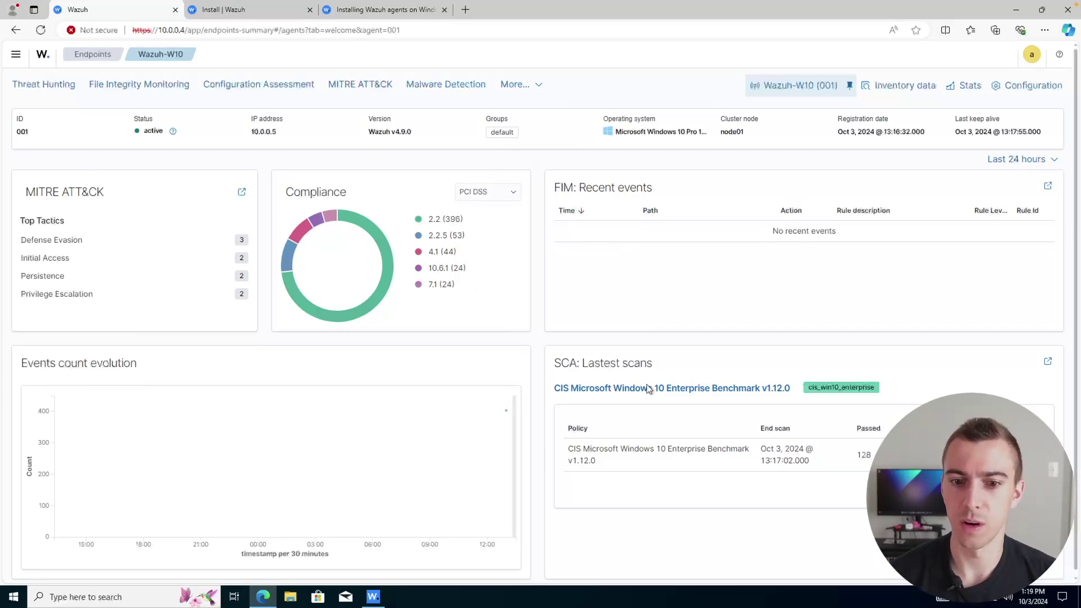
left_click(648, 452)
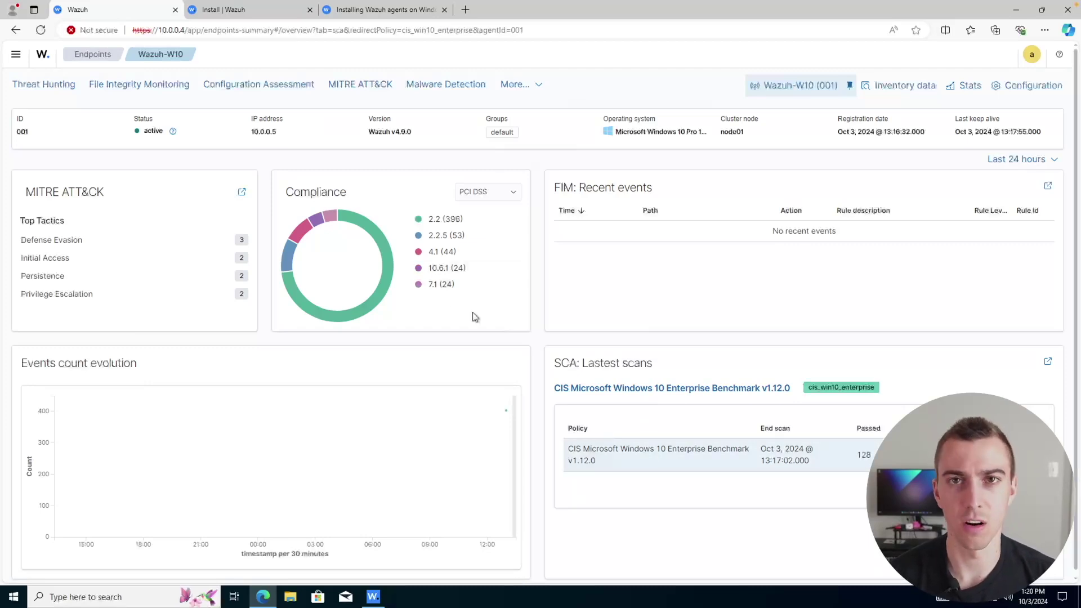